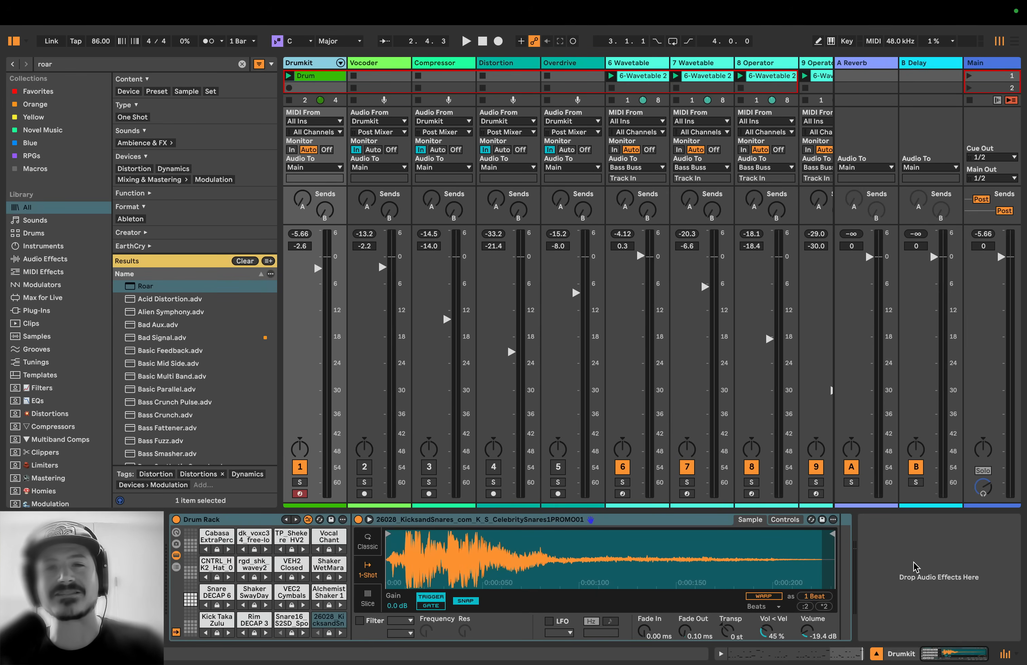
Play the groove and compare how it sounds with the Vocoder track switched on and off.
key("space")
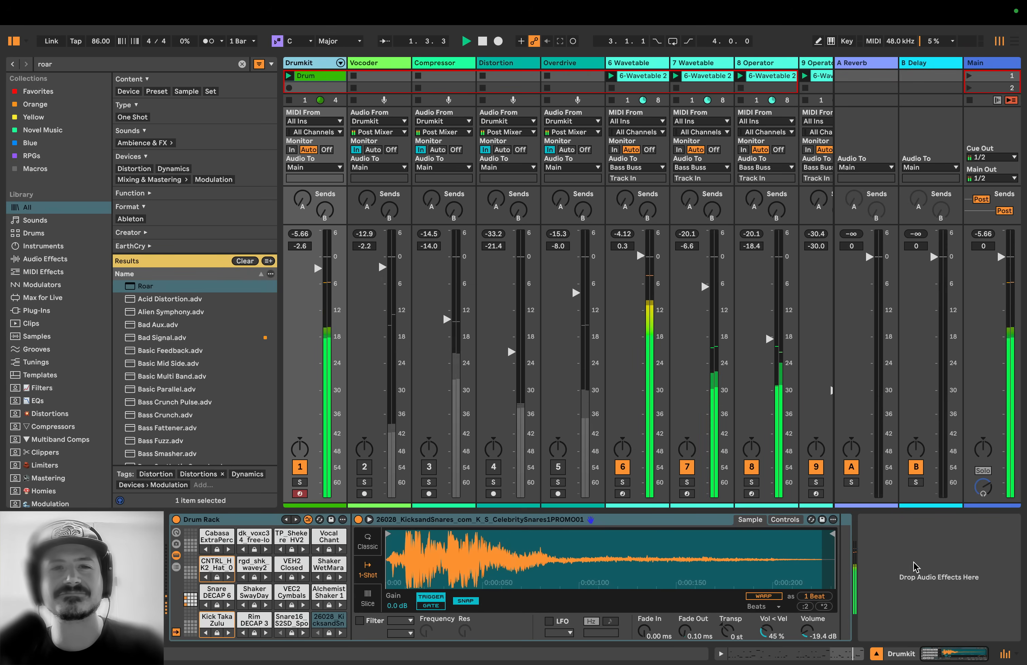
key("space")
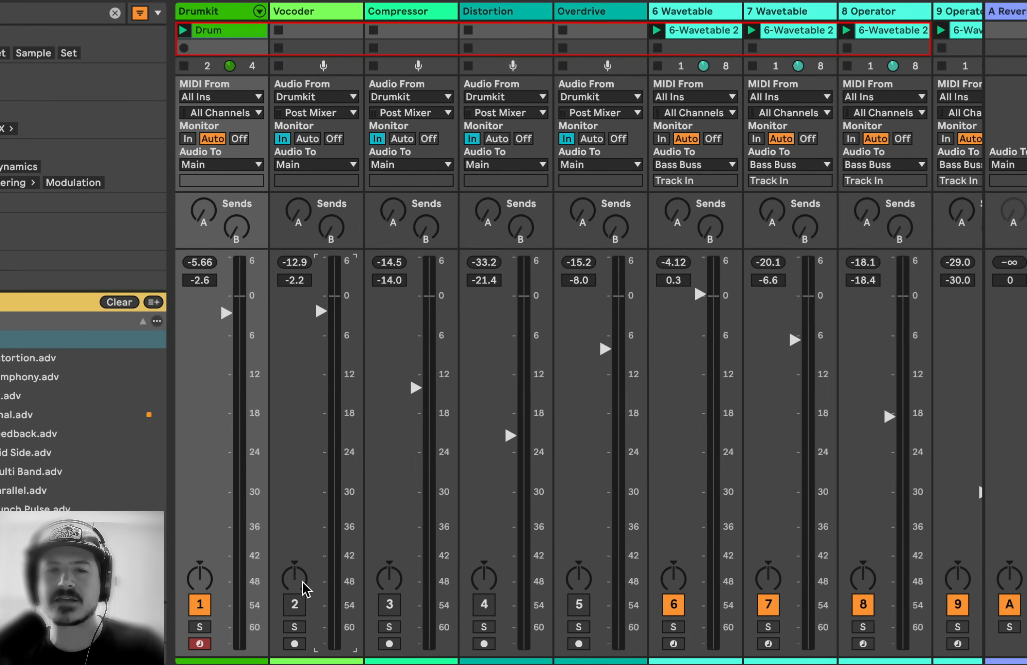
key("space")
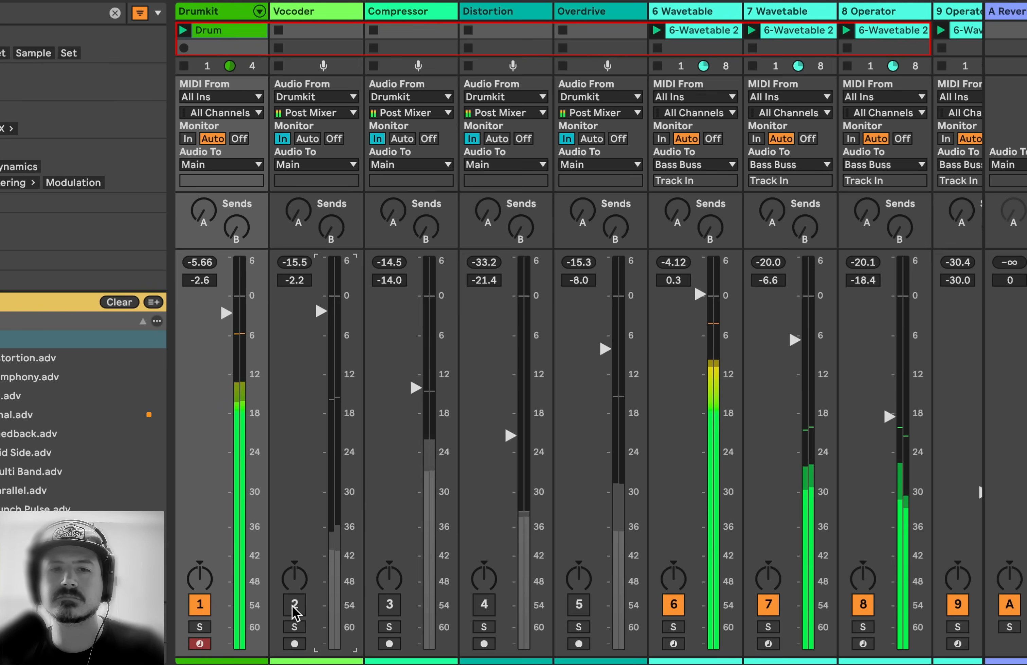
left_click(294, 605)
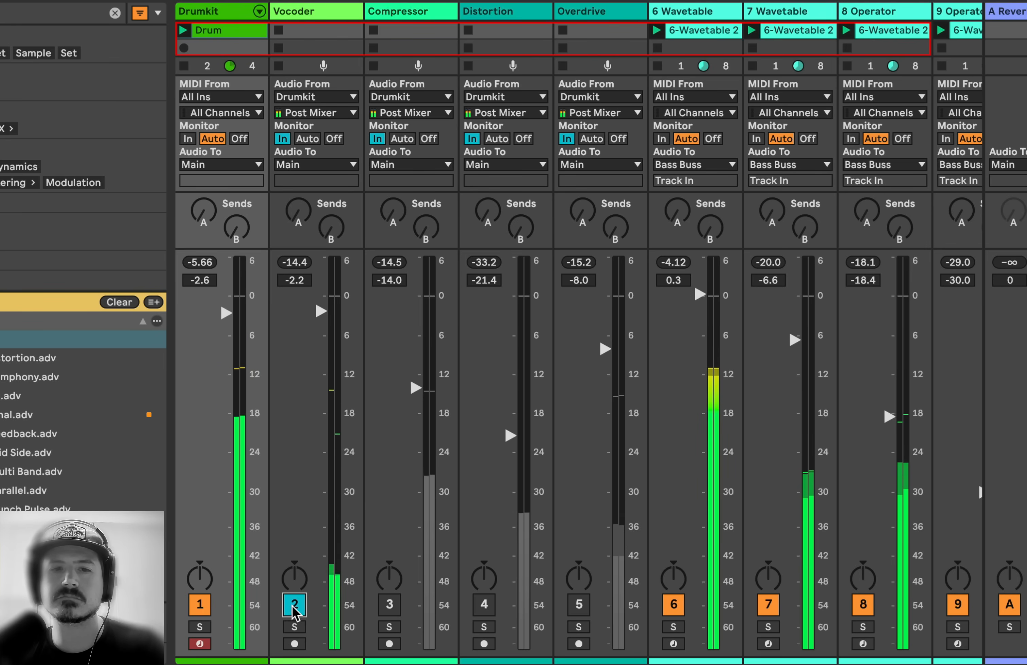
left_click(295, 605)
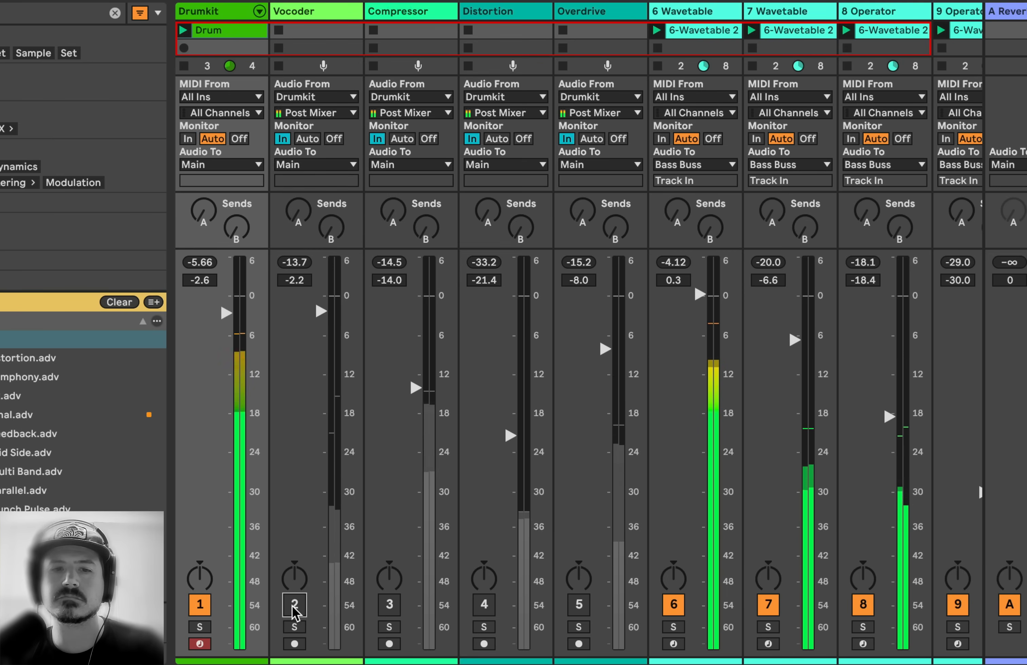
left_click(295, 605)
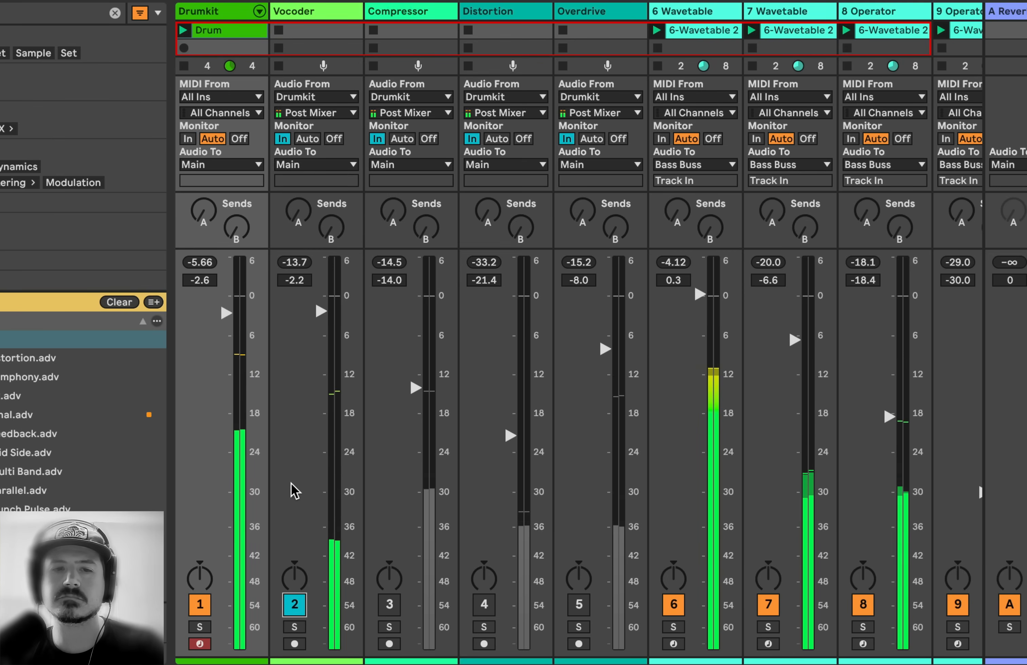
Open the Vocoder track's device chain and unfold its Vocoder and Utility devices to examine their settings.
left_click(293, 517)
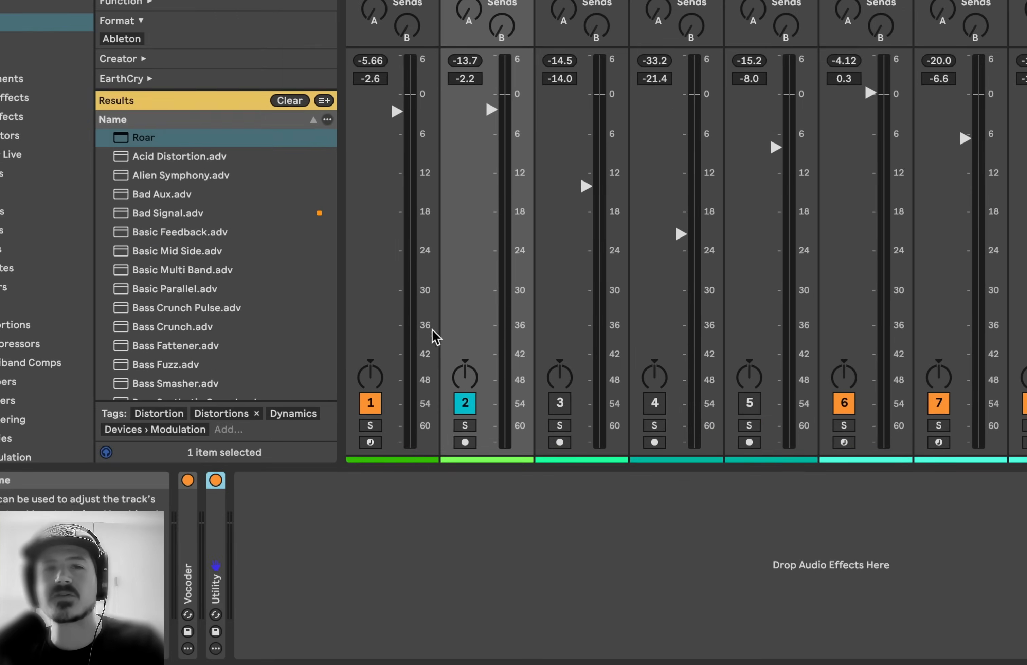
double_click(190, 558)
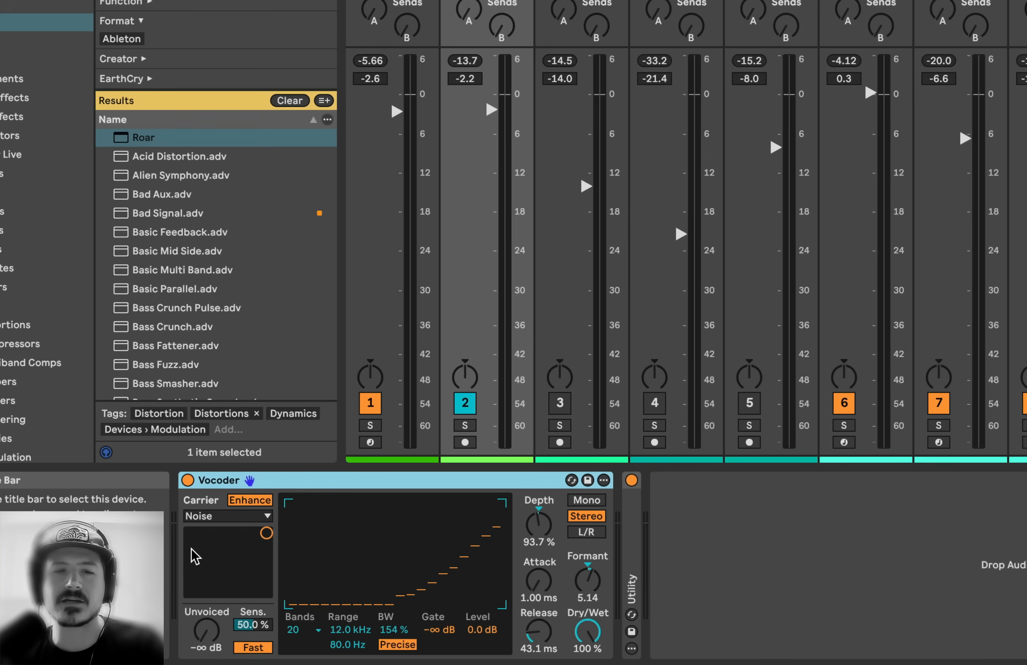
double_click(630, 550)
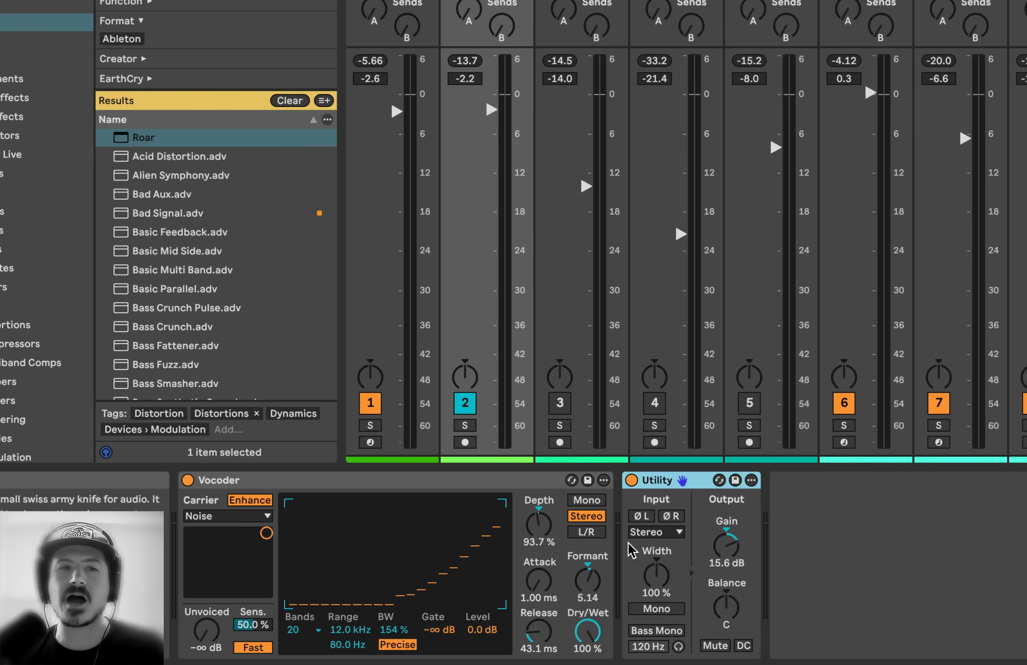
left_click(387, 483)
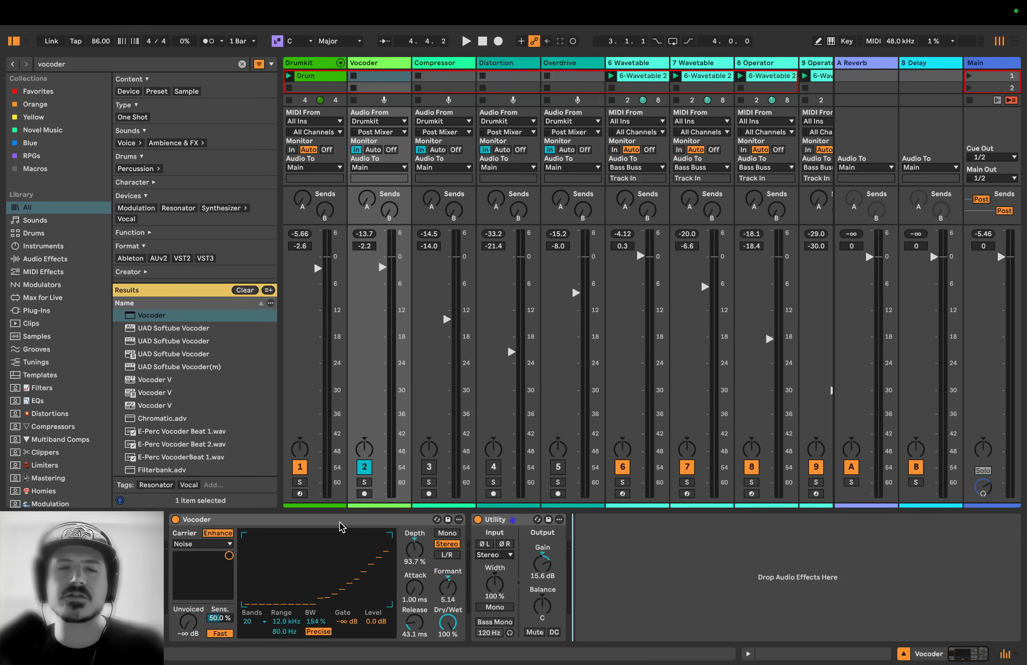
Delete the existing Vocoder track and insert a new audio track directly after Drumkit.
left_click(365, 65)
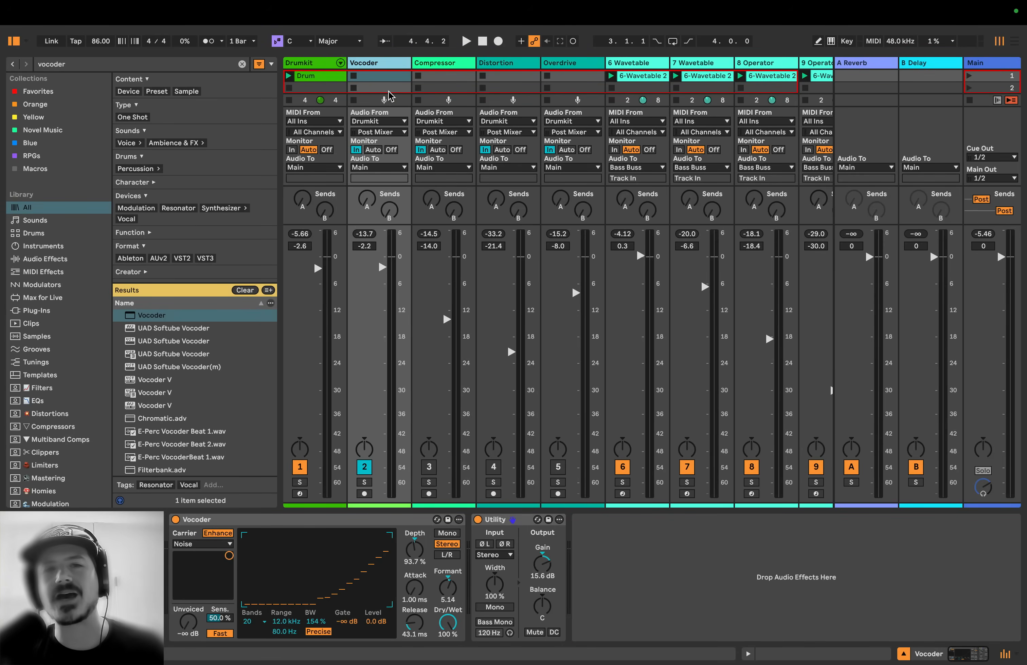
key("Delete")
right_click(331, 61)
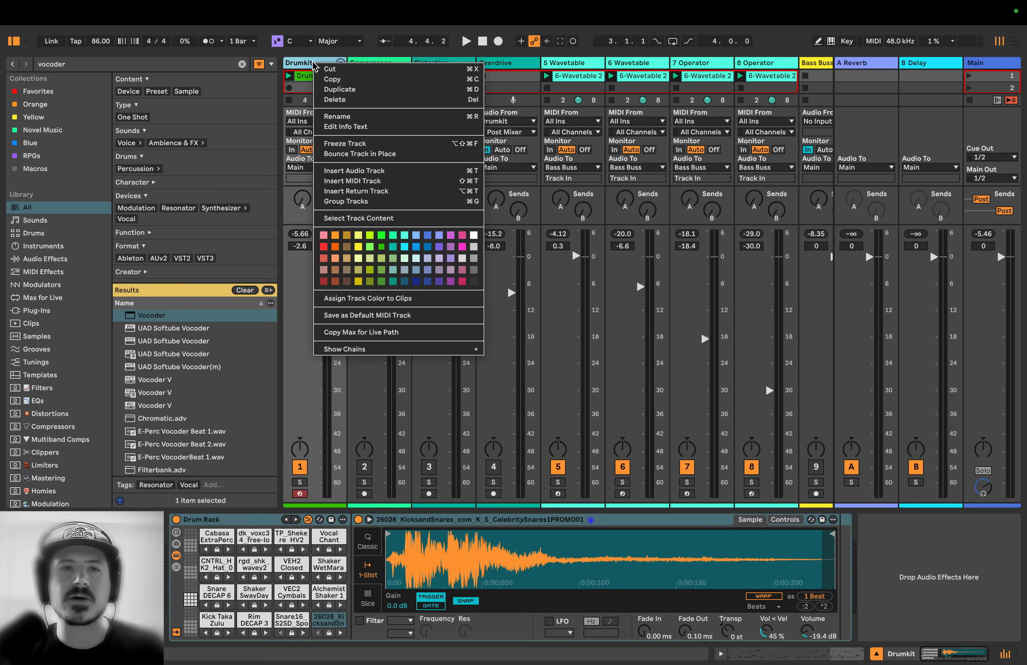
left_click(341, 170)
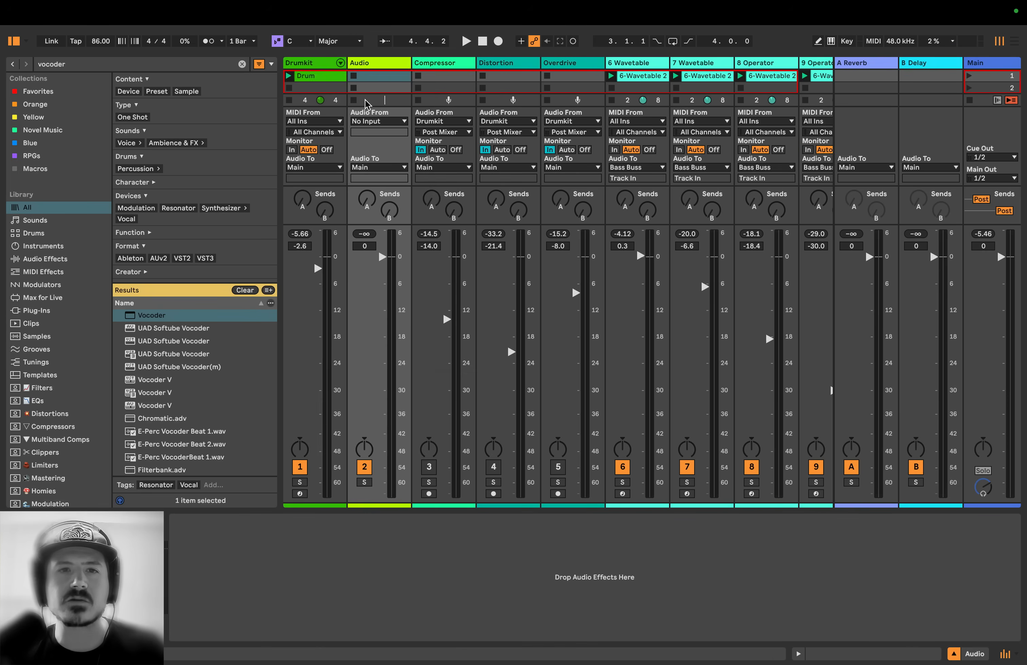
Rename the new audio track Vocoder and load the stock Vocoder device onto it.
right_click(363, 65)
left_click(373, 119)
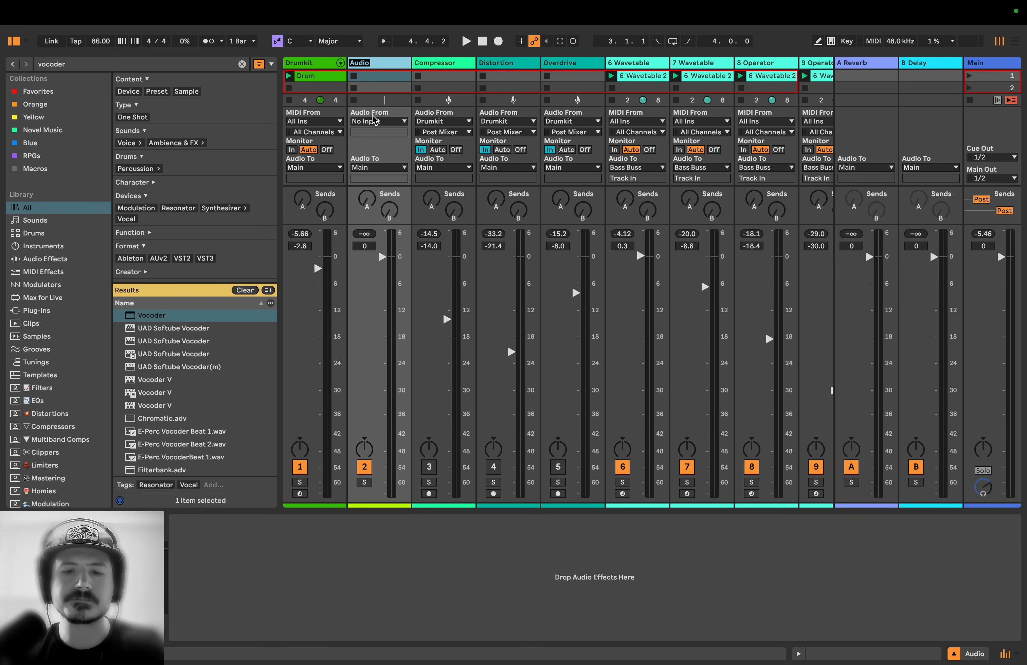
key("Return")
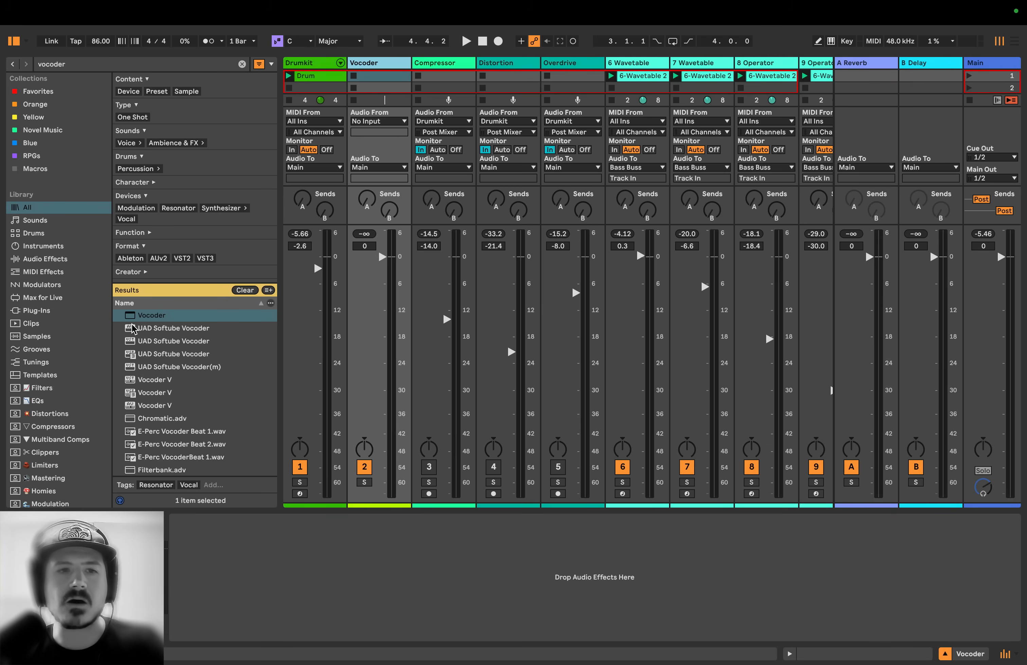
left_click_drag(134, 315, 367, 250)
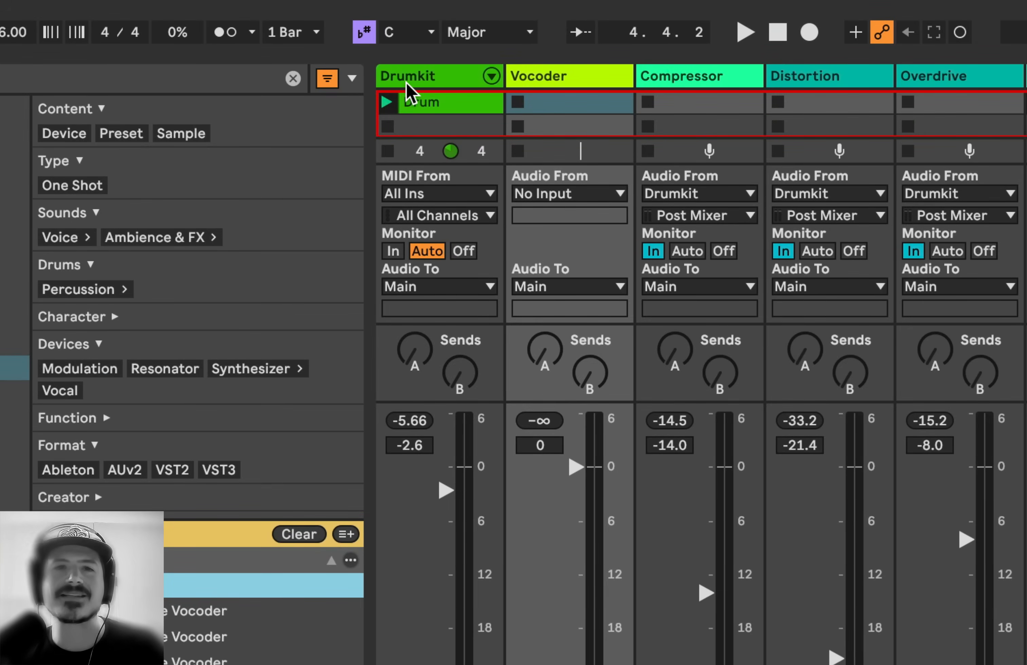
Set the Vocoder track to receive audio from Drumkit and switch its monitoring to In.
left_click(557, 193)
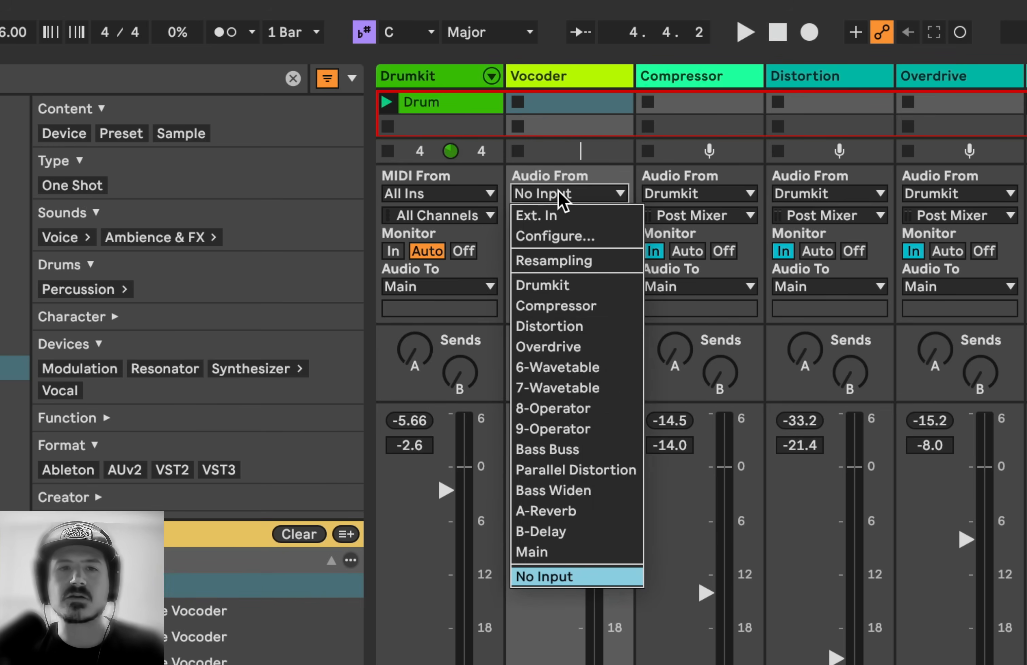
left_click(548, 286)
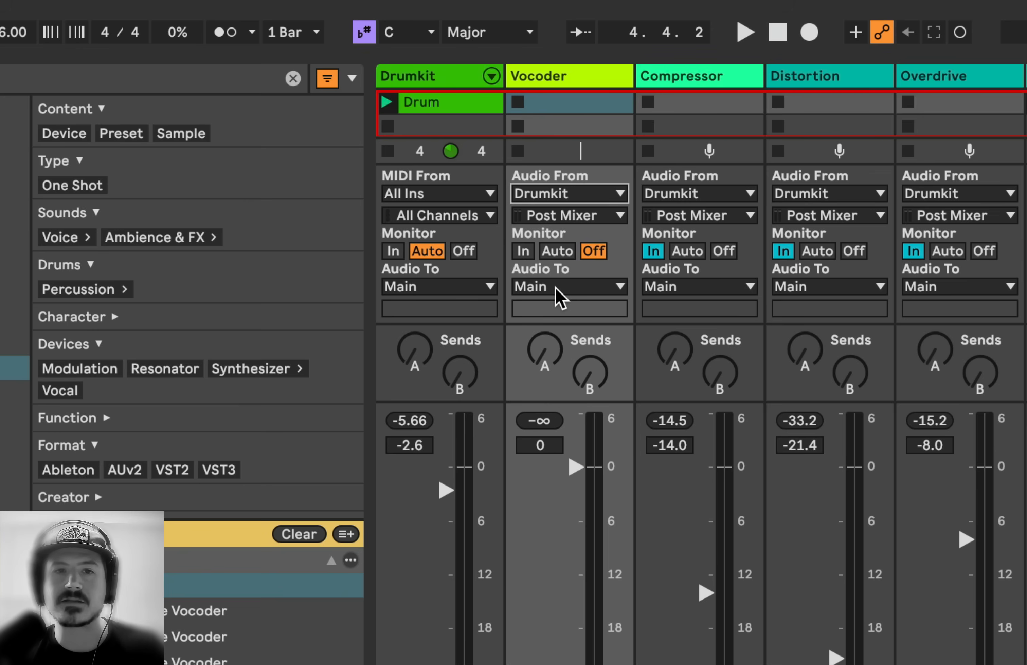
left_click(523, 252)
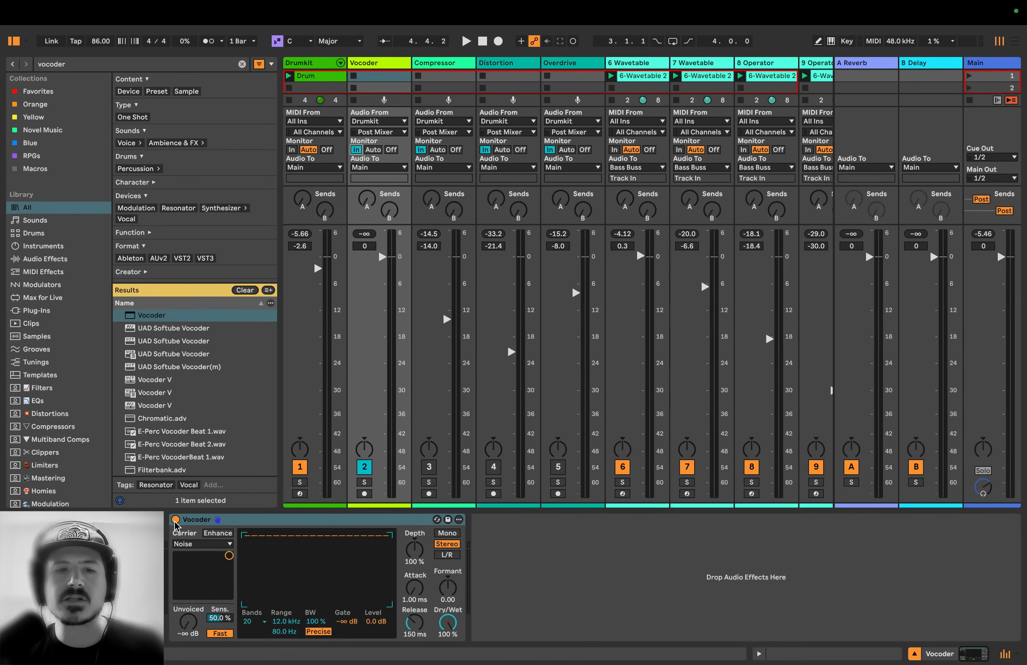
Bypass the Vocoder device to audition the raw drum signal with the track fader at -2.2 dB, then re-enable the device.
left_click(175, 520)
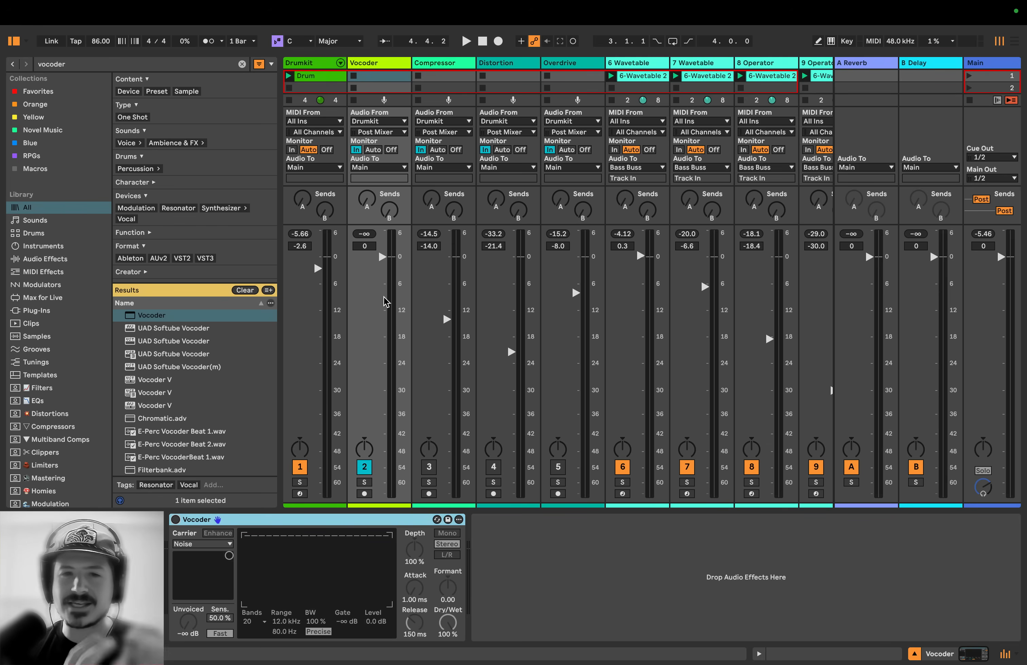
key("space")
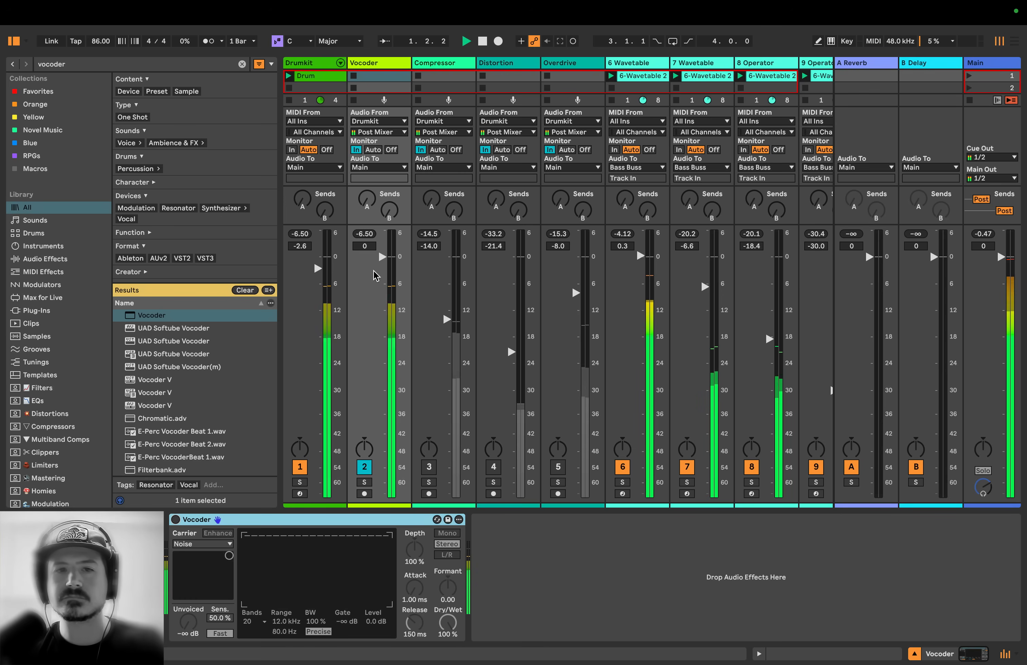
key("space")
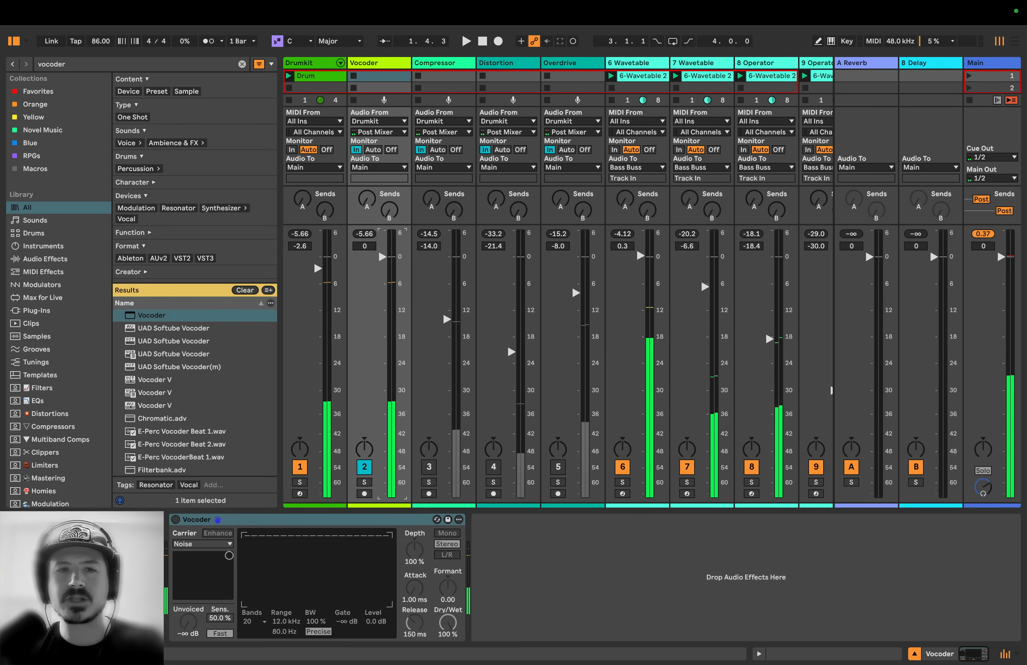
key("space")
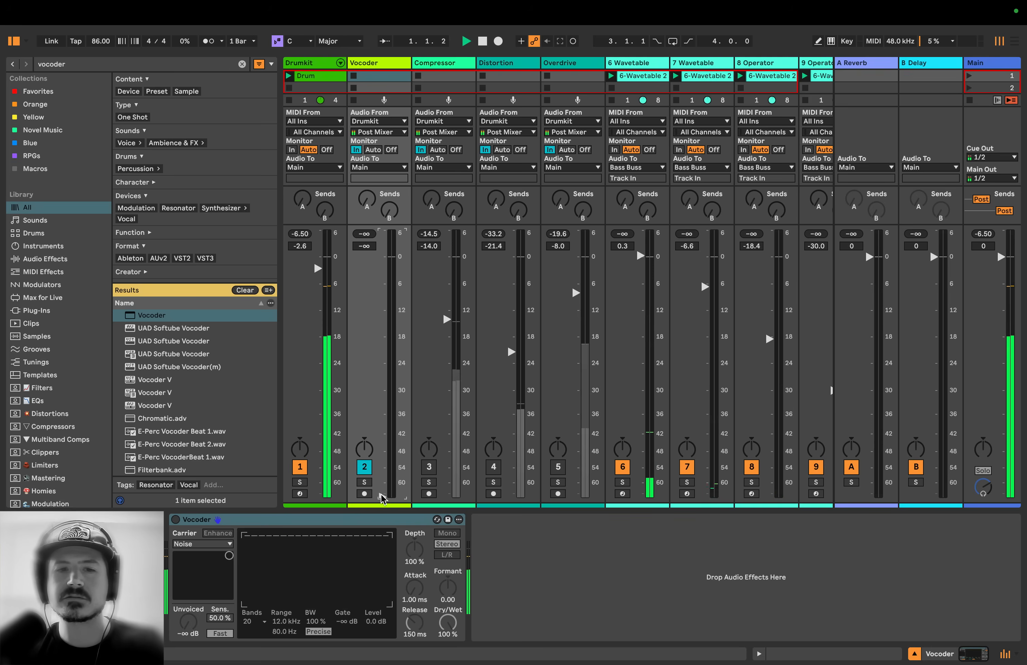
mouse_move(382, 496)
left_mouse_down()
mouse_move(382, 265)
mouse_move(383, 498)
left_mouse_up()
key("space")
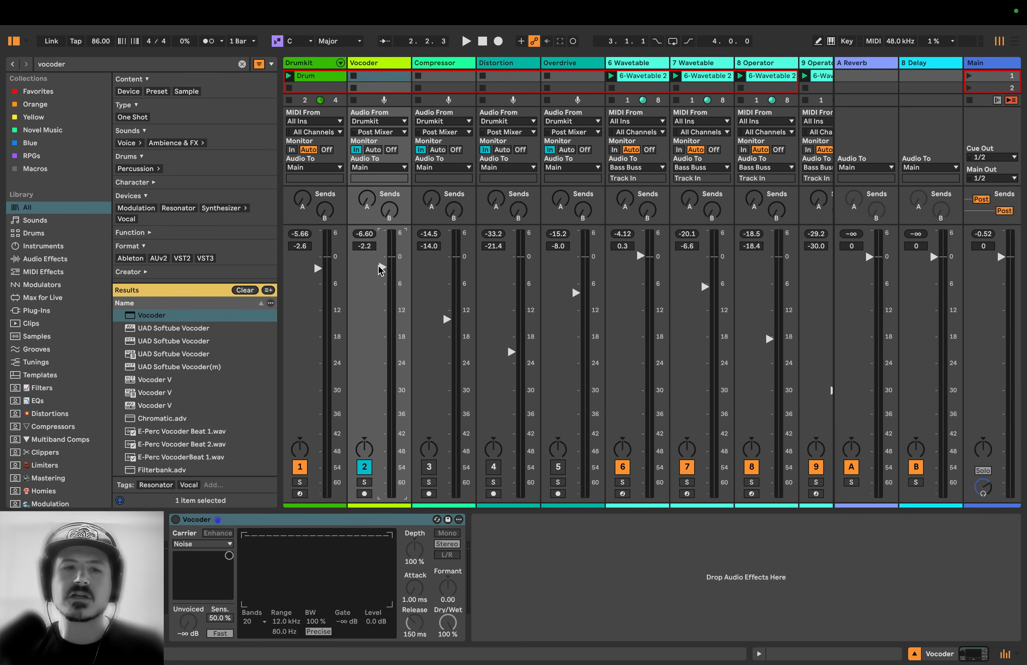
left_click(176, 522)
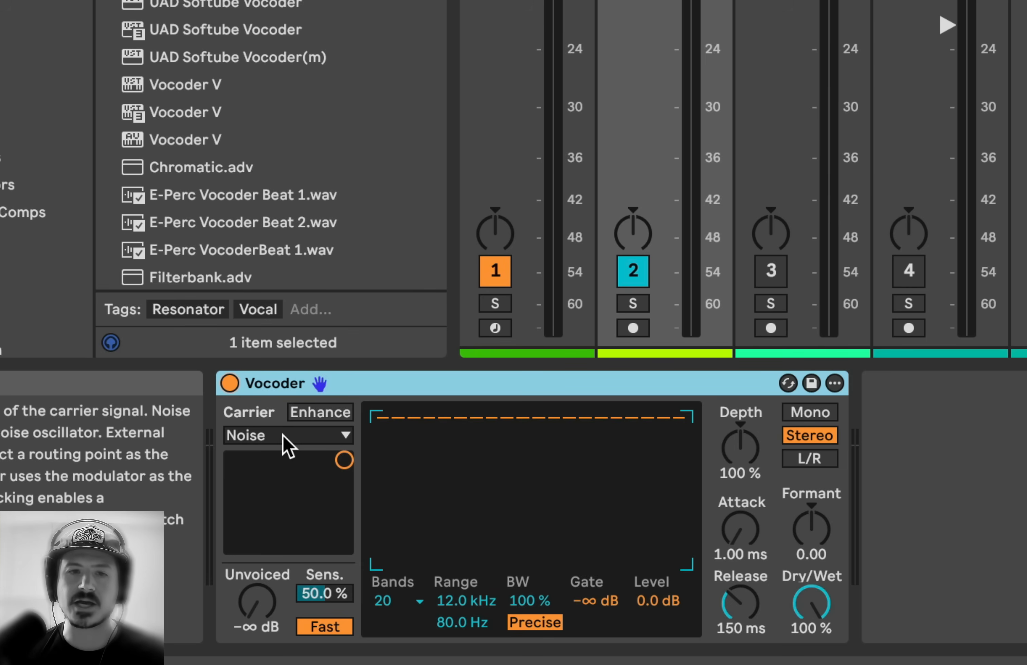
Play the groove to hear the Vocoder's noise carrier with all filter bands at full level.
left_click(695, 3)
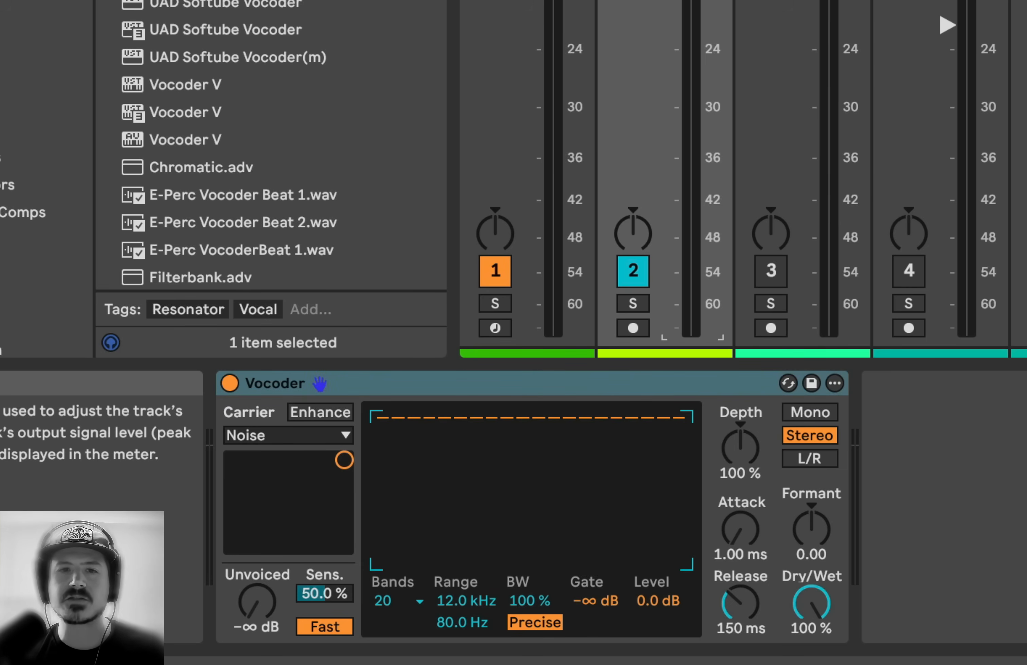
key("space")
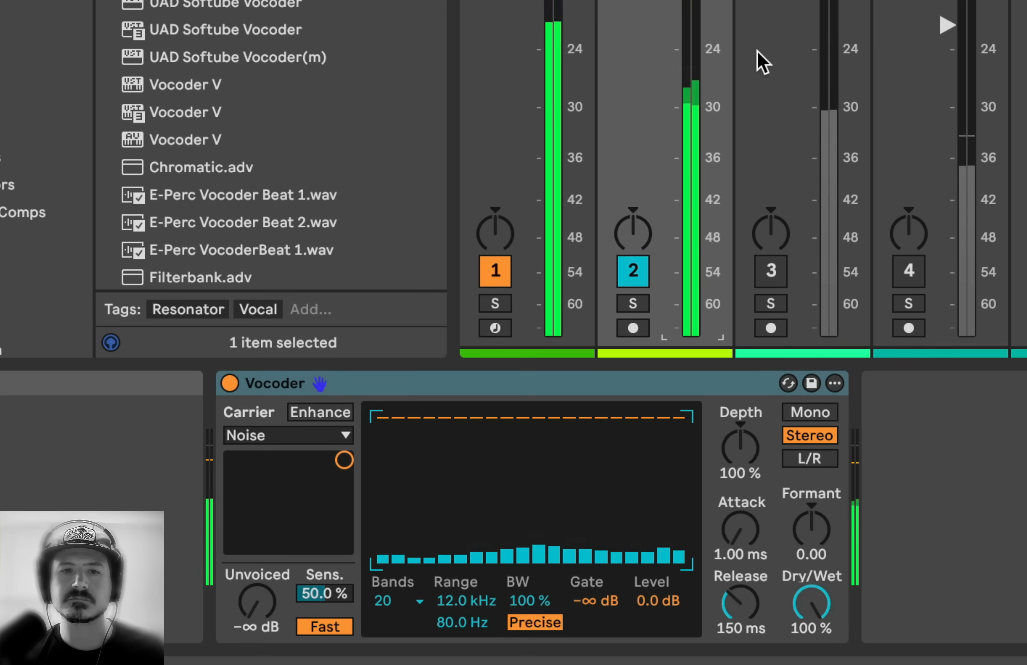
key("space")
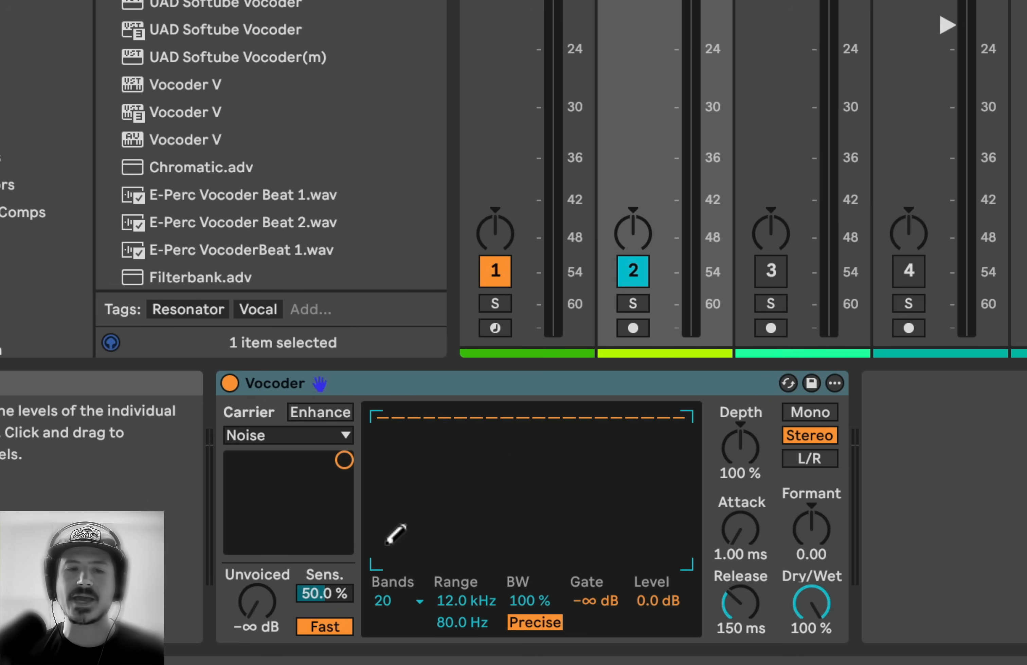
Draw the Vocoder's 20 filter band levels as a rising curve, cutting the low bands and keeping the high ones.
left_click(403, 605)
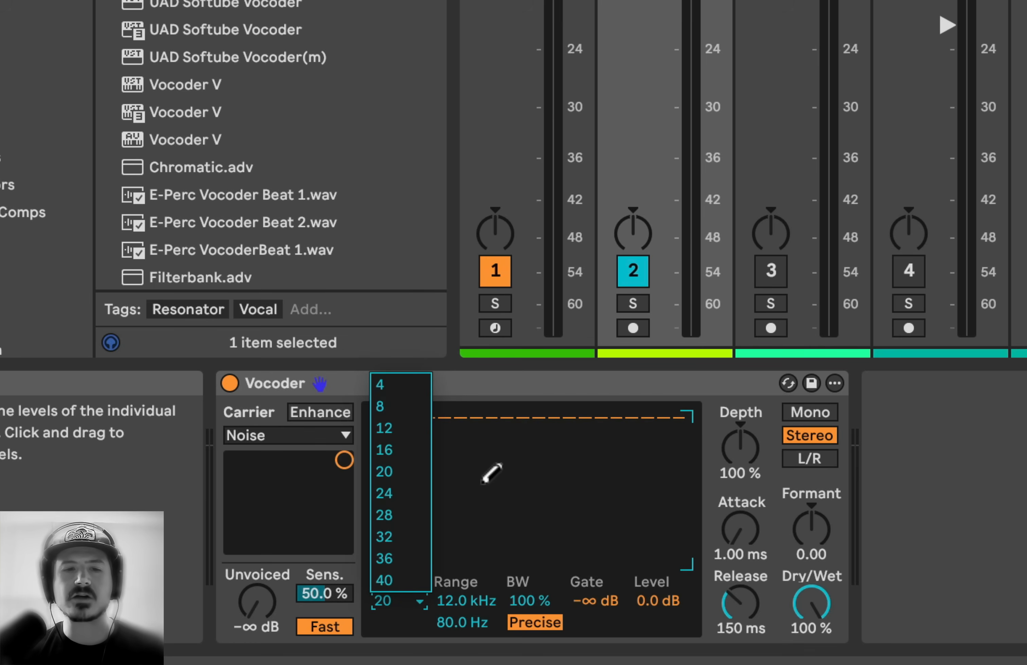
left_click(469, 488)
mouse_move(386, 551)
left_mouse_down()
mouse_move(439, 579)
mouse_move(528, 553)
mouse_move(607, 505)
mouse_move(680, 432)
left_mouse_up()
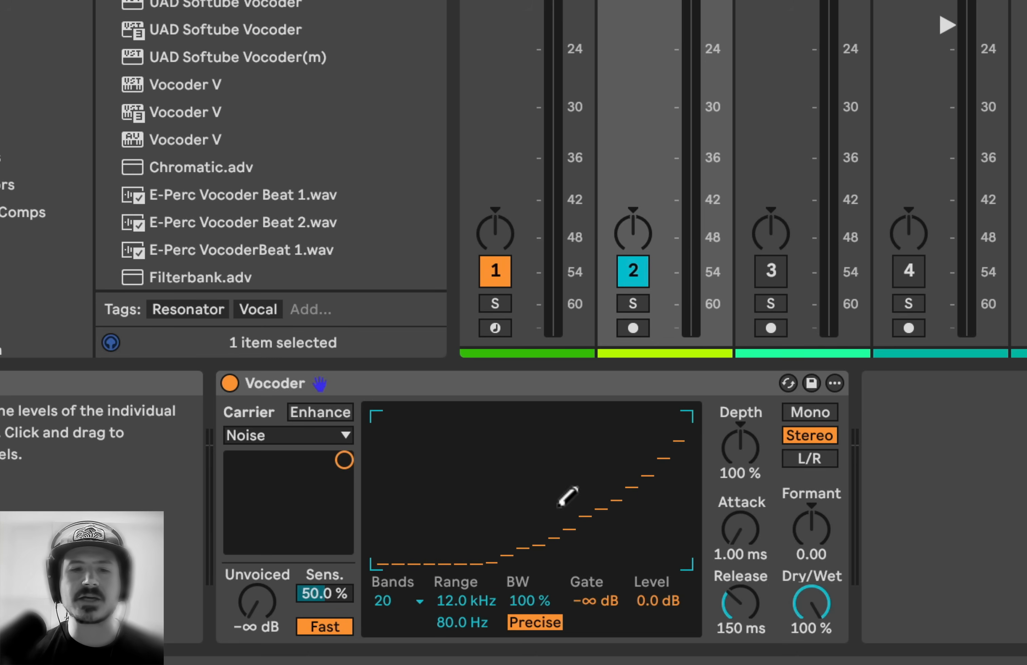
mouse_move(411, 563)
left_mouse_down()
mouse_move(398, 559)
mouse_move(648, 481)
mouse_move(710, 407)
left_mouse_up()
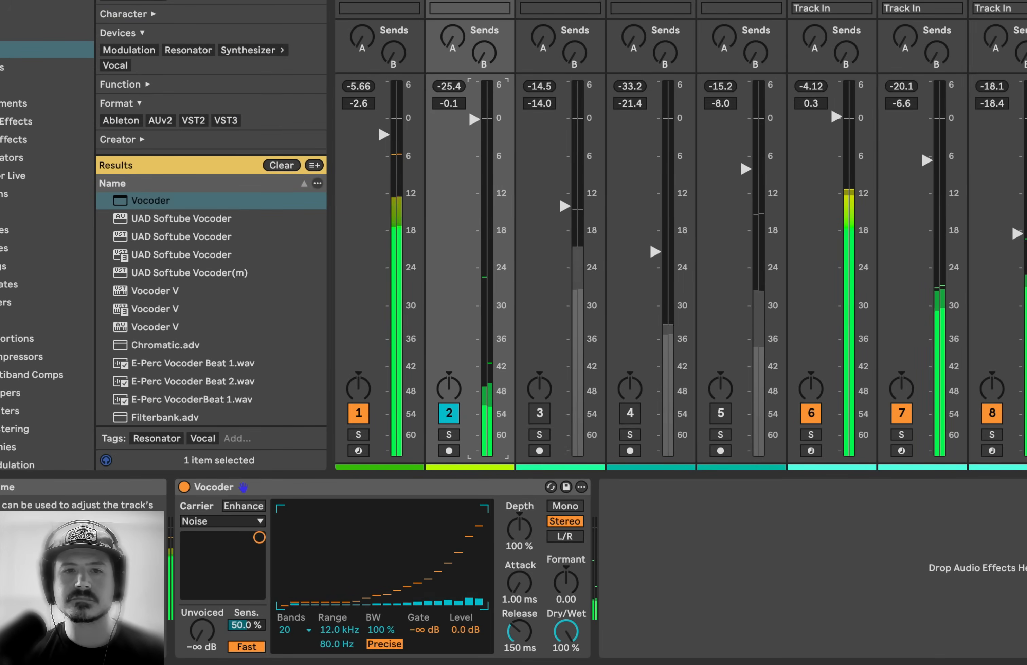
Raise the Vocoder track's fader to 0 dB and audition the groove with the Vocoder's release set to 584 ms.
left_click_drag(474, 157, 474, 118)
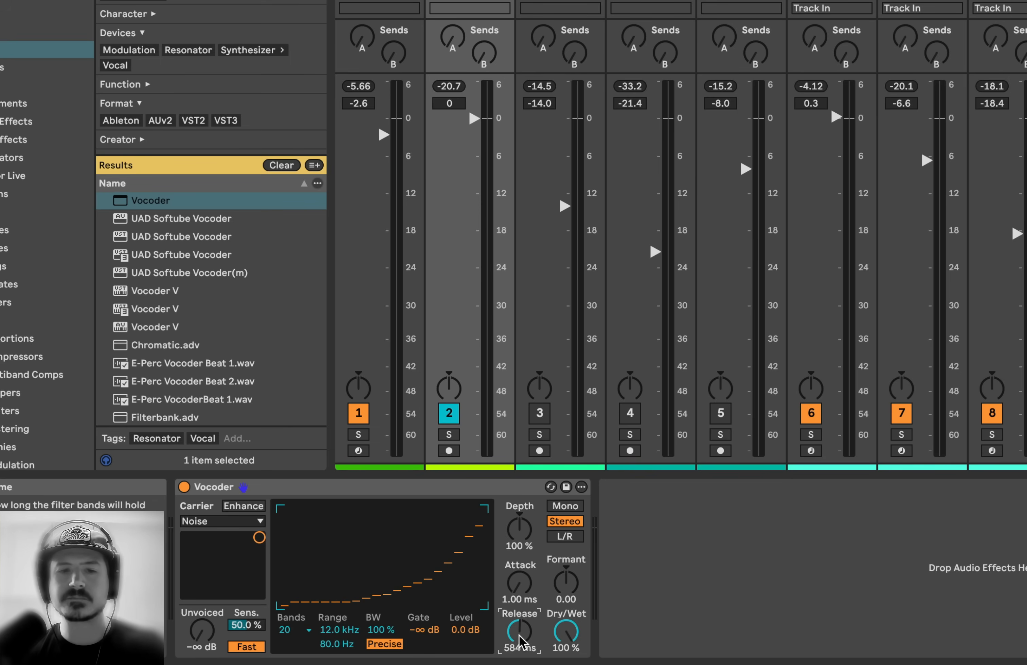
key("space")
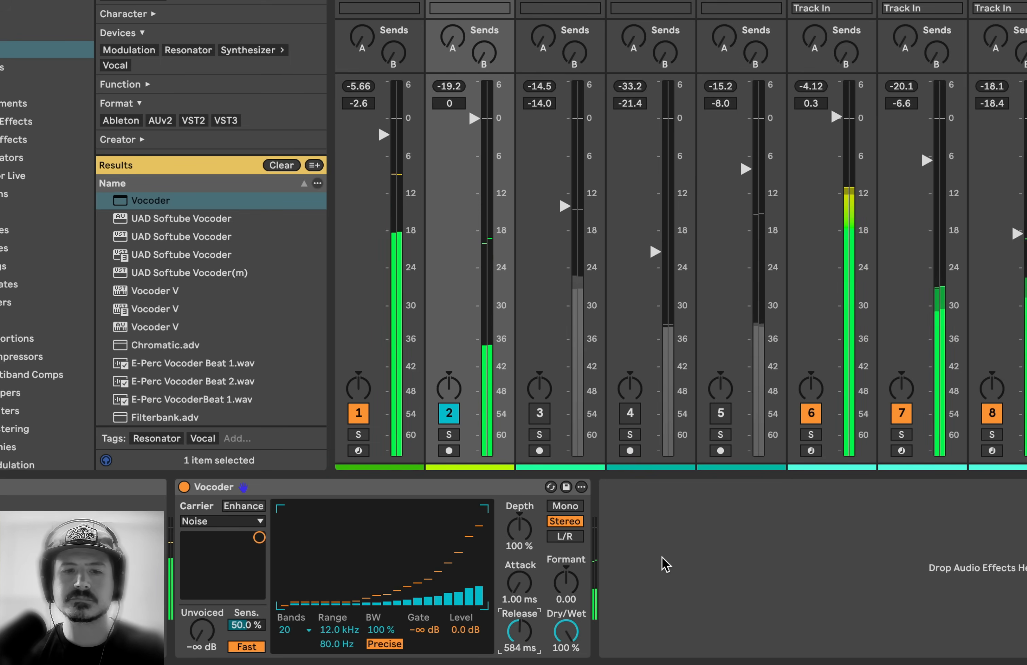
key("space")
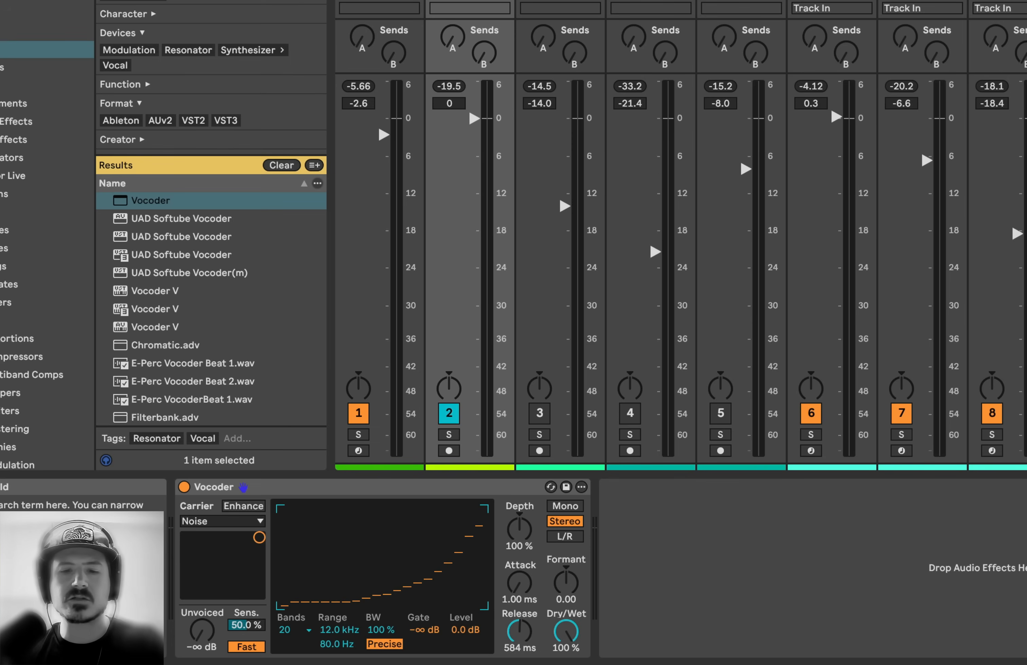
Add a Utility device after the Vocoder and raise its gain to 18.3 dB.
key("BackSpace")
type("utility")
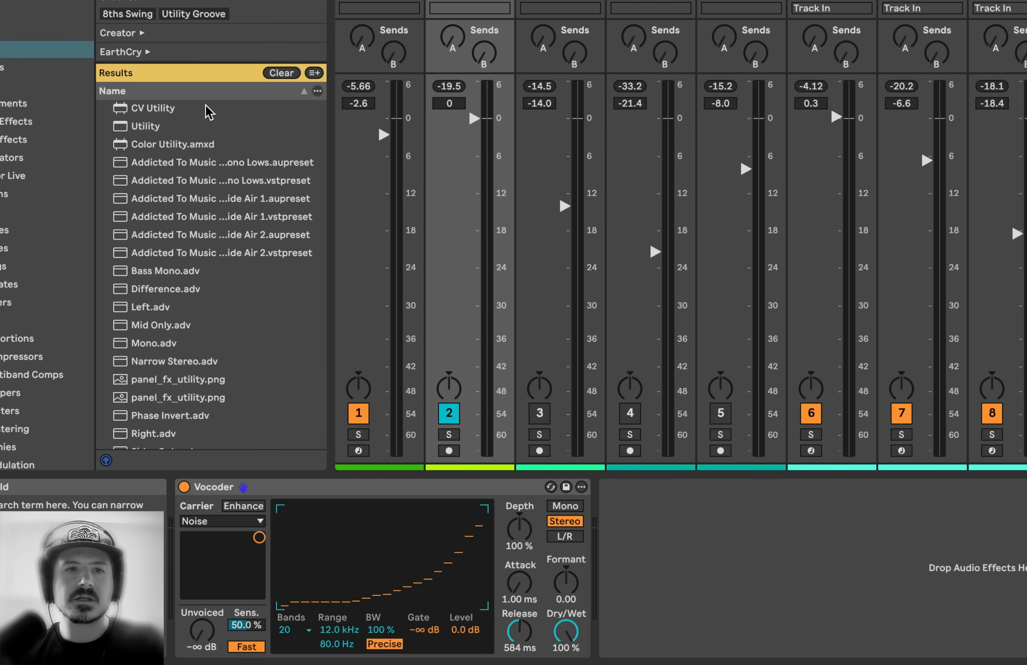
key("Down")
key("Down")
key("Return")
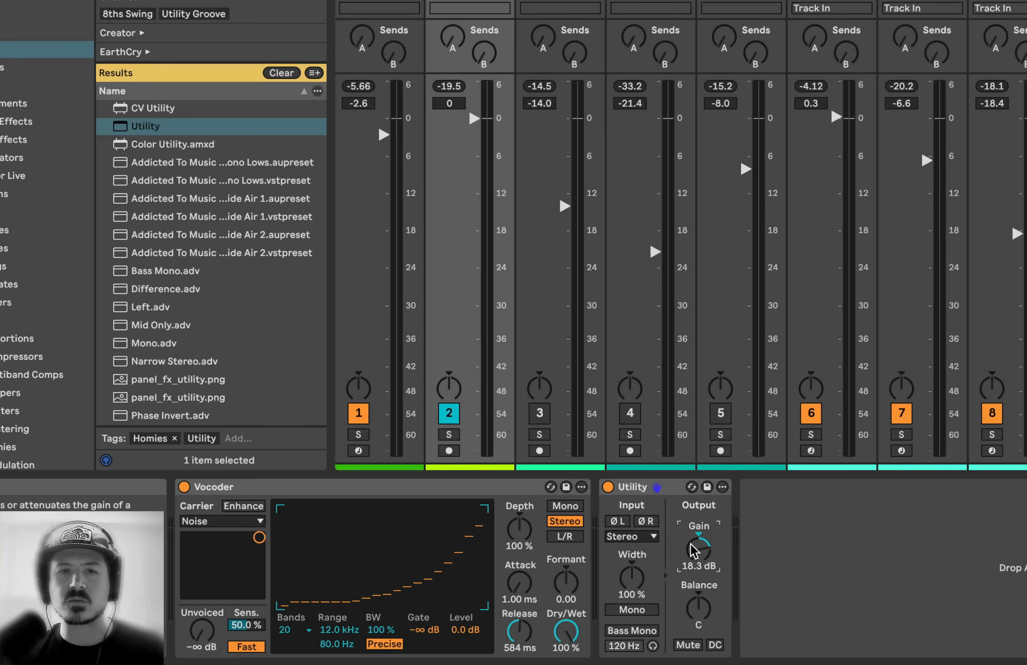
Shorten the Vocoder's release to 67.3 ms and blend its track in under the groove at -8.2 dB.
left_click_drag(473, 118, 475, 458)
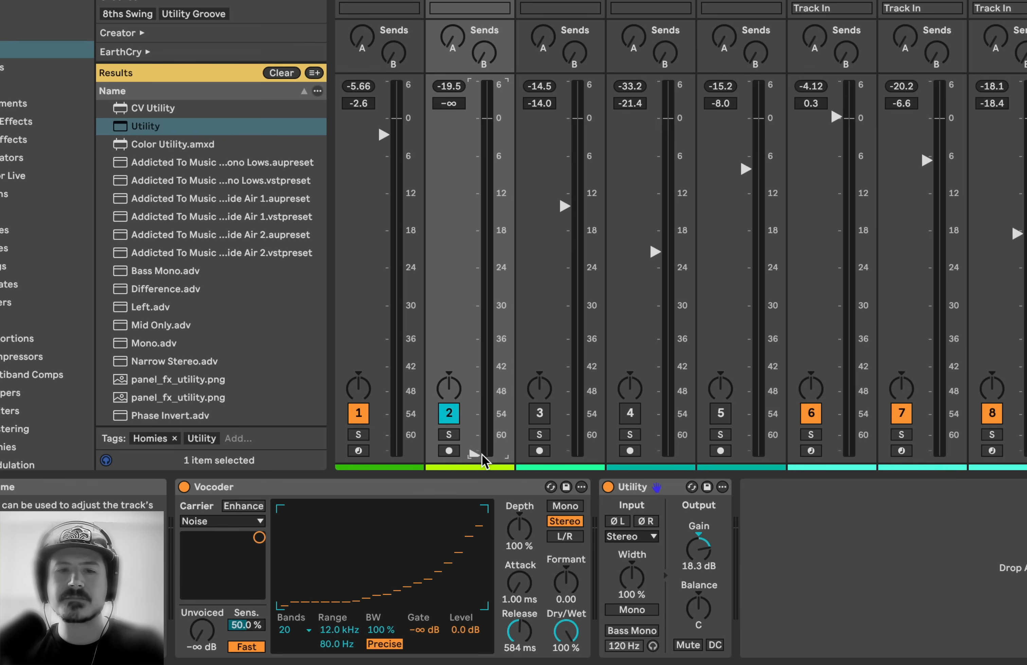
left_click_drag(474, 454, 474, 218)
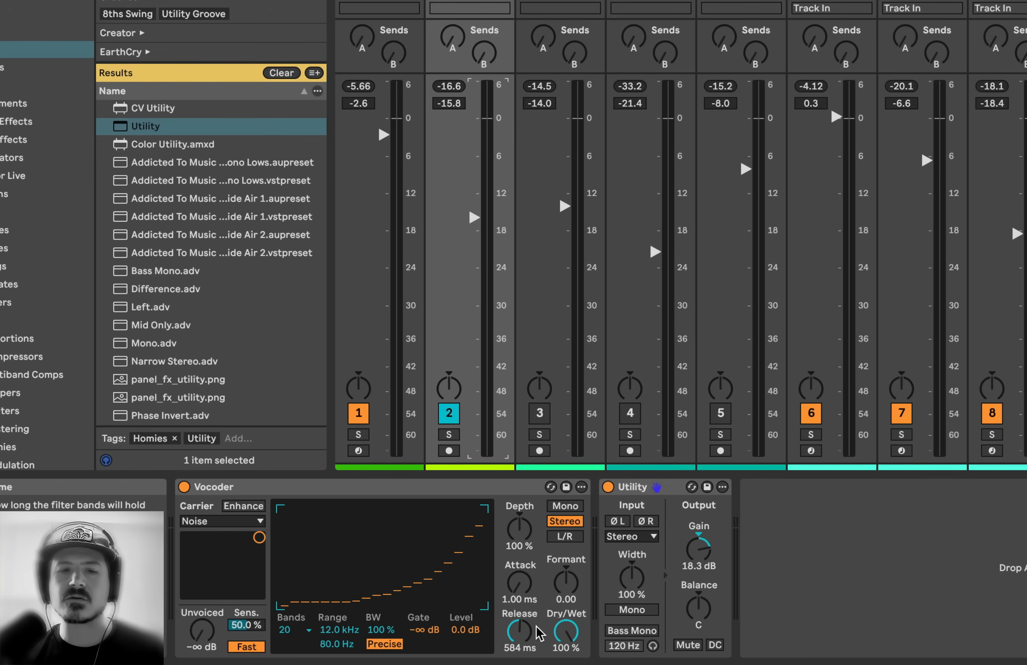
left_click(521, 630)
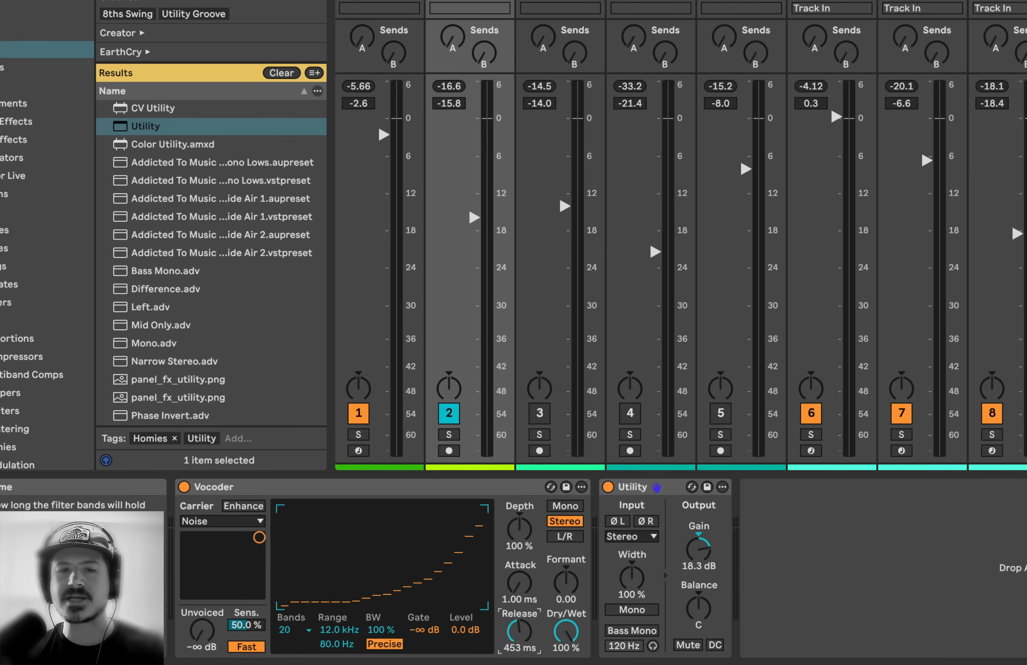
left_click_drag(519, 631, 520, 664)
key("space")
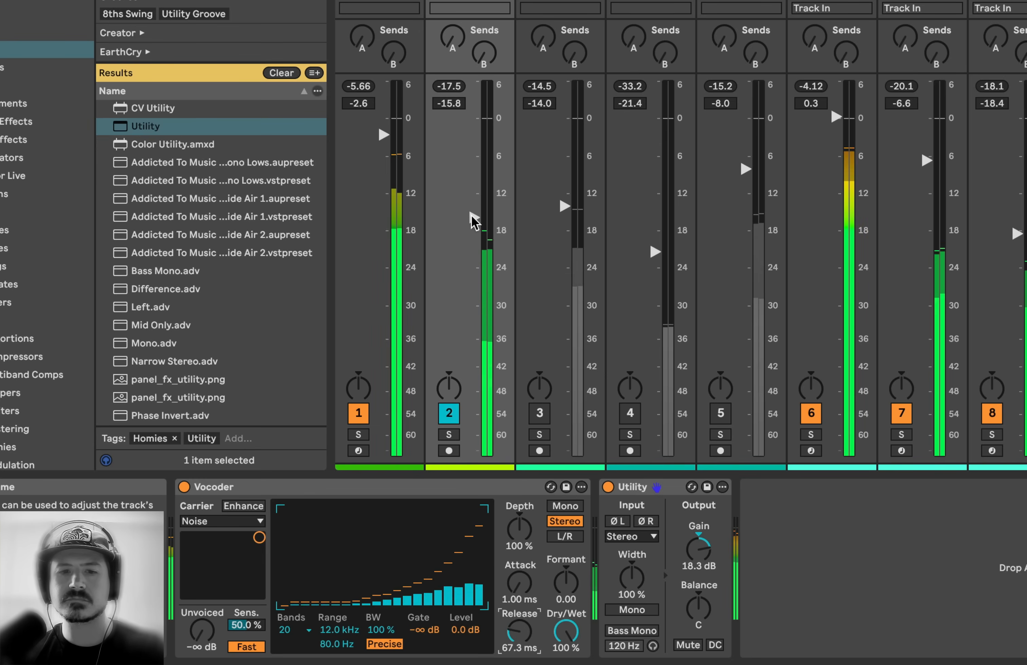
left_click_drag(473, 218, 473, 170)
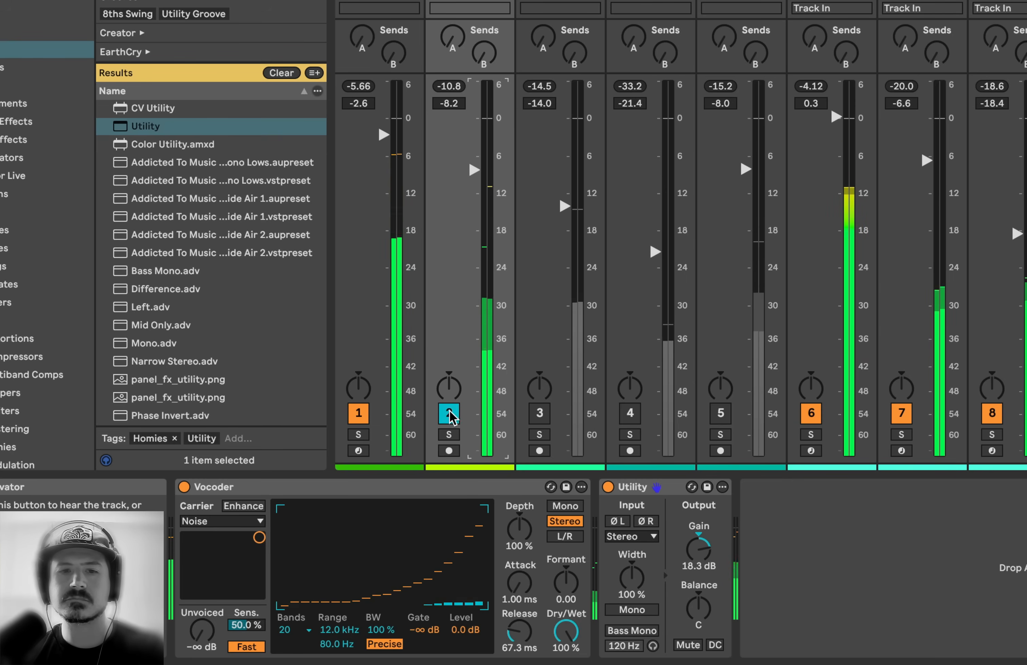
key("space")
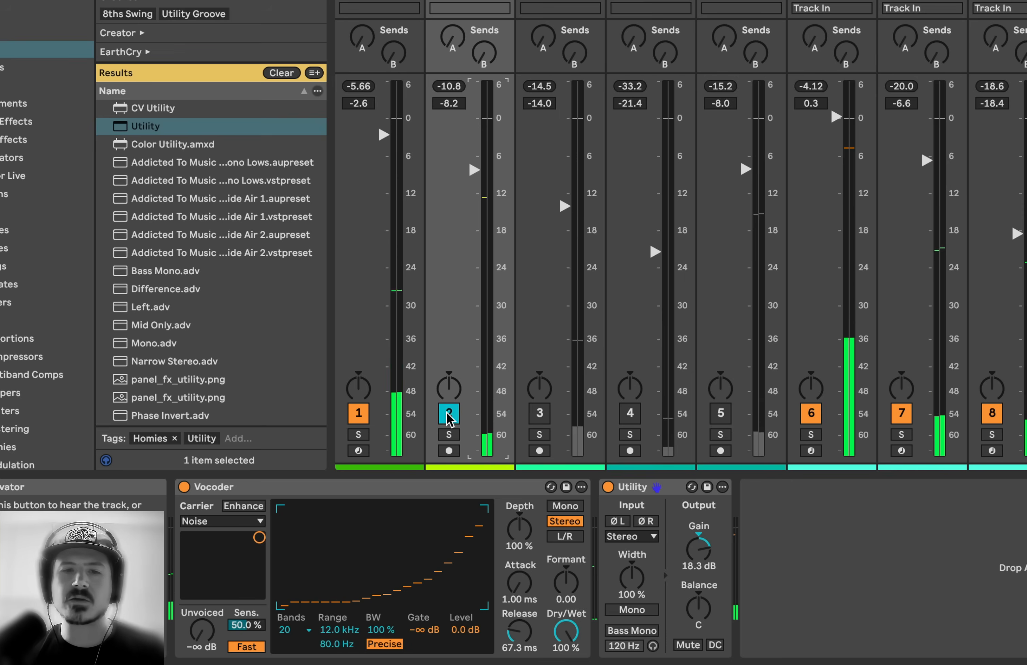
Play the groove and compare the drums with the Vocoder track deactivated and activated, leaving the track active.
left_click(448, 414)
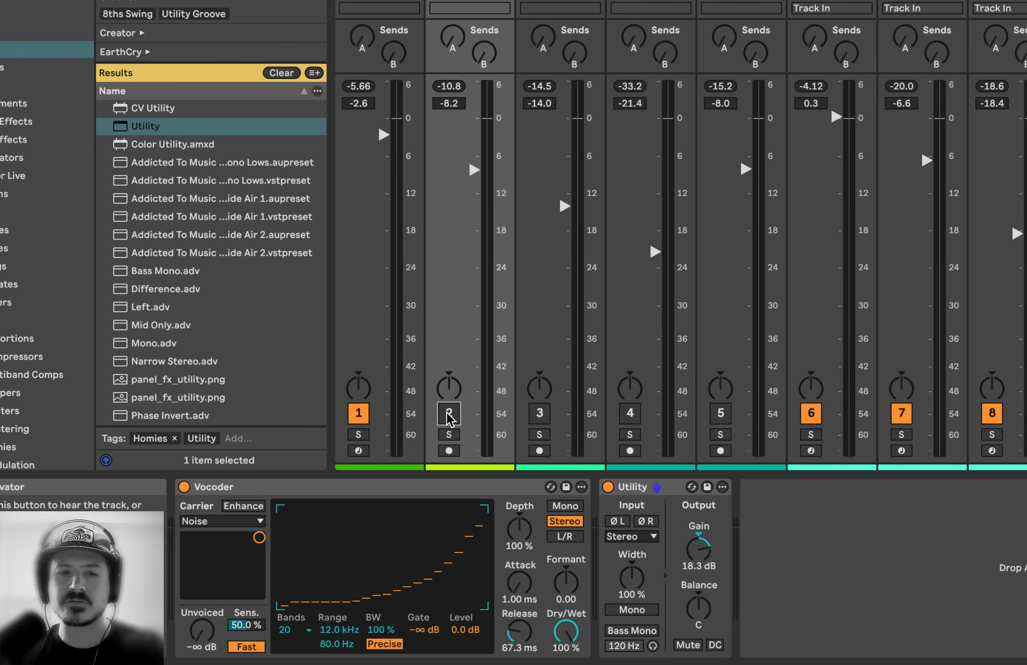
key("space")
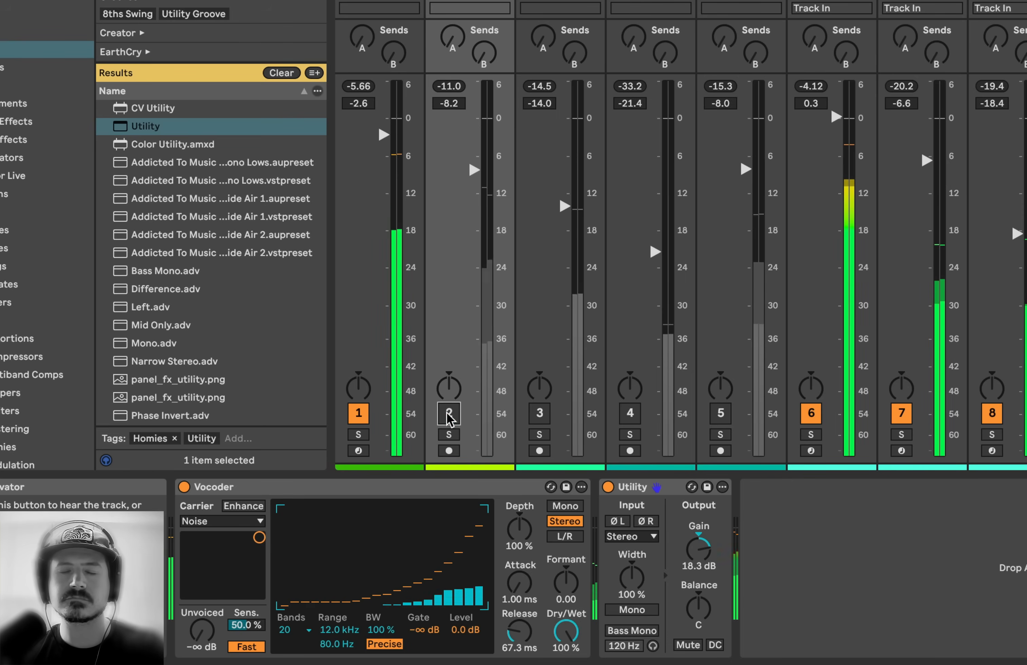
left_click(448, 414)
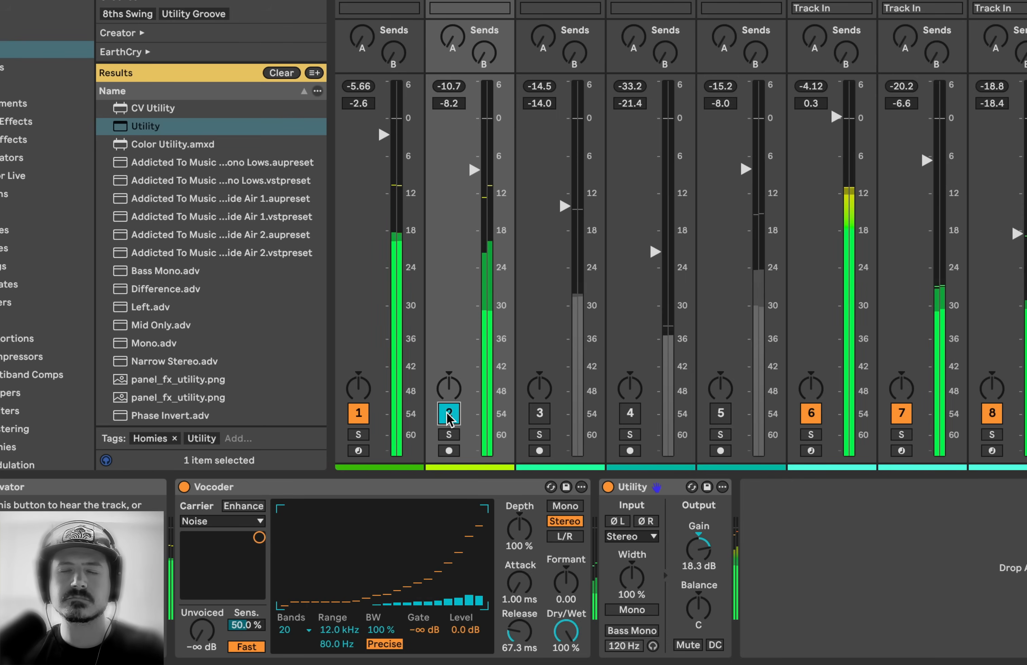
left_click(448, 414)
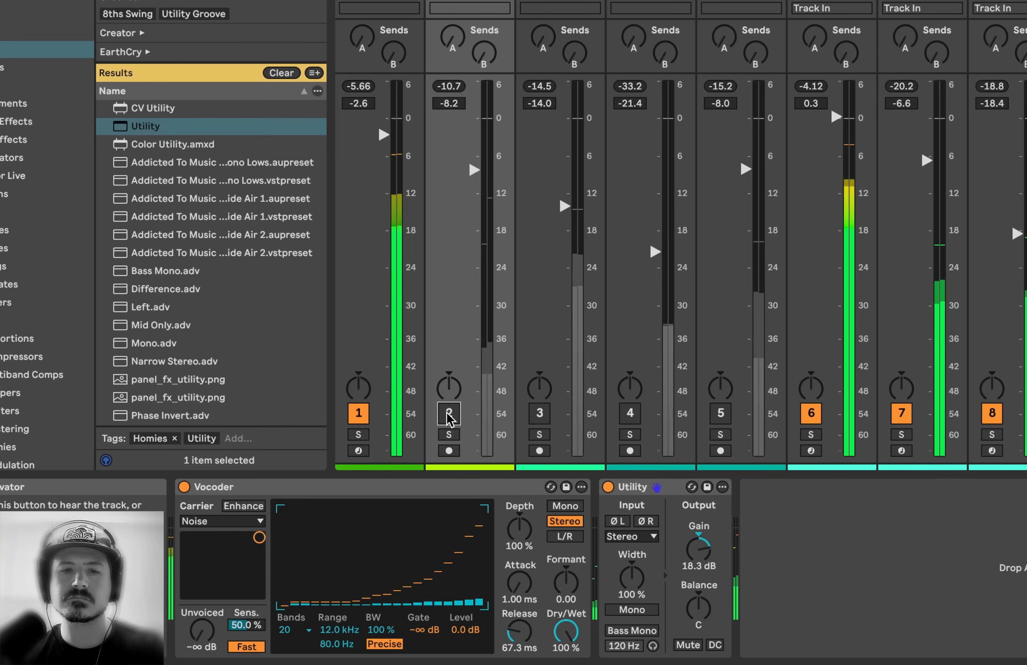
left_click(447, 414)
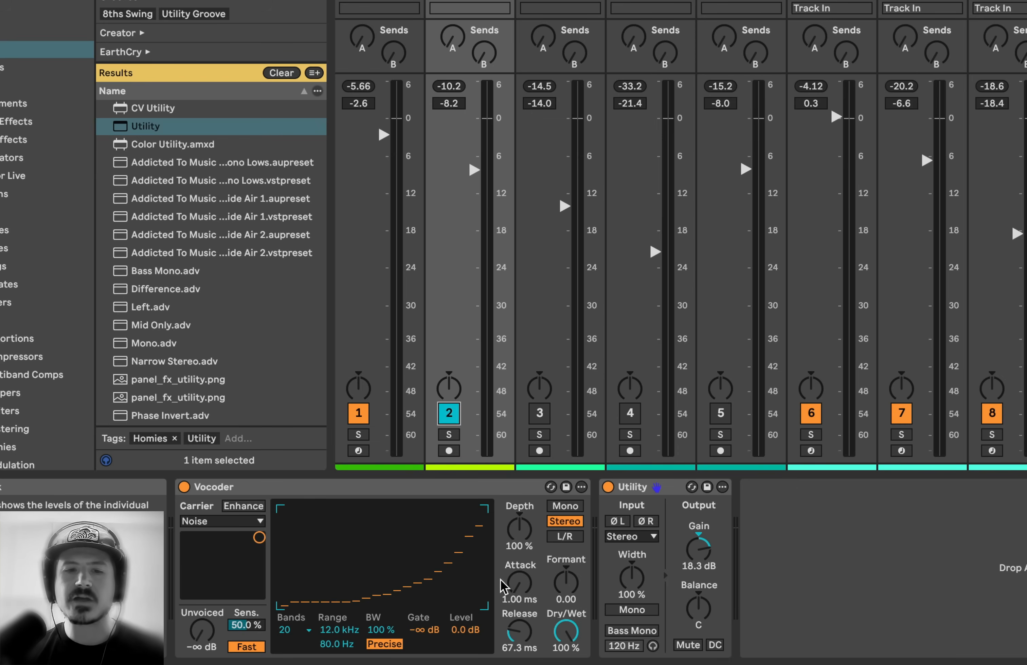
Shorten the Vocoder's release to 49.0 ms and redraw its middle filter bands slightly lower during playback.
left_click(520, 633)
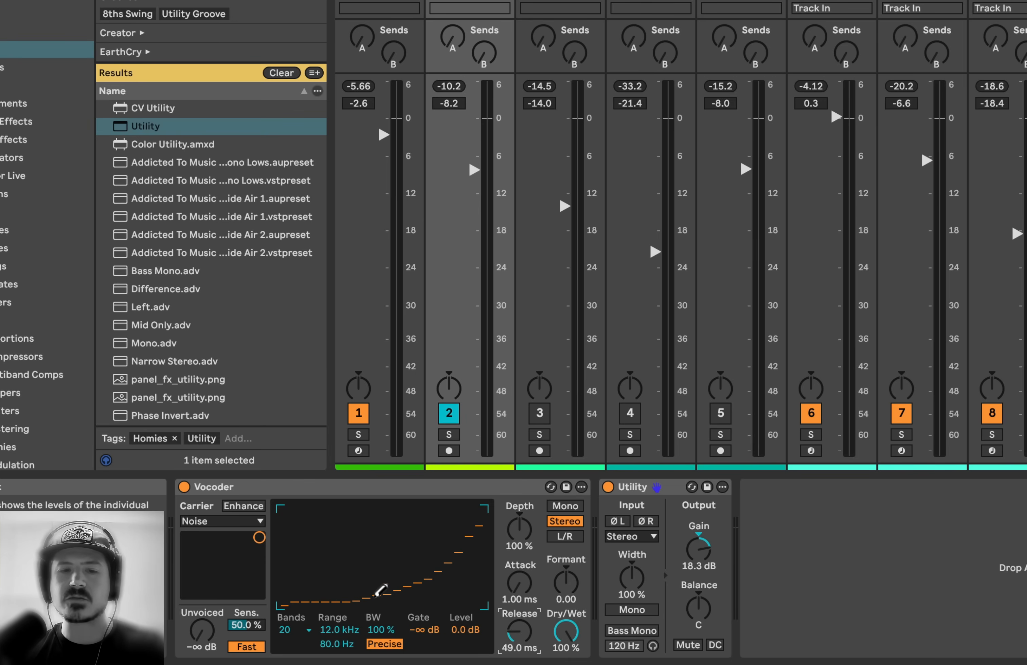
key("space")
mouse_move(368, 600)
left_mouse_down()
mouse_move(408, 596)
mouse_move(479, 531)
mouse_move(453, 536)
mouse_move(441, 556)
mouse_move(479, 517)
mouse_move(417, 587)
left_mouse_up()
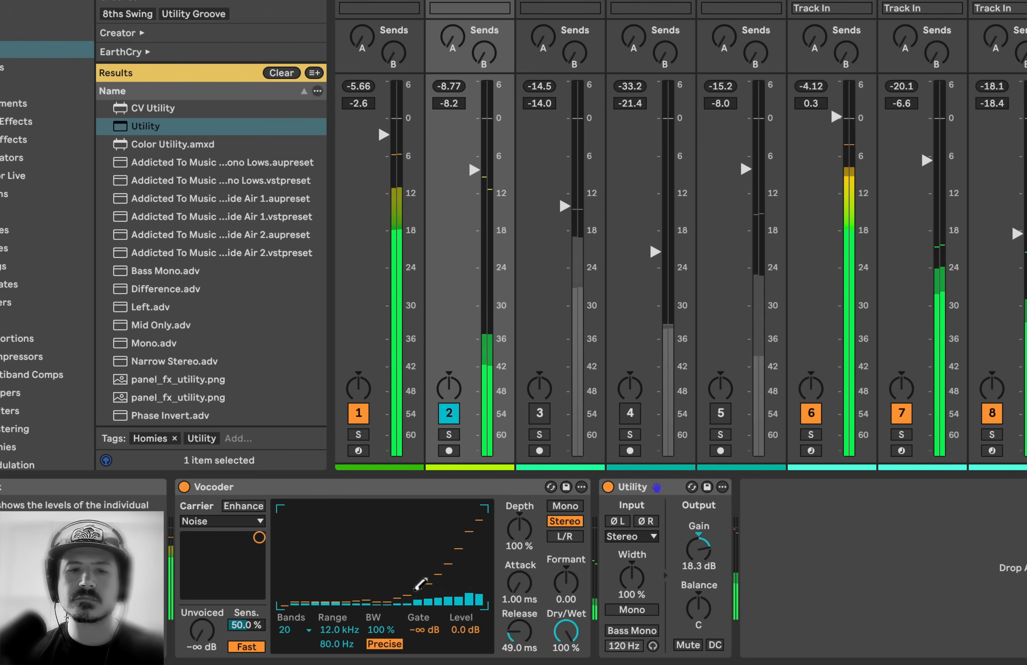
Audition the revised release and band curve against the drums without the Vocoder track, then stop playback.
left_click(450, 415)
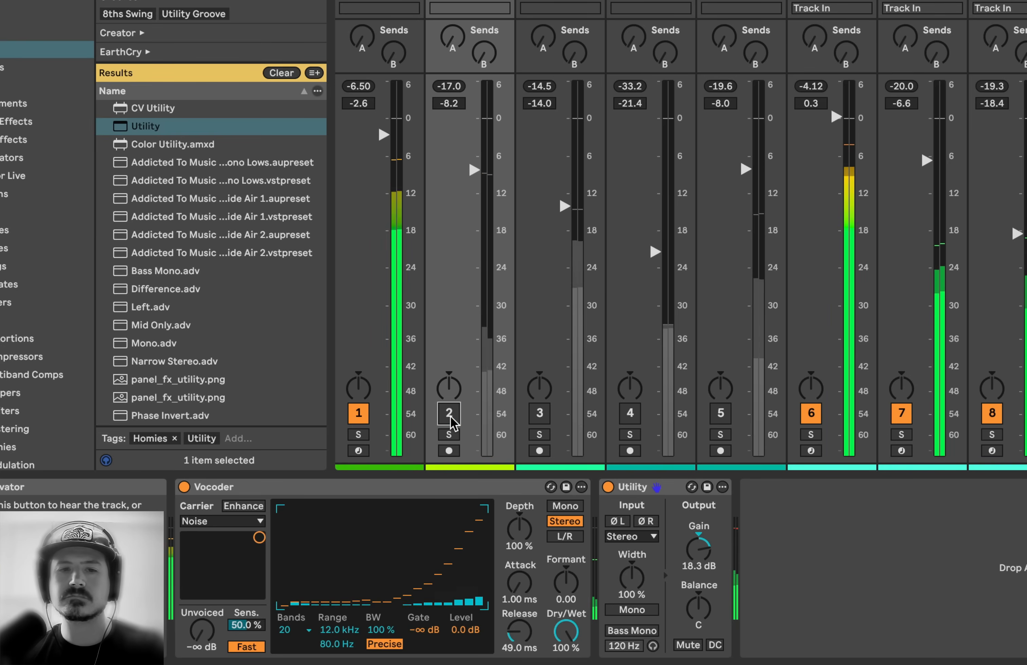
left_click(449, 415)
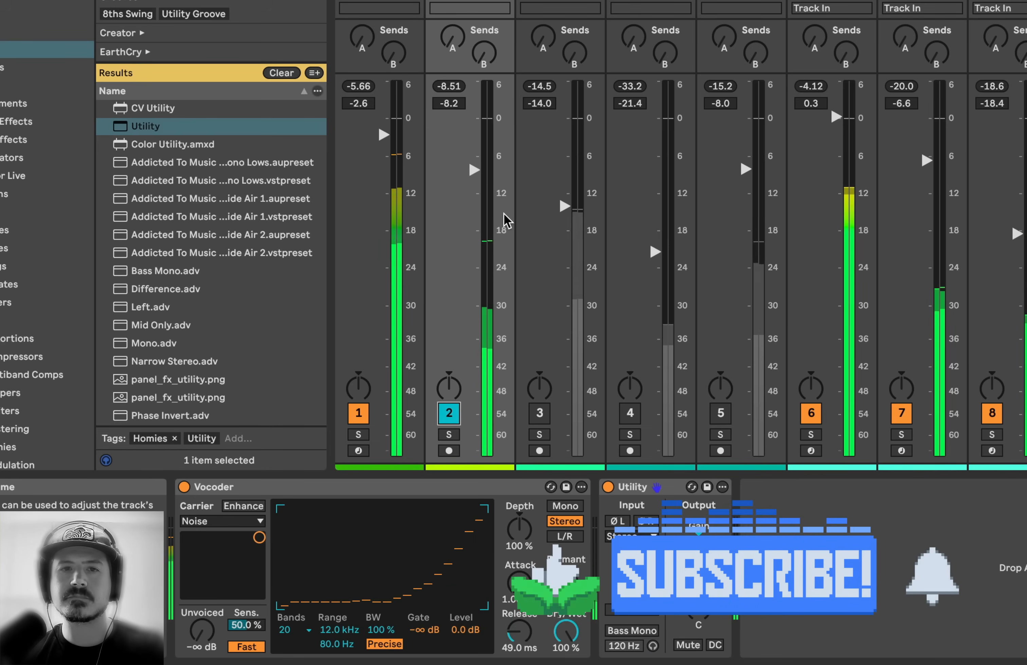
key("space")
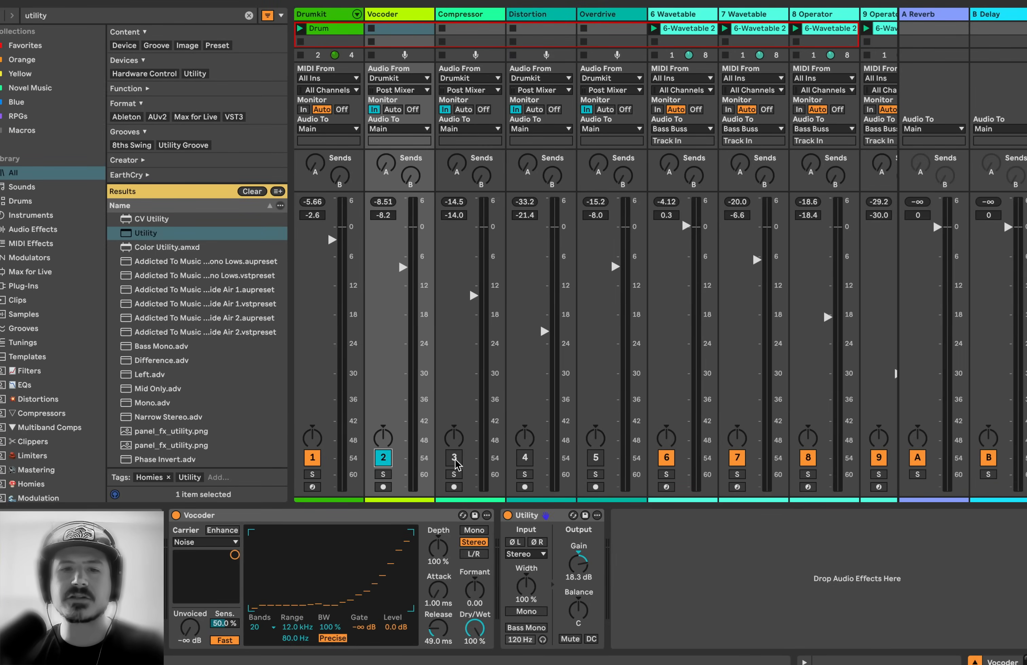
Deactivate the Vocoder track, then activate the Compressor track with its fader raised to -9.7 dB.
left_click(382, 459)
left_click(464, 16)
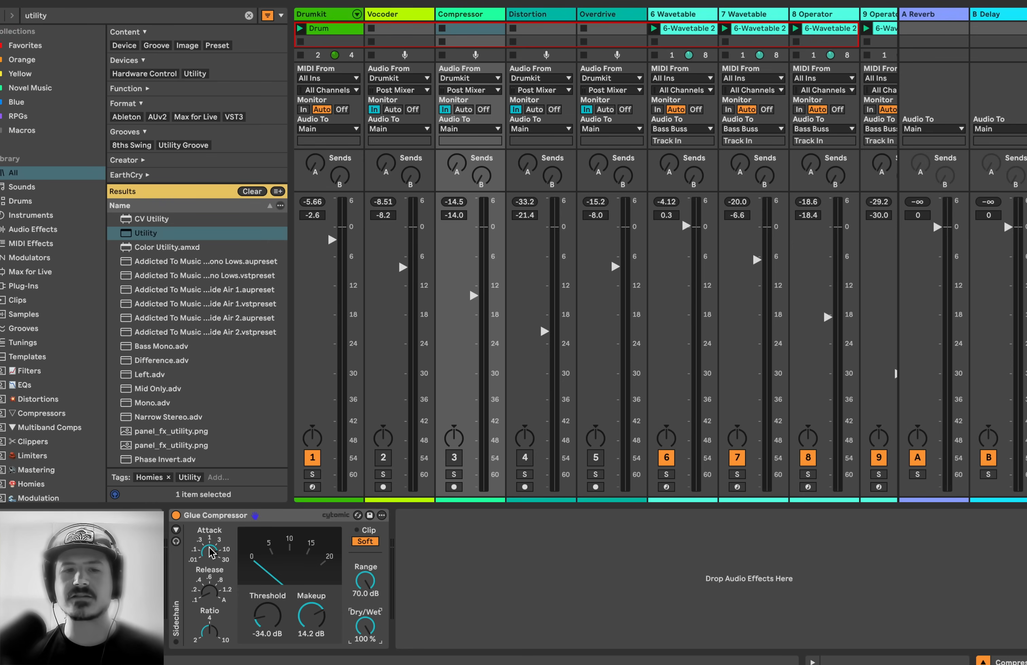
left_click(453, 458)
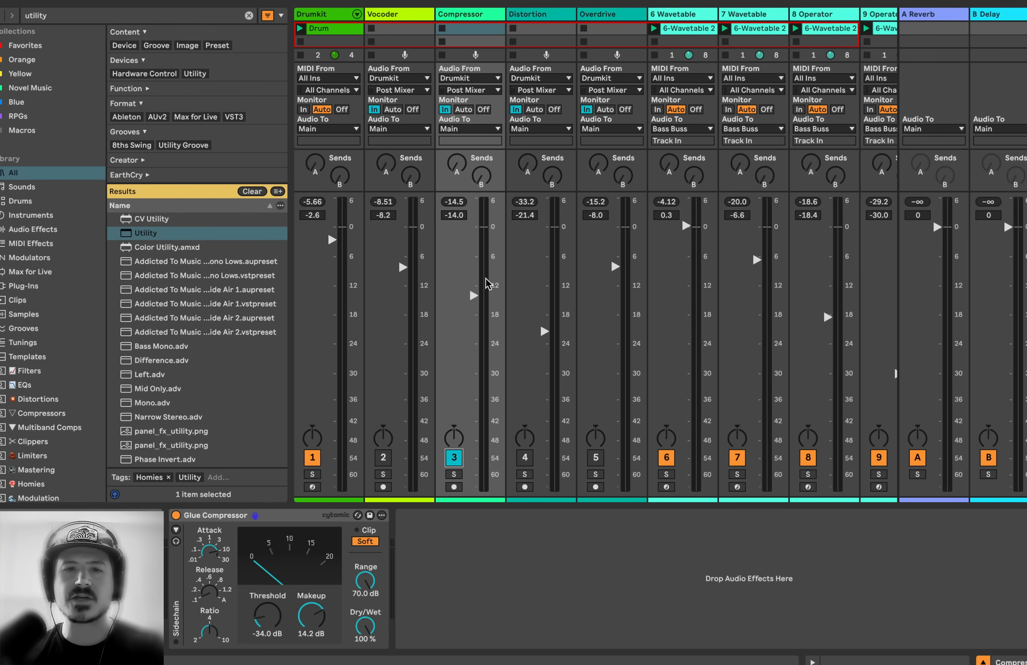
left_click_drag(474, 295, 473, 276)
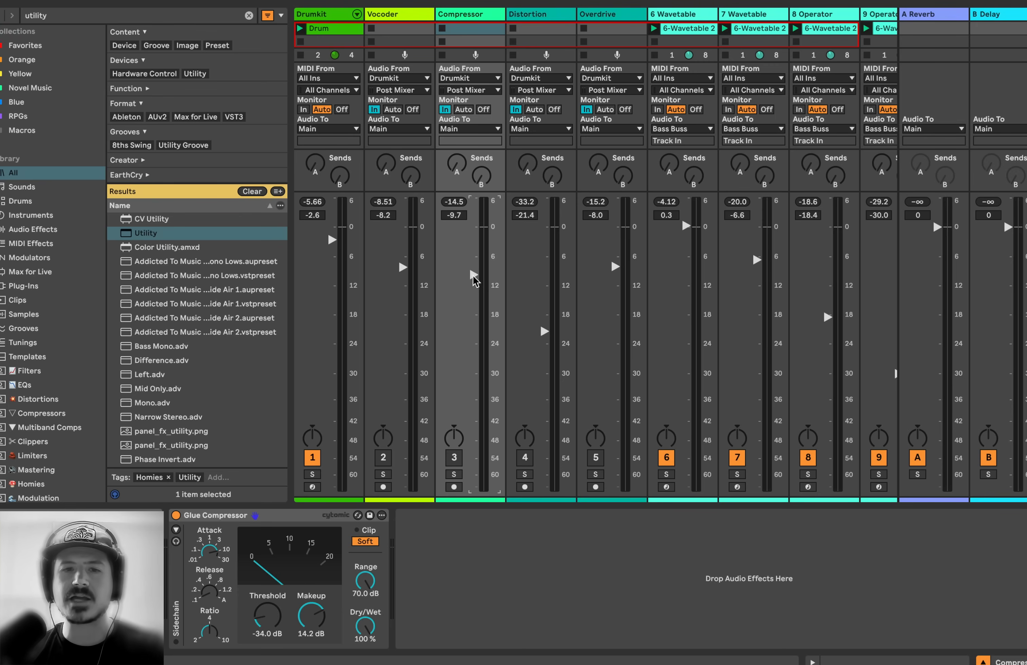
left_click(455, 459)
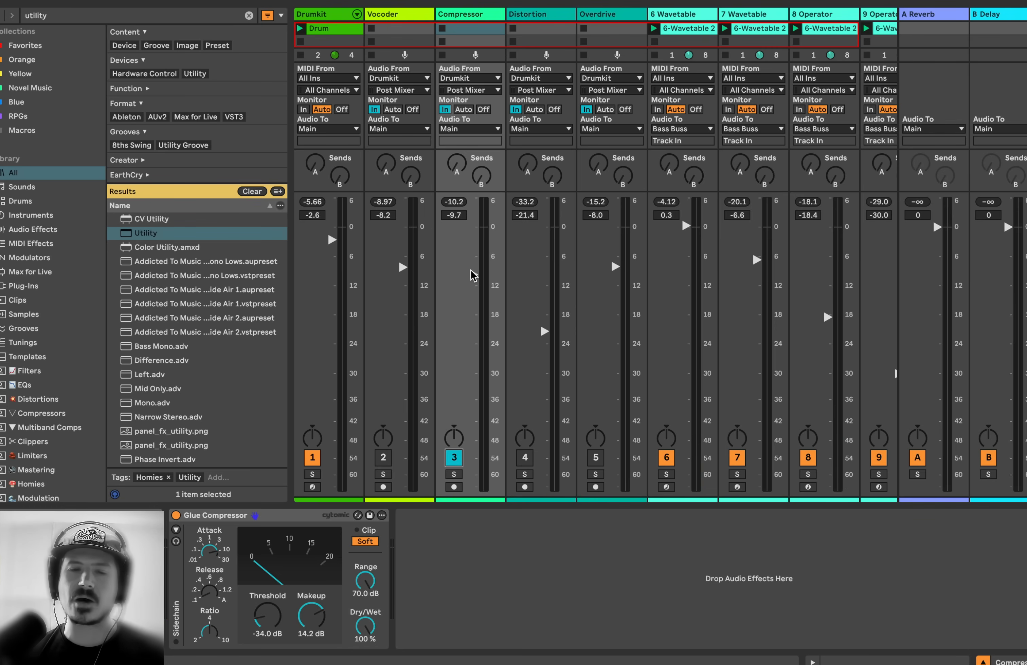
Compare the playing groove with the Compressor track switched off and on, leave it active, and stop playback.
left_click(452, 459)
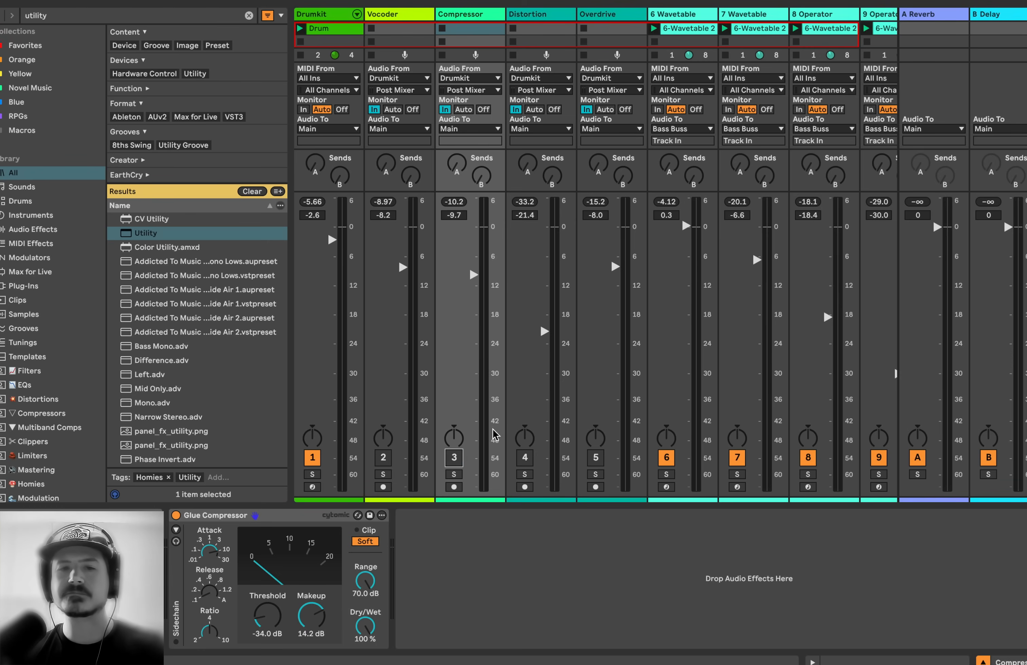
left_click(453, 459)
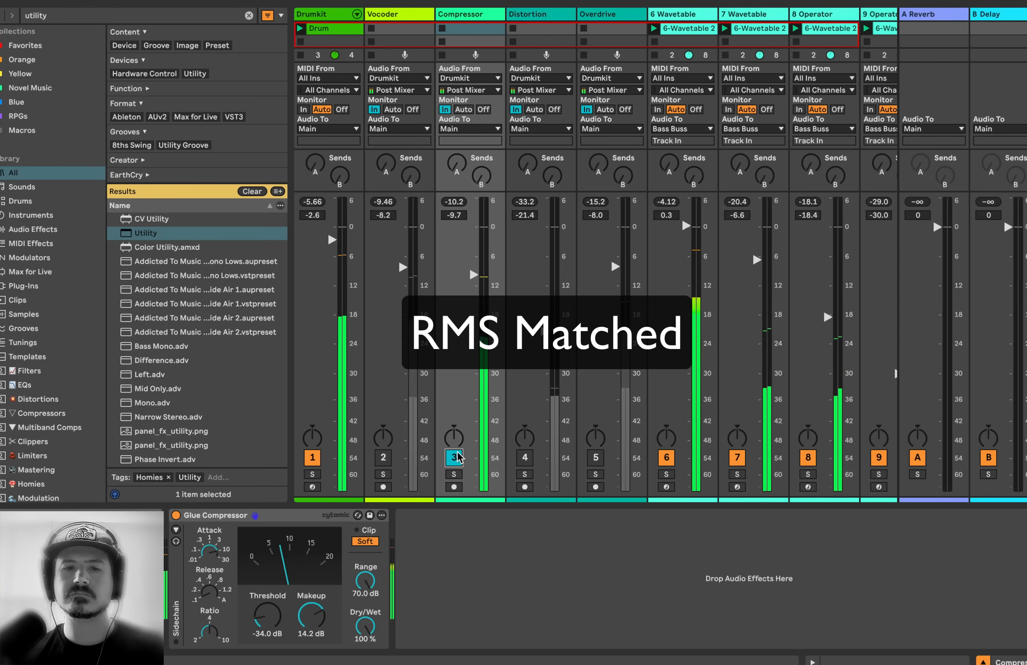
left_click(454, 458)
left_click(453, 458)
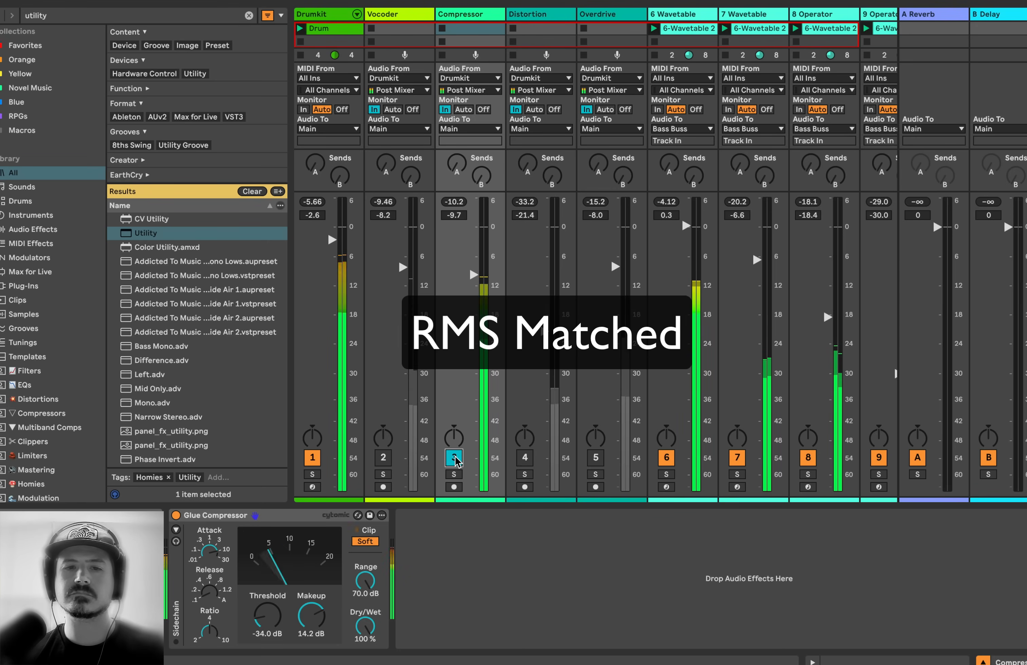
key("space")
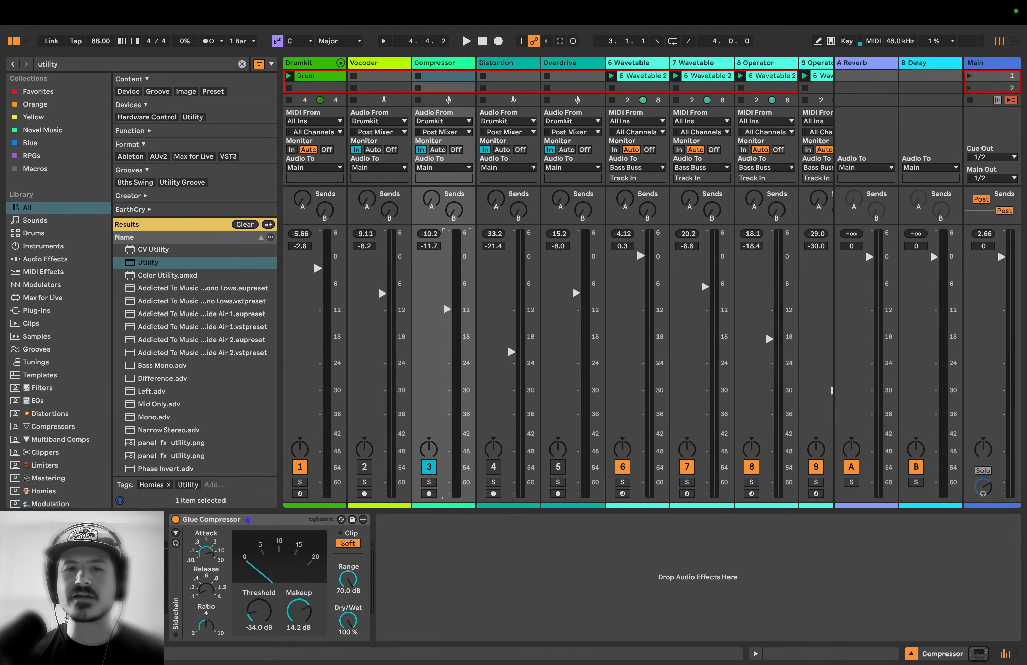
Reactivate the Vocoder track and pull both the Vocoder and Compressor track faders down to -∞ dB.
left_click(363, 466)
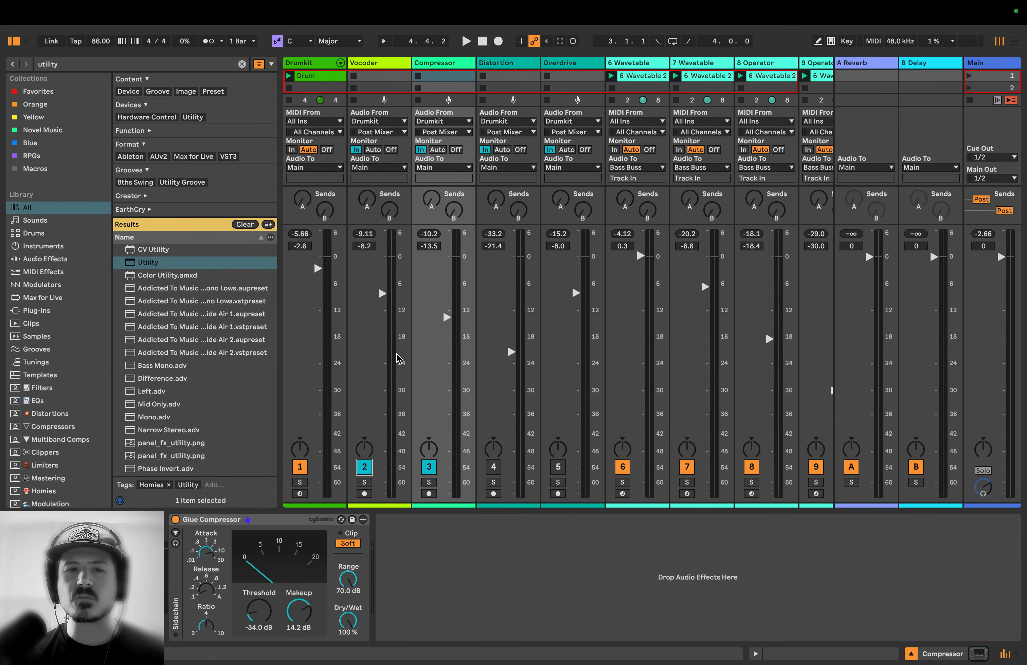
left_click_drag(383, 295, 382, 496)
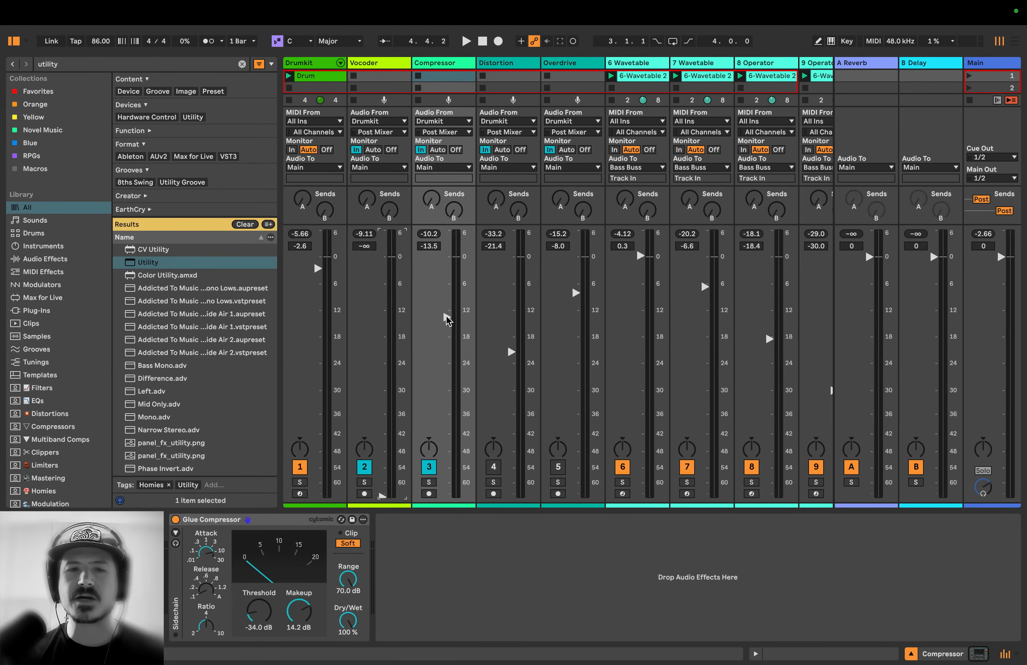
left_click_drag(447, 317, 447, 496)
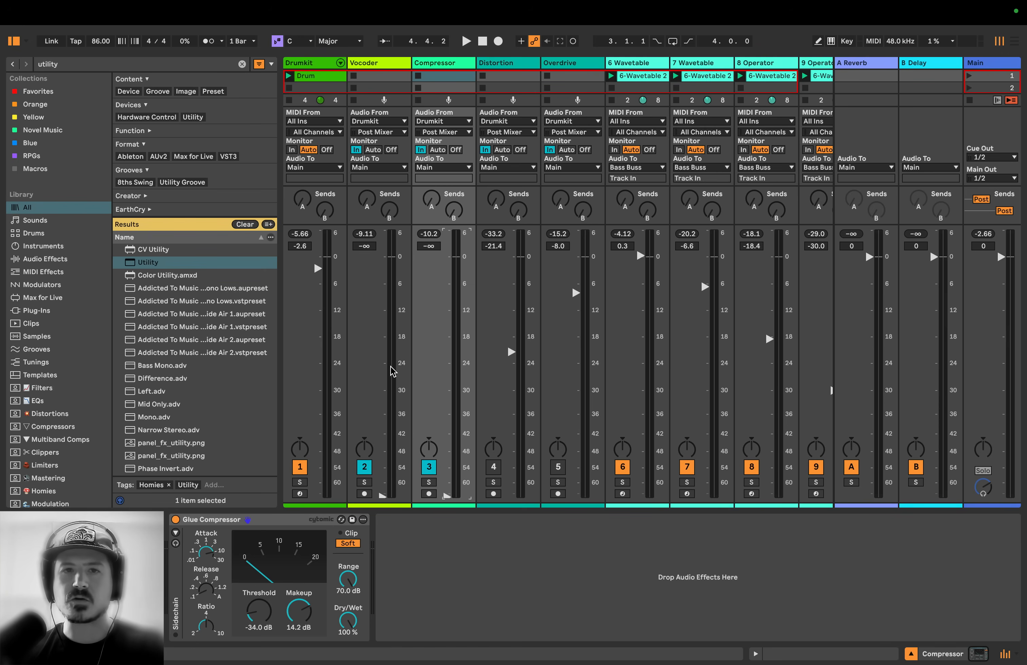
Play the groove and bring the Compressor track's fader up to -12.6 dB.
key("space")
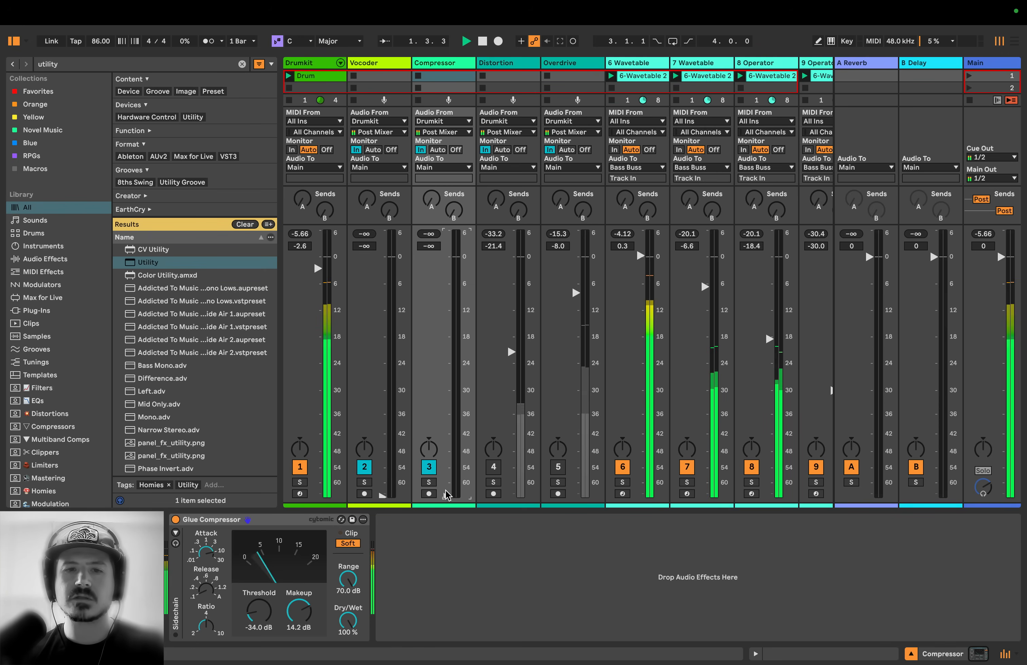
left_click_drag(445, 497, 447, 314)
key("space")
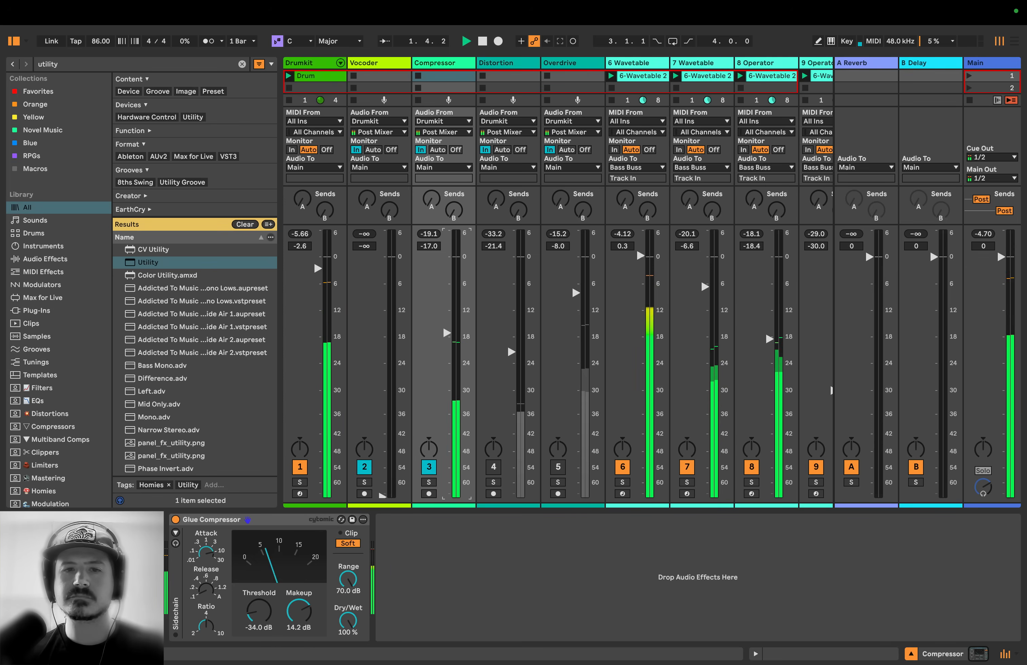
Raise the Vocoder track's fader from silence during playback to blend its noise layer with the compressed drums.
left_click(382, 496)
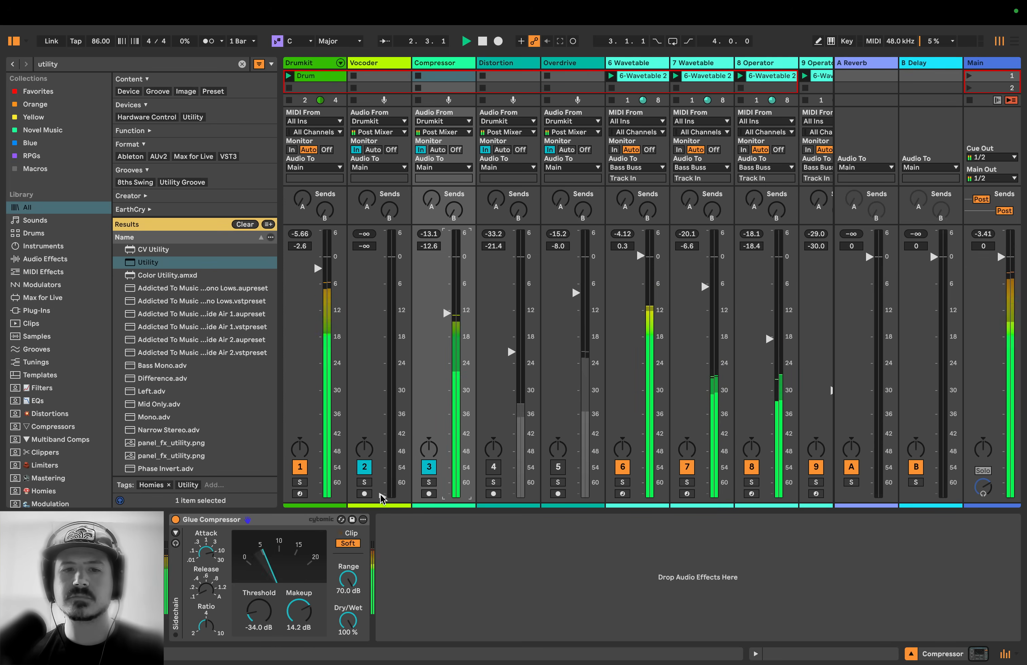
key("space")
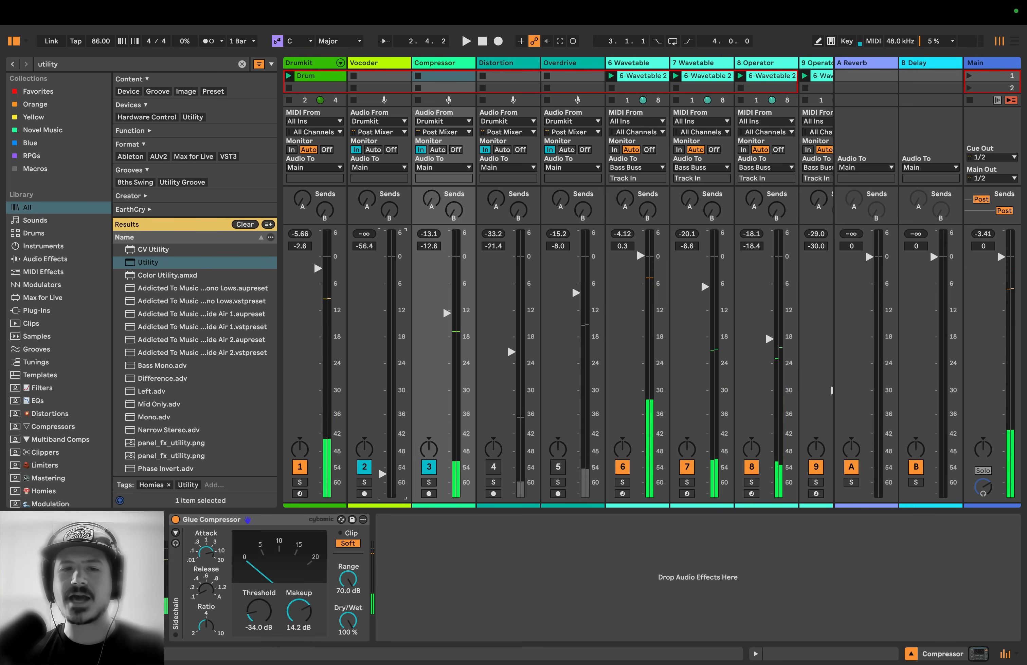
key("space")
left_click_drag(382, 496, 382, 287)
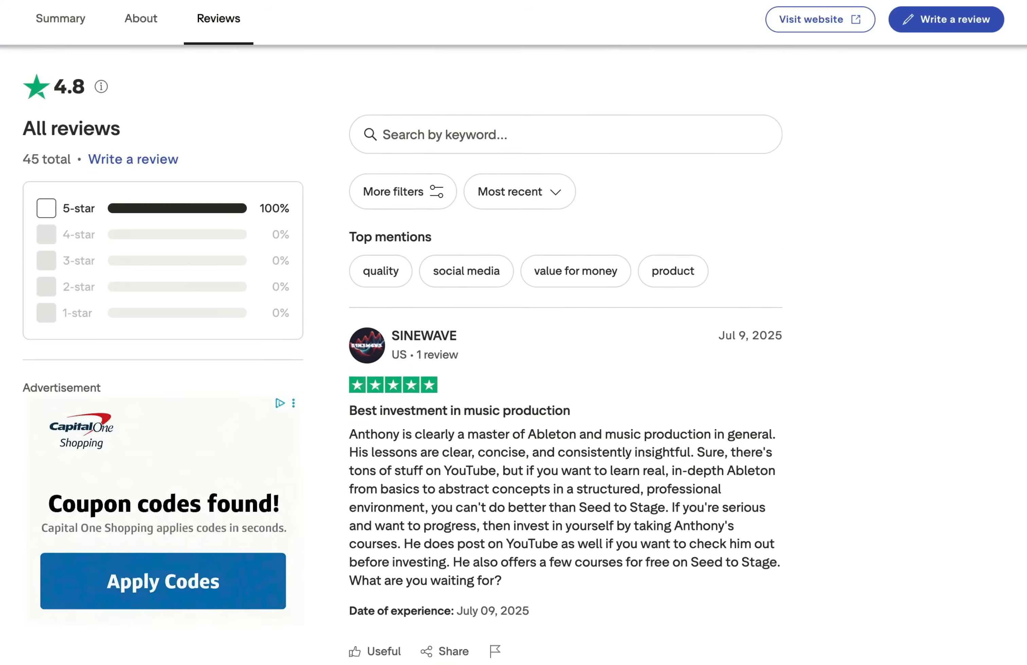
scroll(566, 389, "down", 15)
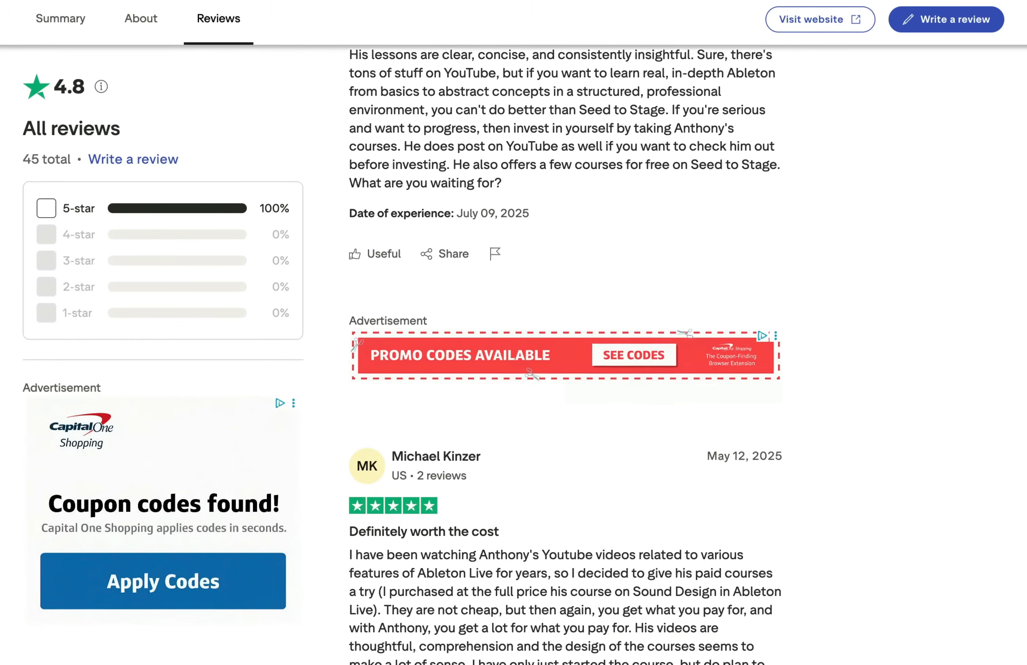
scroll(565, 389, "down", 15)
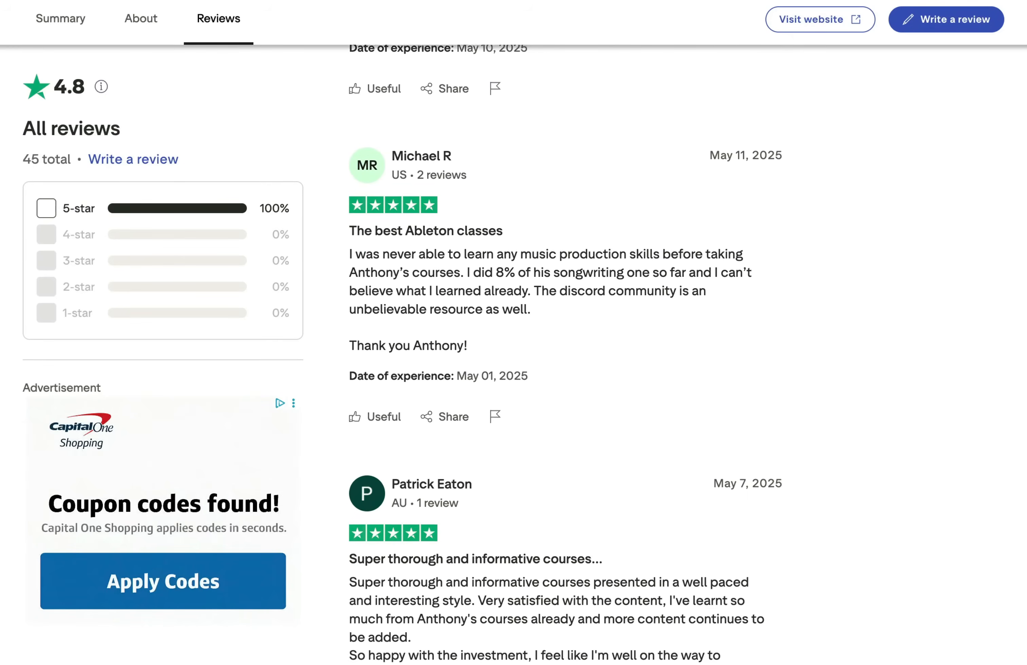
scroll(565, 388, "down", 15)
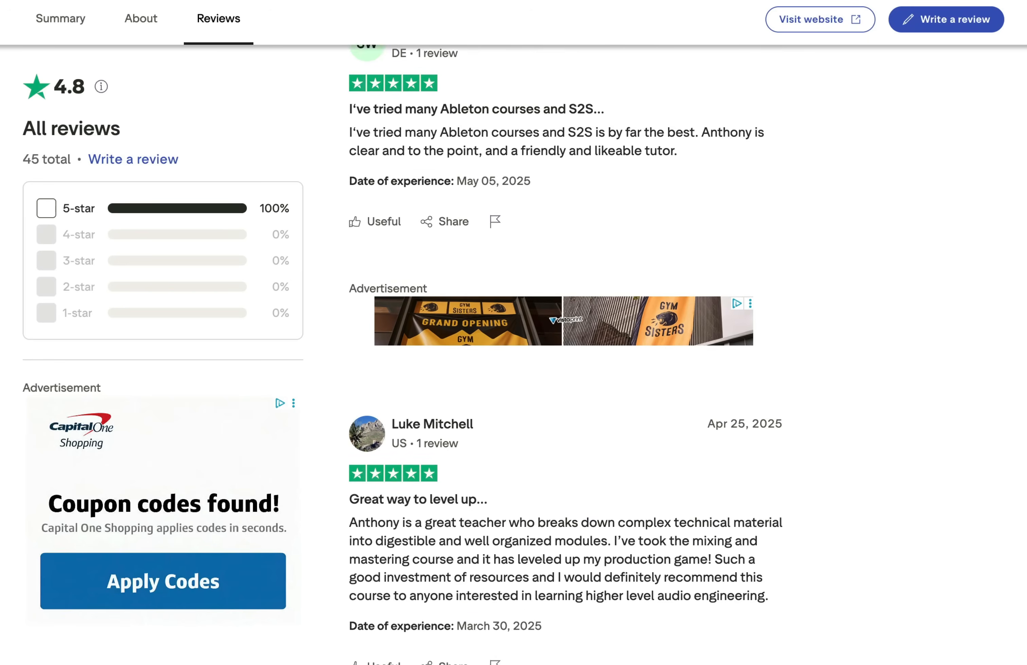
scroll(565, 389, "down", 12)
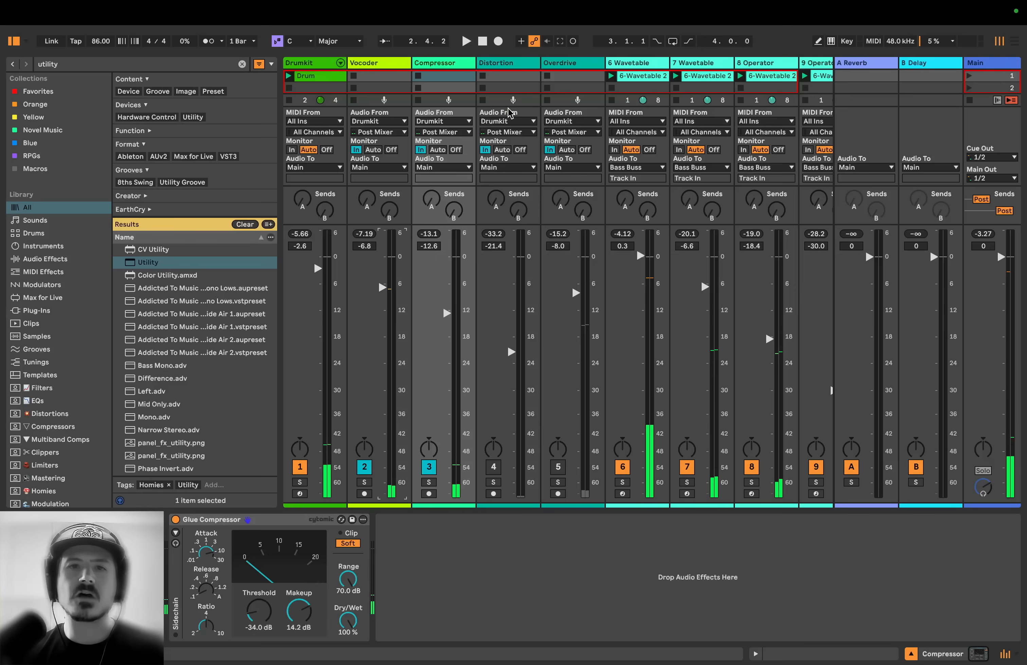
Move the Saturator from the Distortion track to the end of the Drumkit track's device chain and deactivate the Vocoder and Compressor tracks.
left_click(492, 64)
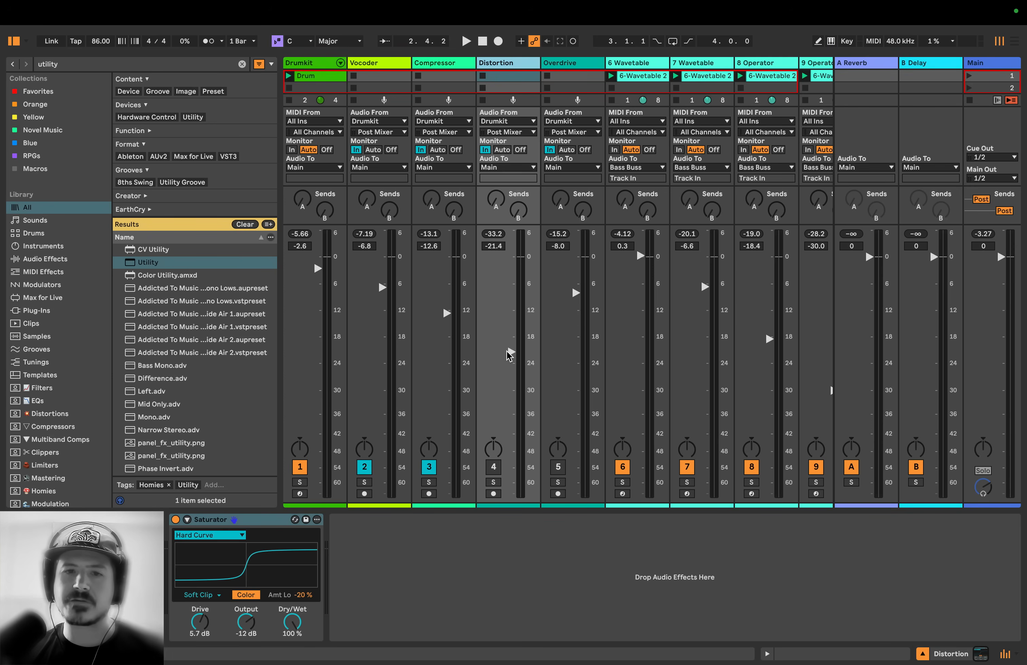
left_click(207, 524)
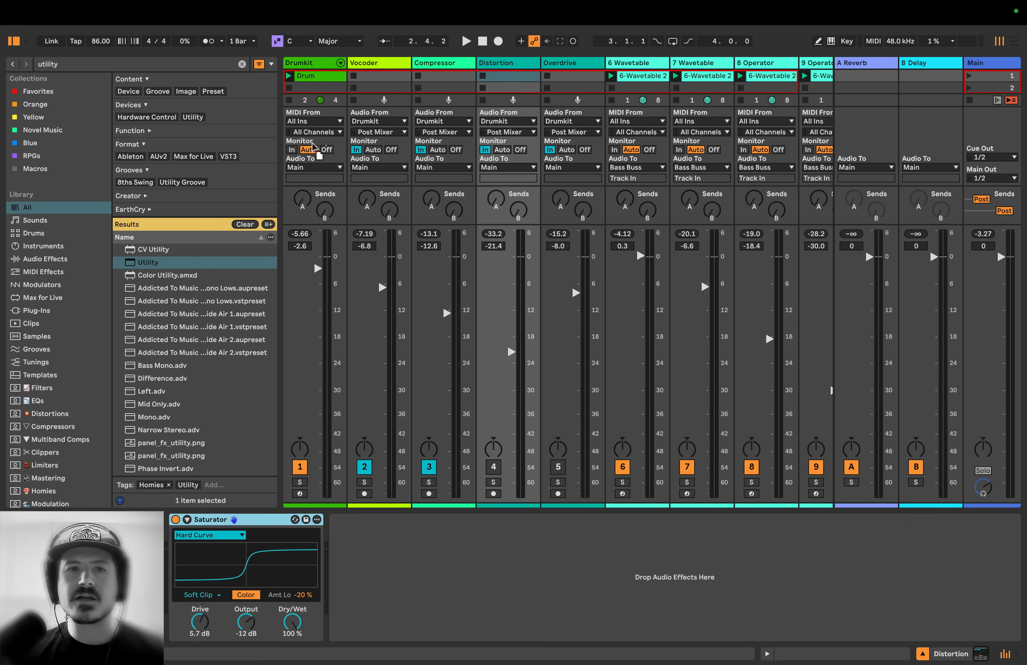
left_click(306, 87)
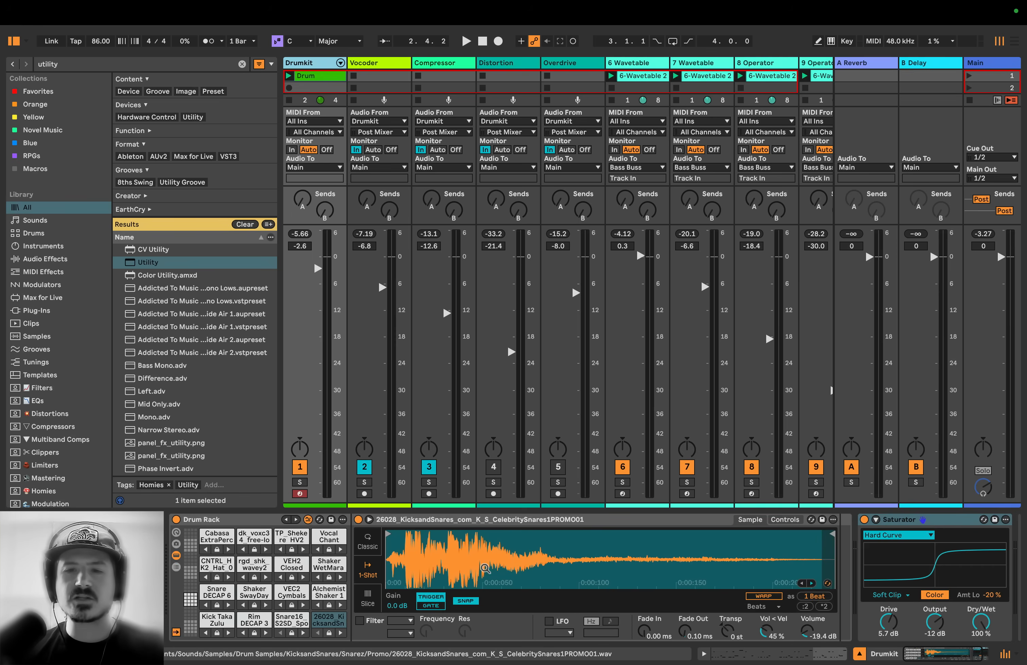
scroll(485, 569, "right", 3)
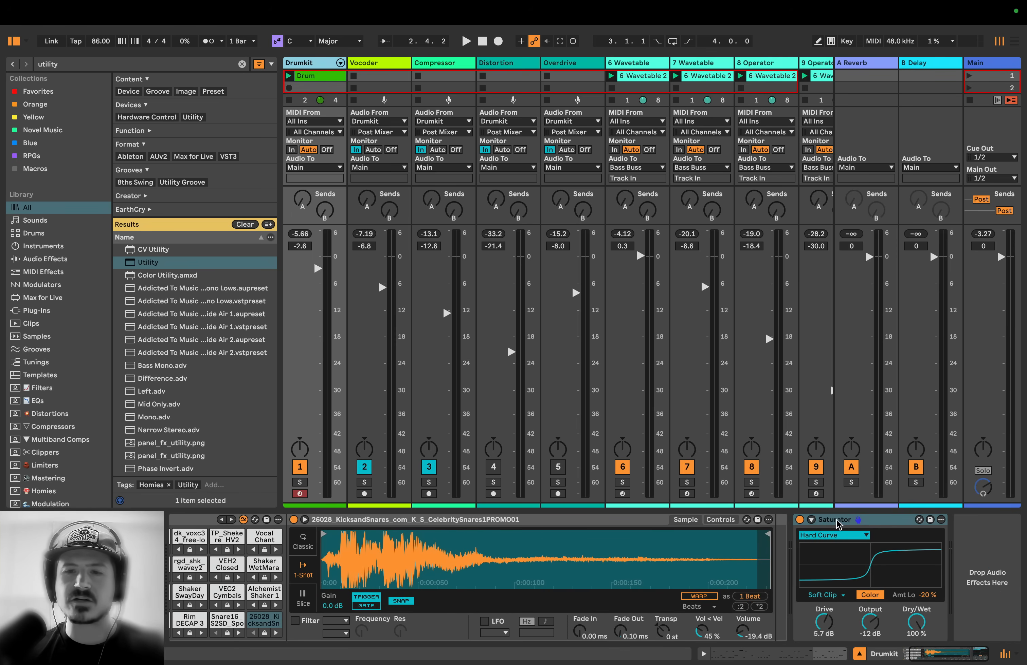
left_click(364, 467)
left_click(429, 466)
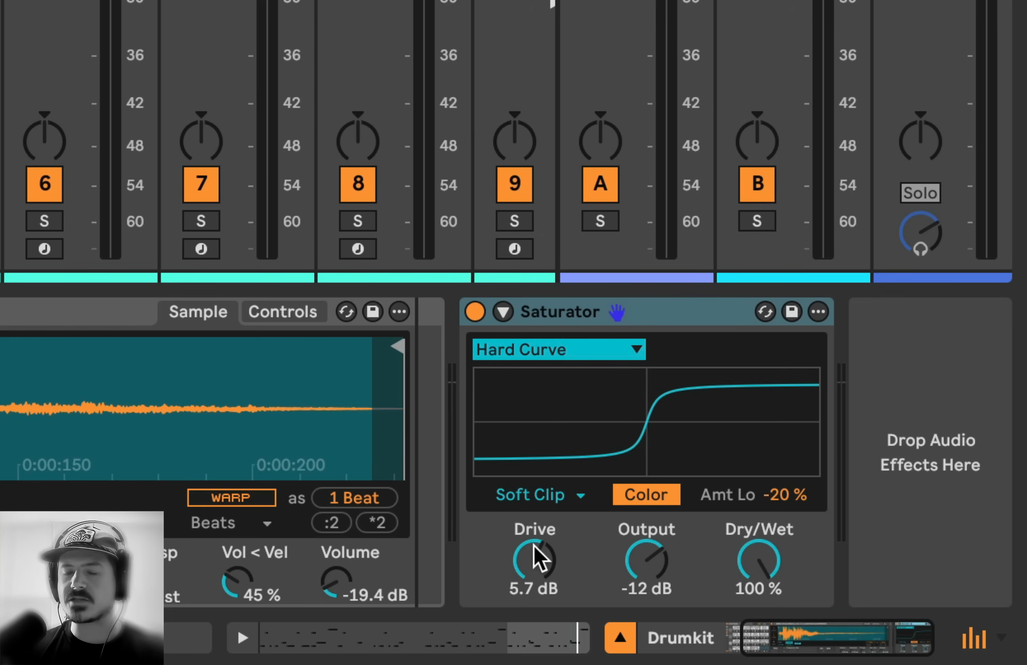
Set the Saturator's Drive to 4.6 dB and its Color Amt Lo to -36 % while the groove plays.
mouse_move(548, 558)
left_mouse_down()
mouse_move(548, 525)
mouse_move(548, 562)
left_mouse_up()
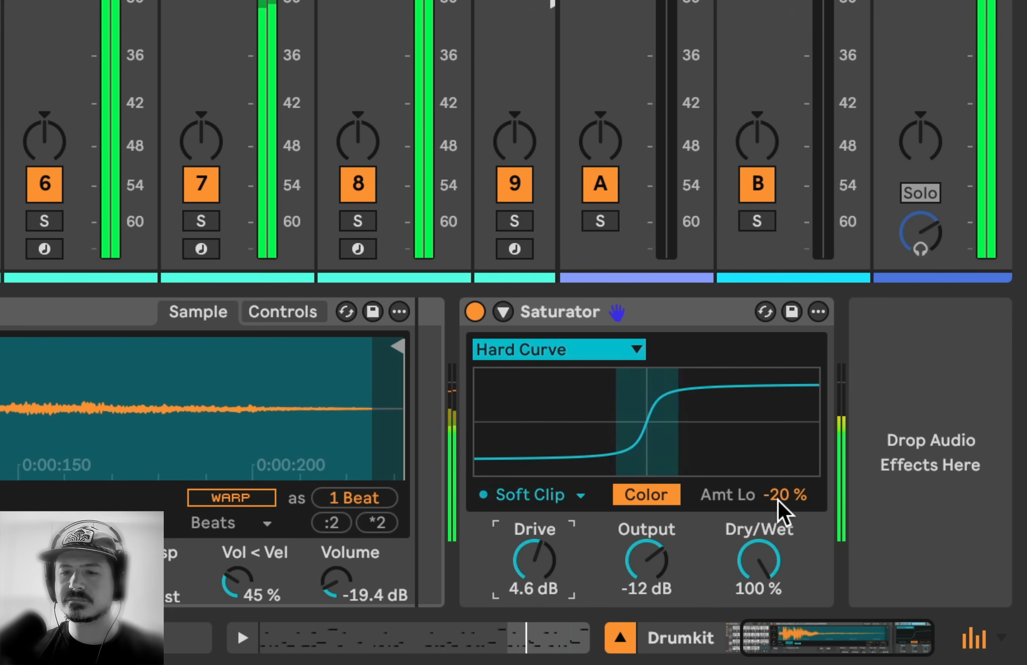
left_click_drag(778, 502, 778, 515)
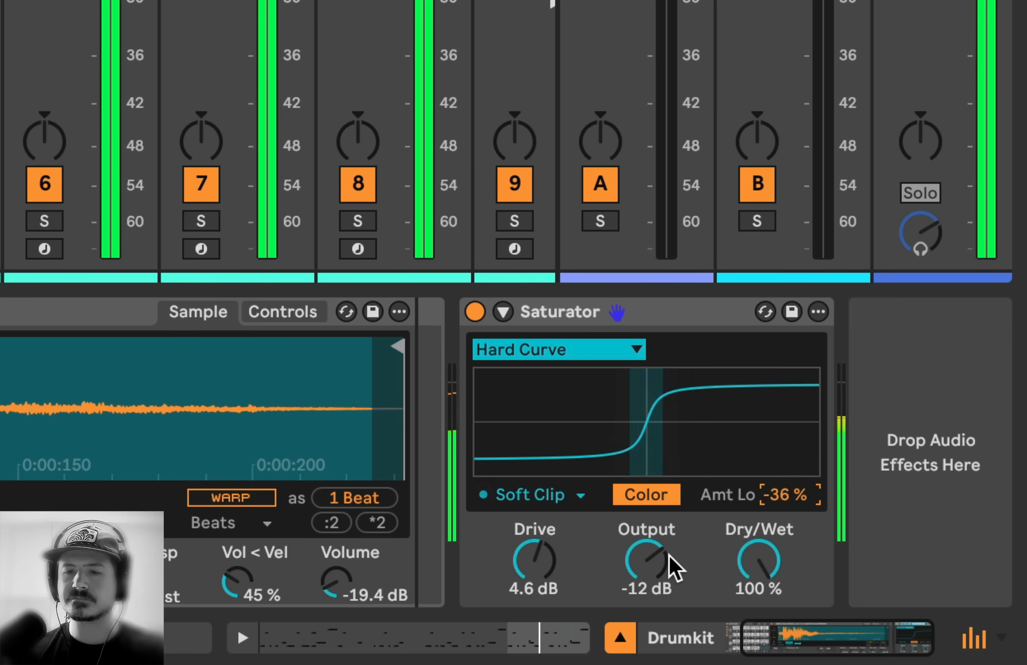
Try Hard Clip on the Saturator and switch the clipping mode back to Soft Clip.
left_click(577, 499)
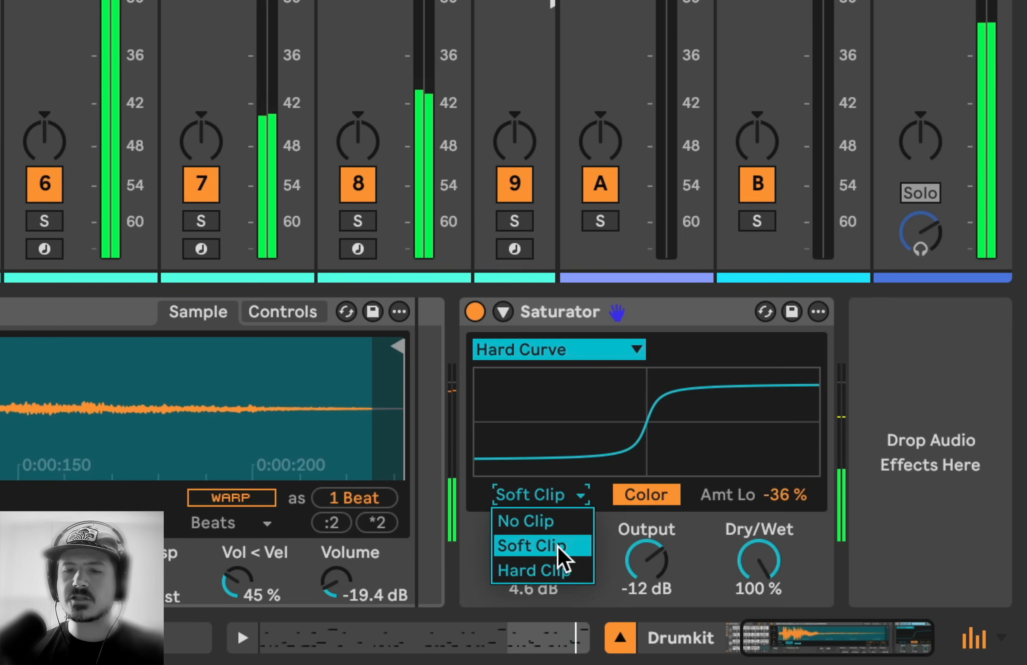
left_click(552, 571)
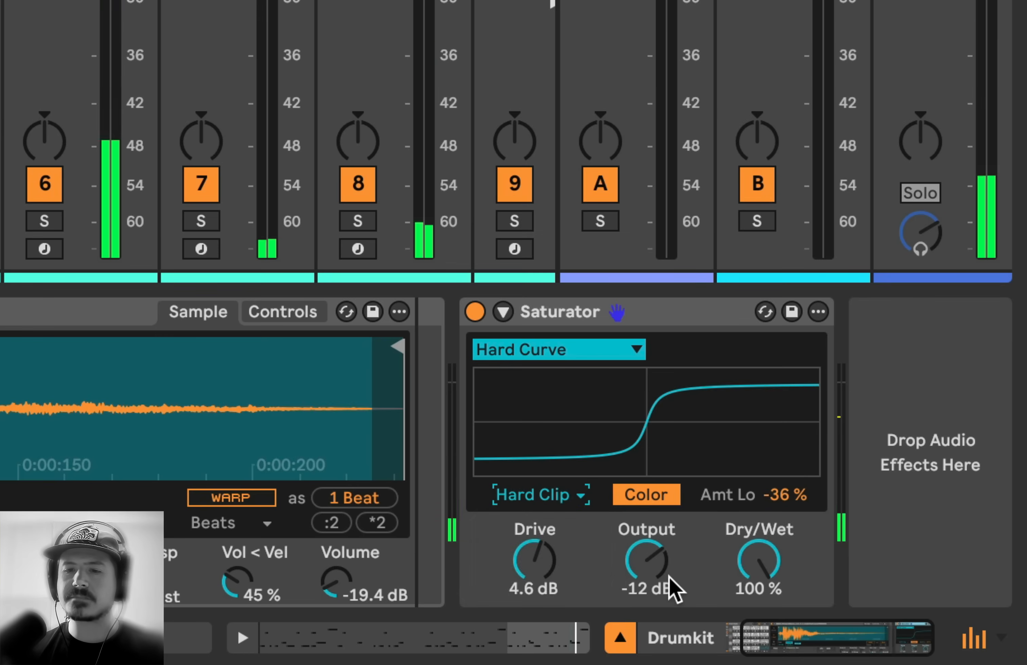
left_click(551, 497)
left_click(545, 543)
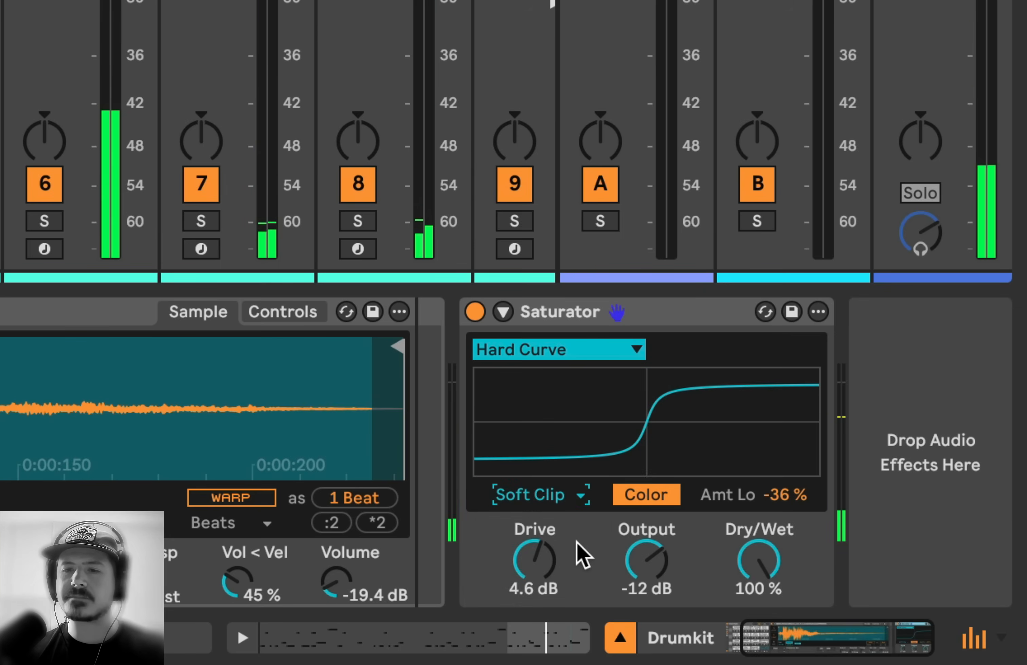
Examine the Saturator's Hi-Quality and Pre-DC Filter options.
right_click(673, 318)
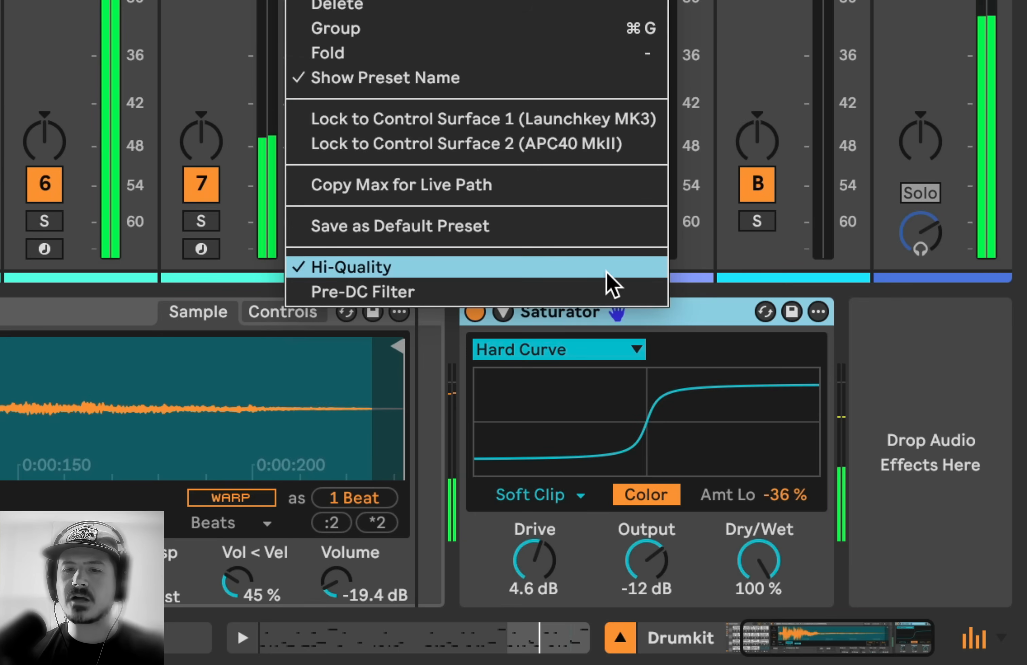
left_click(791, 347)
left_click(875, 387)
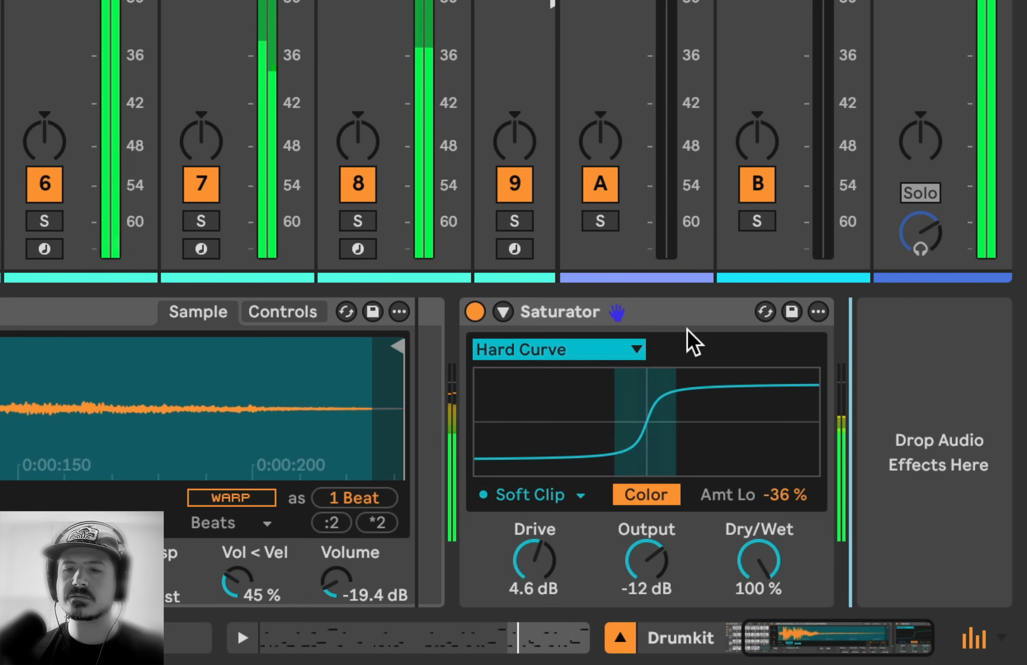
right_click(657, 320)
left_click(577, 293)
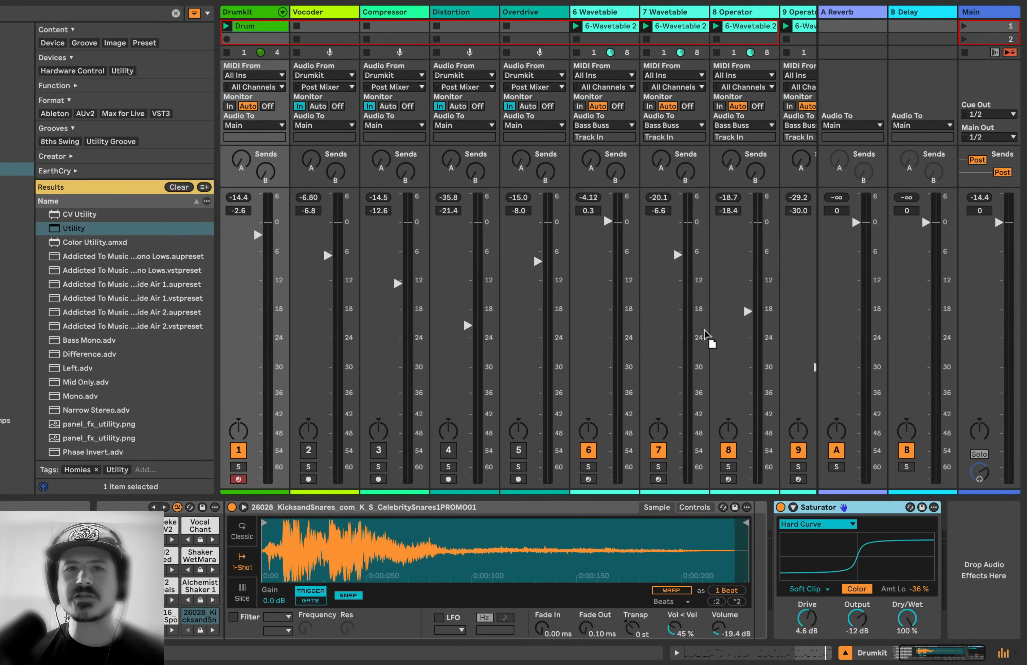
Return the Saturator to the Distortion track and activate that track with its fader pulled down to -∞ dB.
left_click(468, 14)
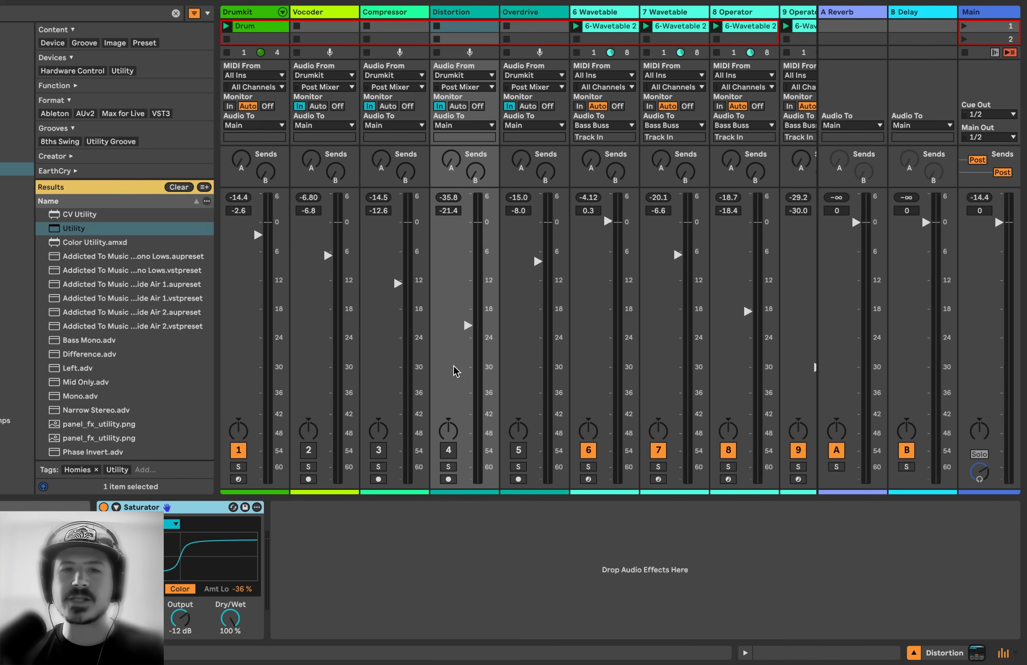
left_click_drag(463, 370, 465, 372)
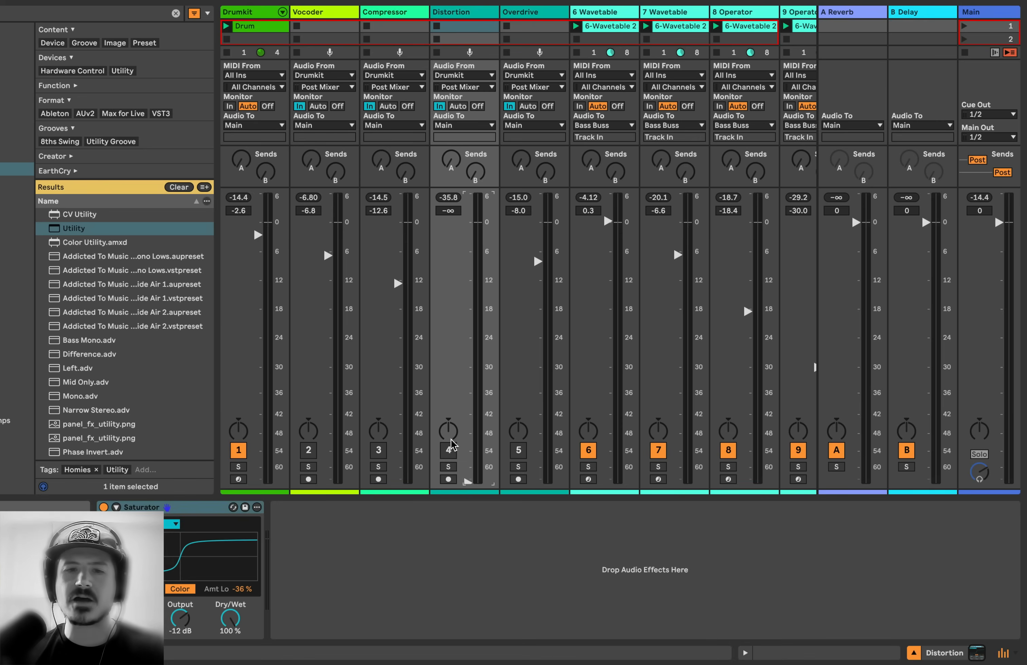
left_click(448, 450)
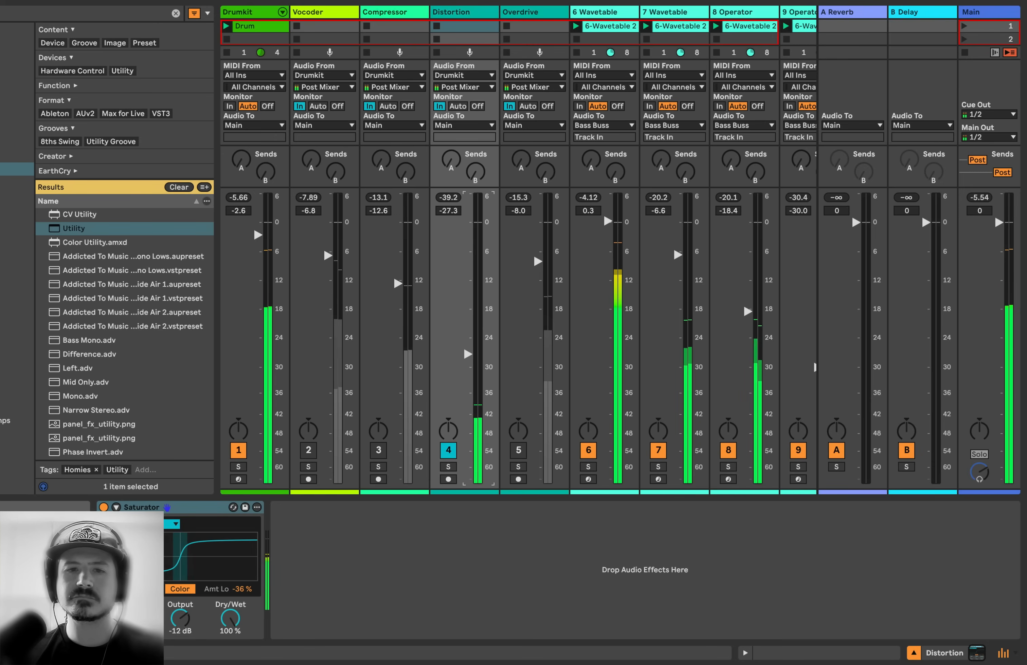
Raise the Distortion track's fader to -11.9 dB alongside the reactivated Vocoder and Compressor tracks, comparing it off and on before stopping playback.
left_click_drag(468, 355, 467, 281)
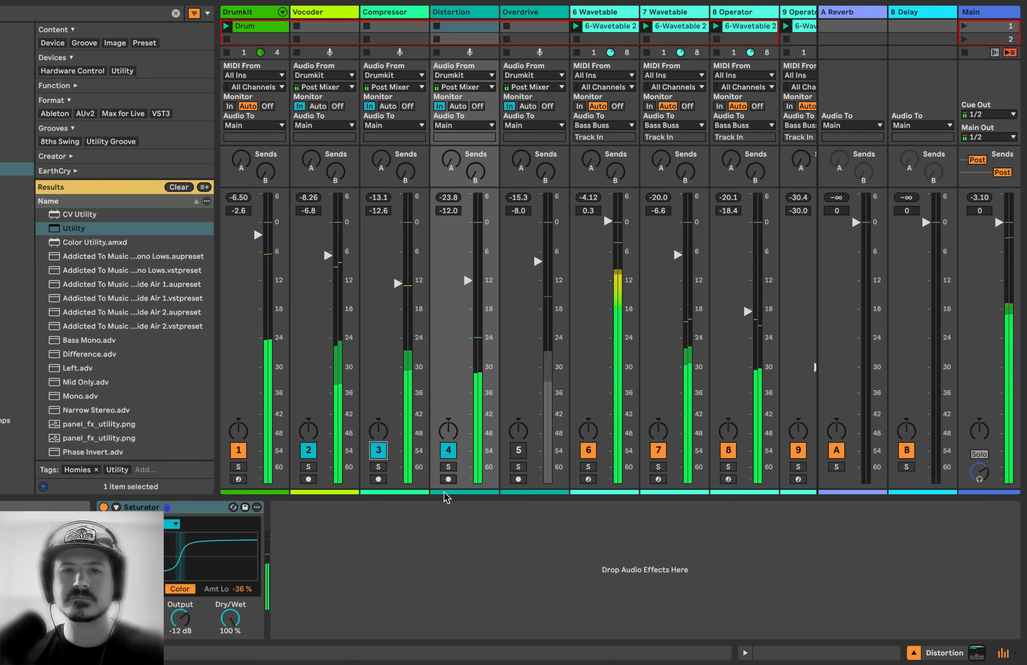
left_click(449, 451)
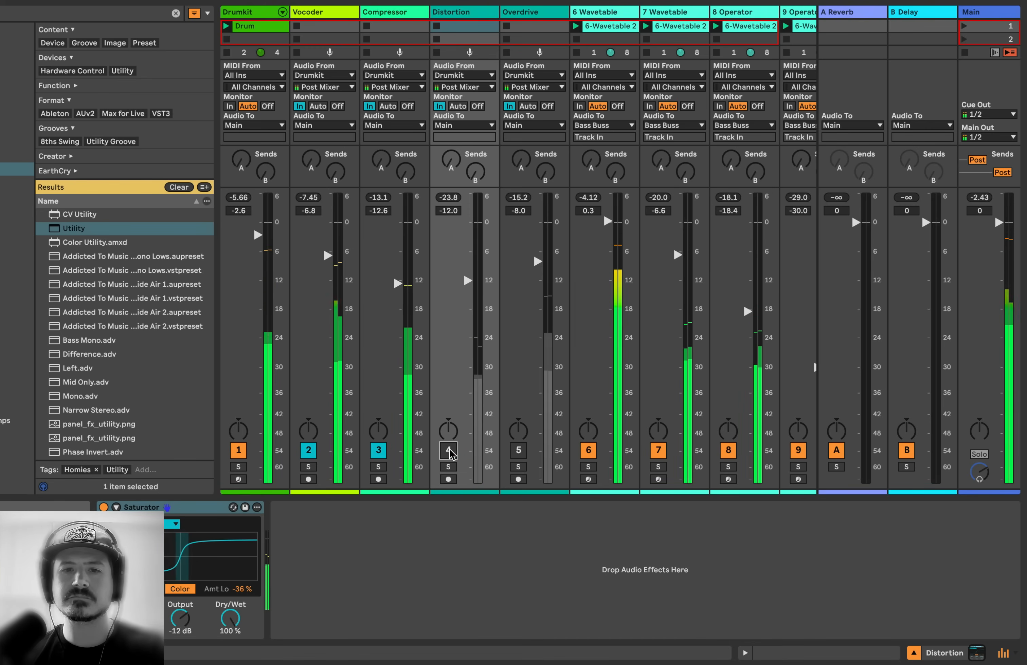
left_click(449, 450)
left_click_drag(468, 281, 467, 280)
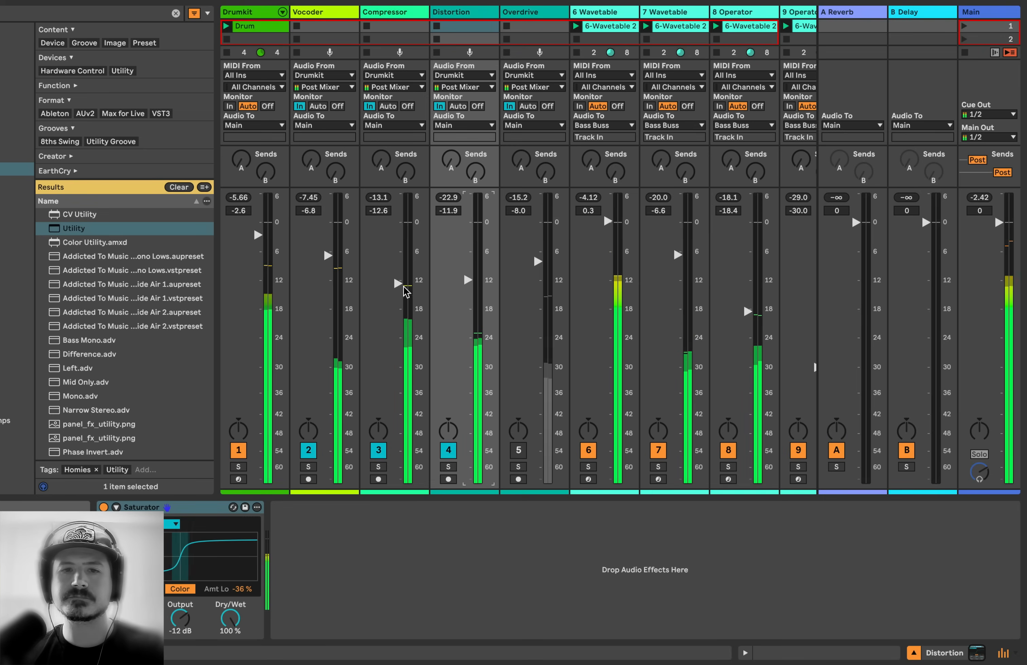
key("space")
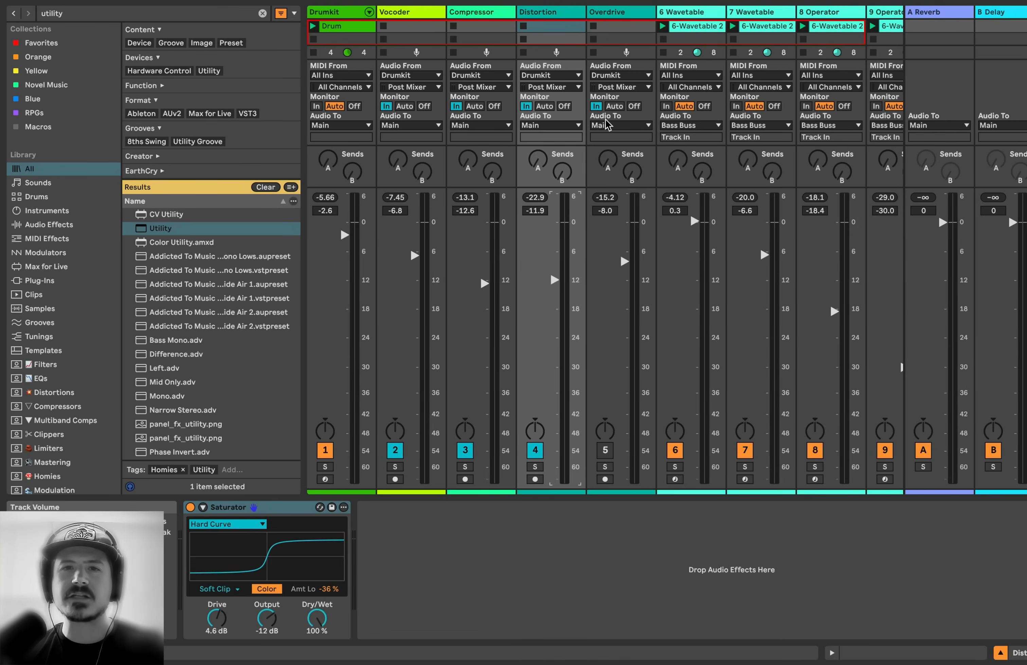
Delete the Overdrive and EQ Eight devices from the Overdrive track.
left_click(614, 12)
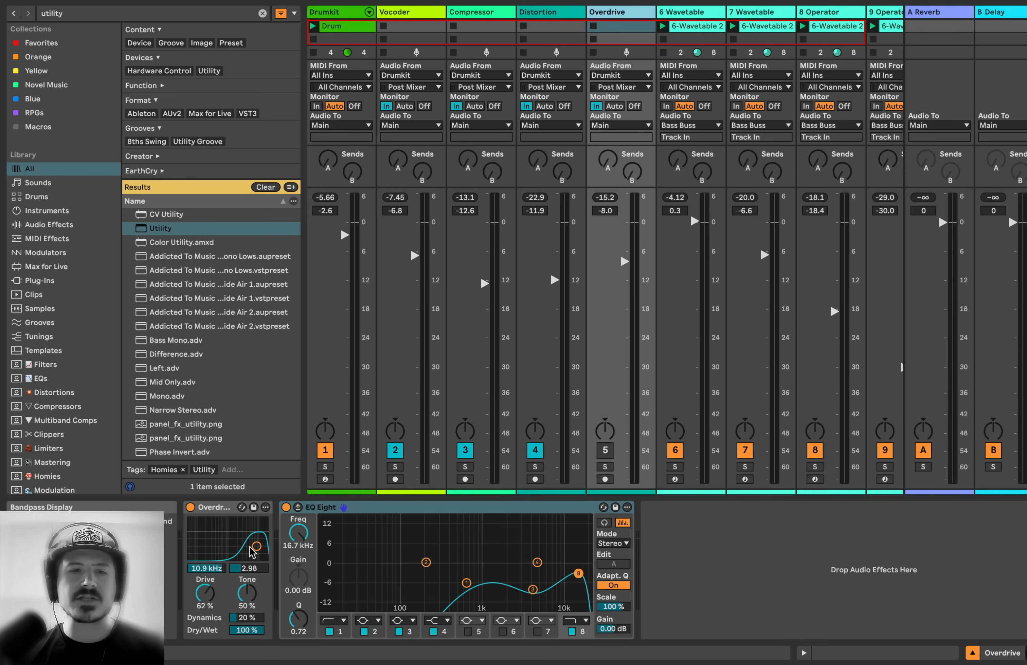
left_click(369, 507)
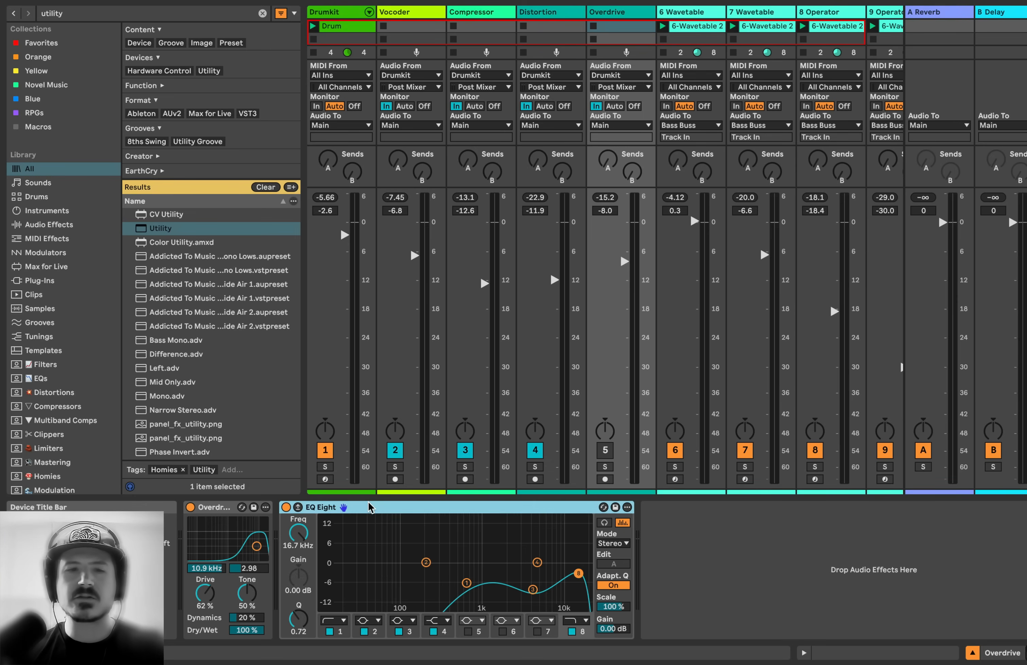
key("Delete")
key("Delete")
Search the browser for "overdri" and load the stock Overdrive effect onto the Overdrive track.
left_click(115, 13)
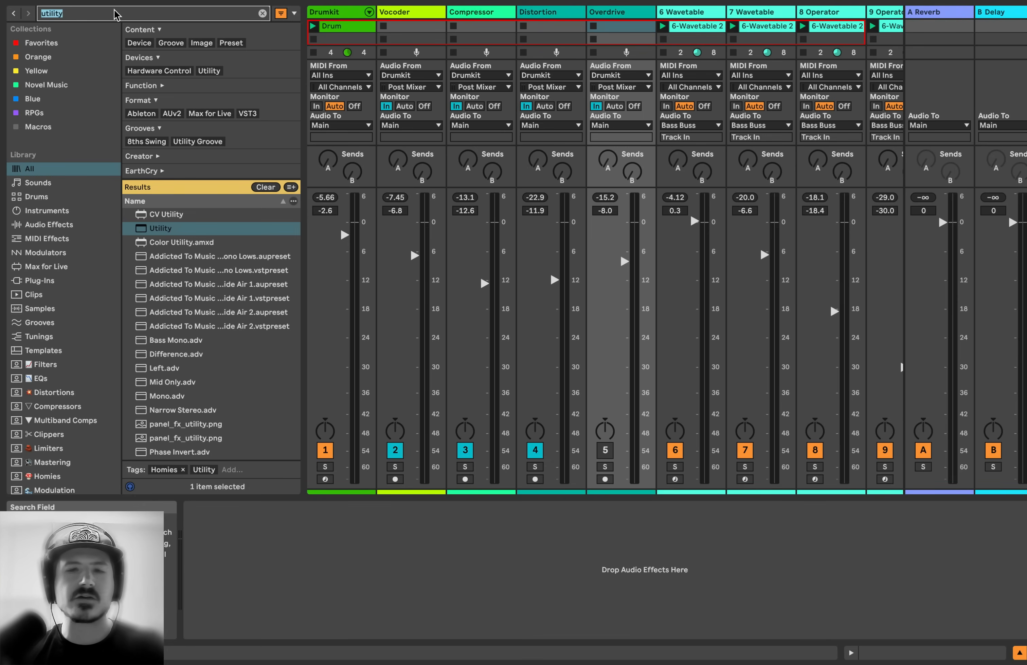
type("overdri")
key("Down")
key("Return")
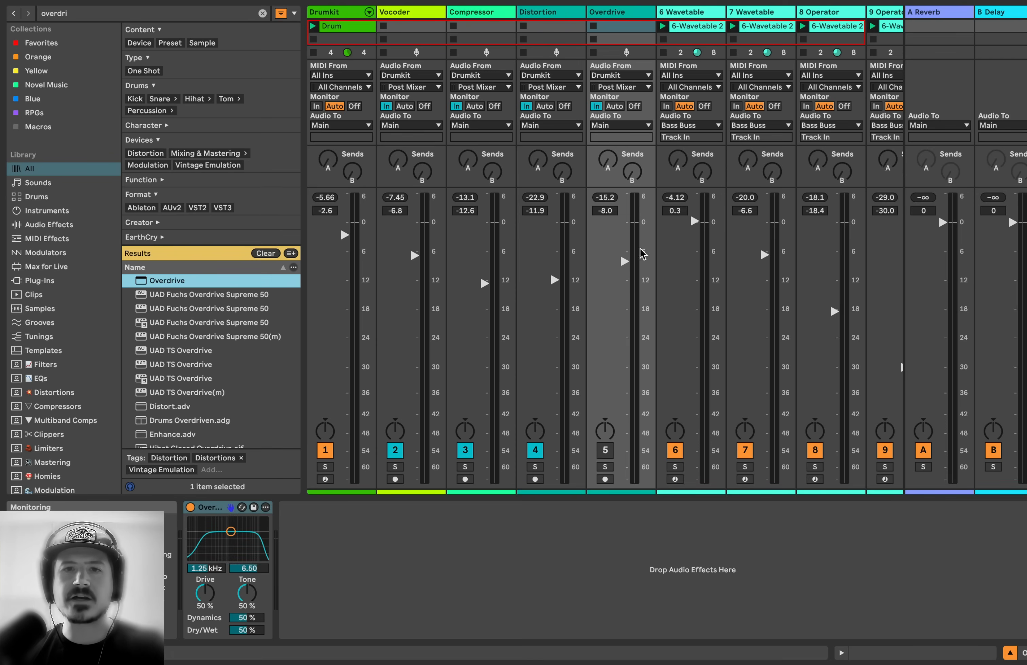
Activate the Overdrive track and switch off the Distortion, Compressor and Vocoder tracks.
left_click(604, 450)
left_click(532, 451)
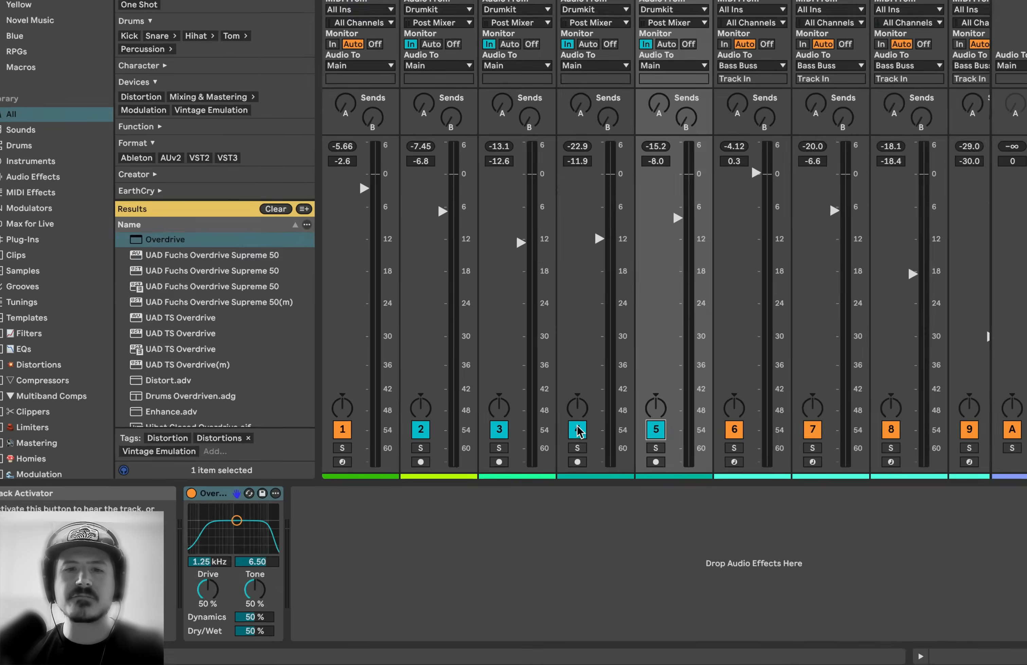
left_click(469, 451)
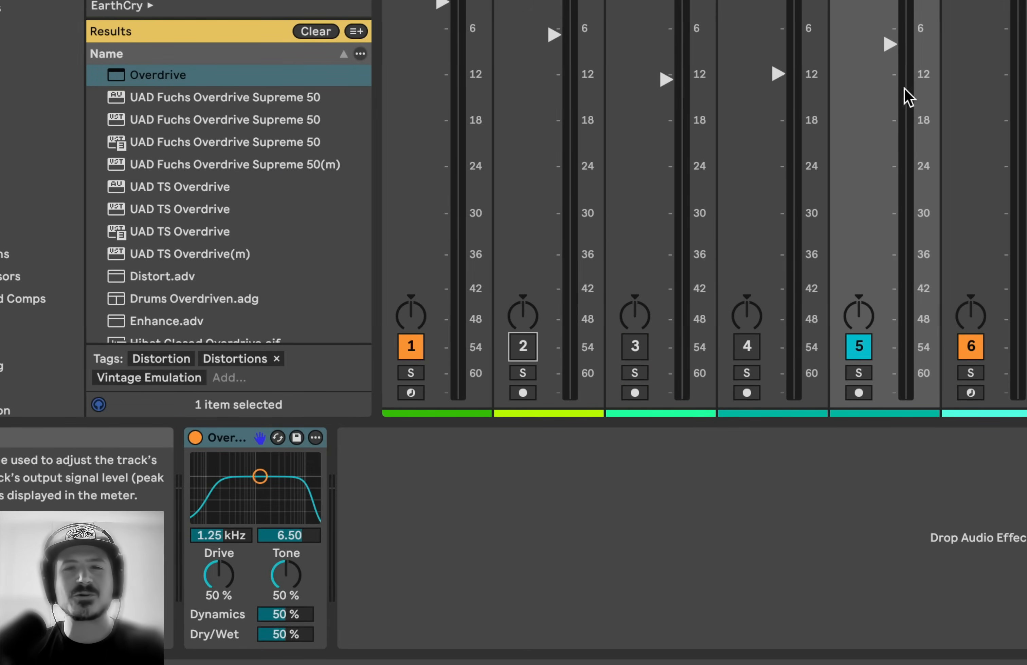
Raise the Overdrive track's fader to about -5 dB.
left_click_drag(904, 89, 904, 61)
key("space")
left_click_drag(890, 17, 890, 18)
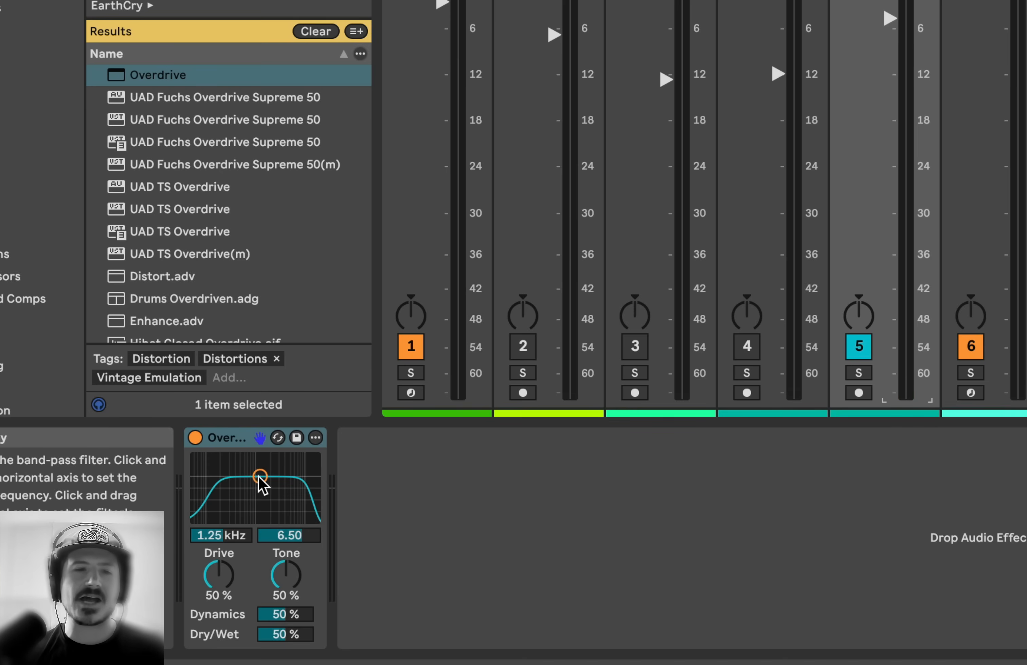
Set the Overdrive's band-pass filter to 6.26 kHz with a width of 2.80 and Drive to 75 %, and audition it with the groove.
left_click_drag(260, 477, 284, 491)
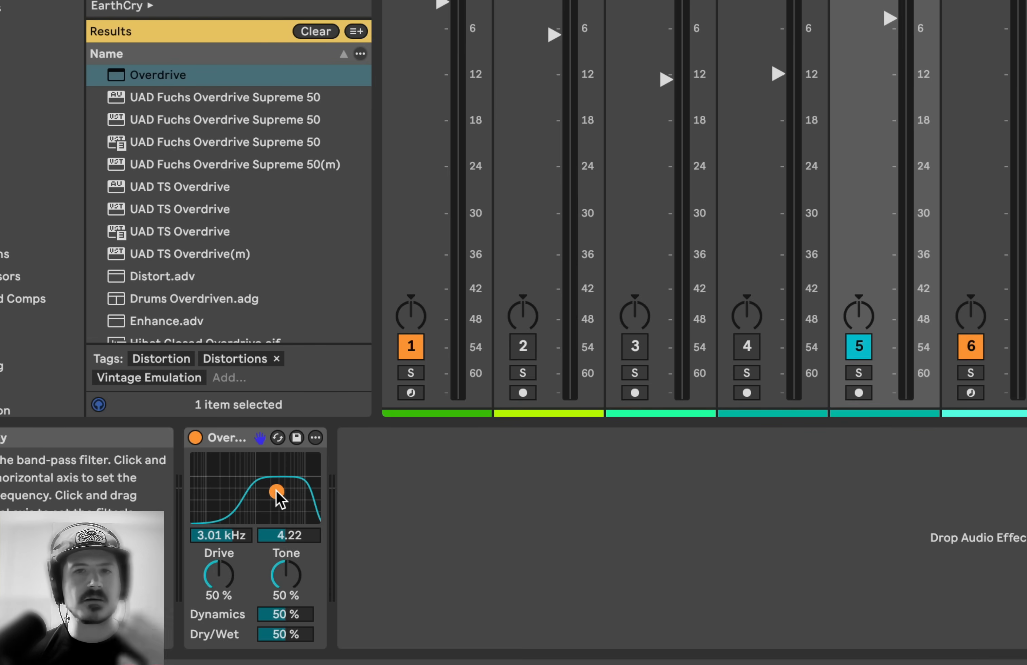
left_click_drag(276, 491, 280, 496)
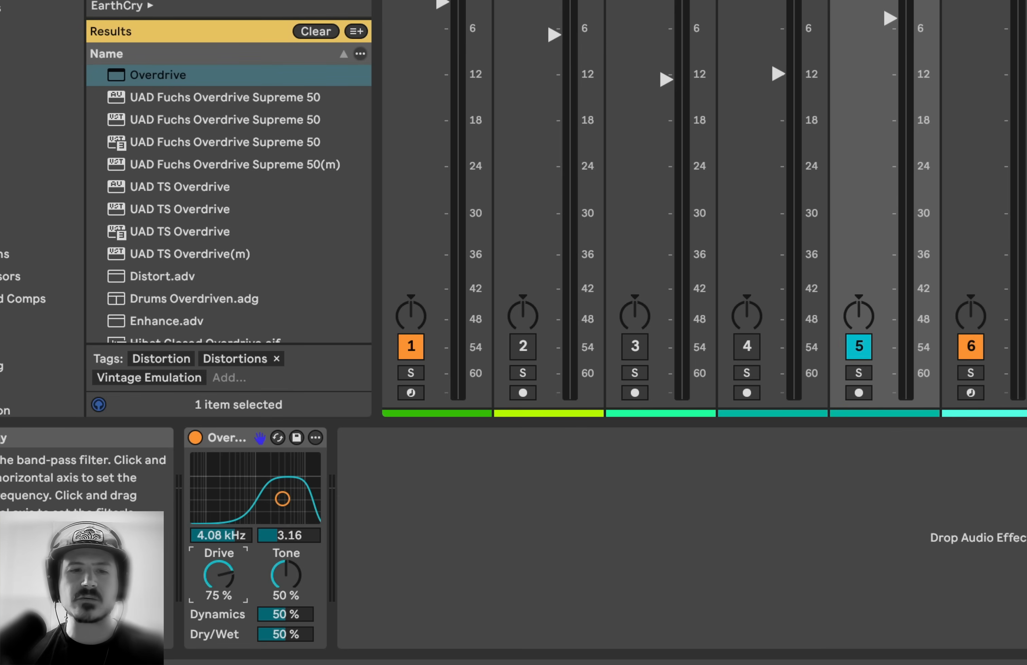
mouse_move(282, 499)
left_mouse_down()
mouse_move(283, 515)
mouse_move(291, 503)
left_mouse_up()
key("space")
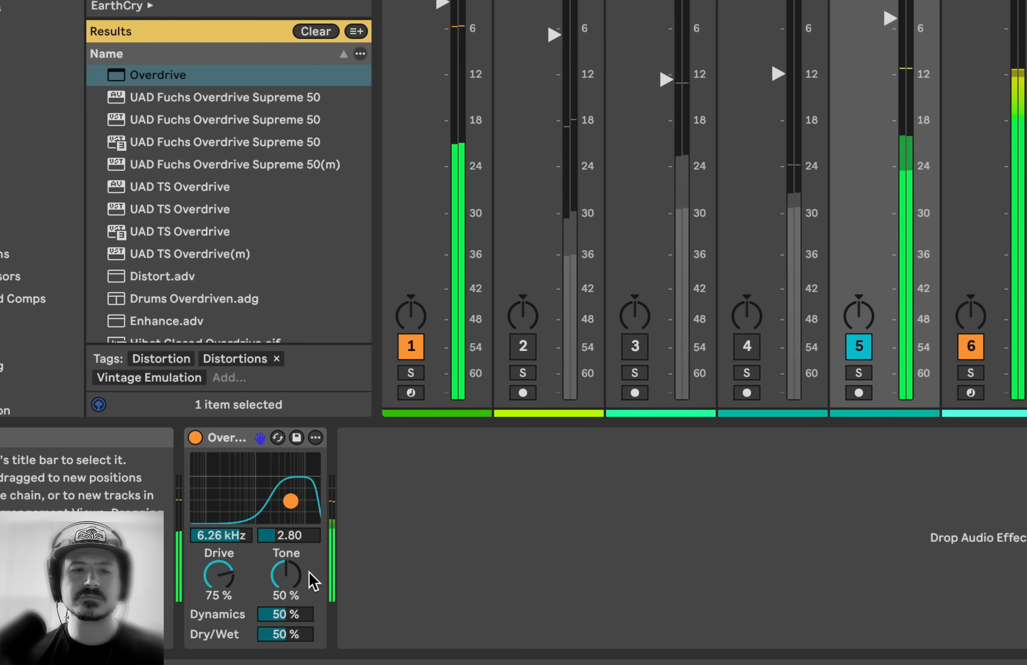
key("space")
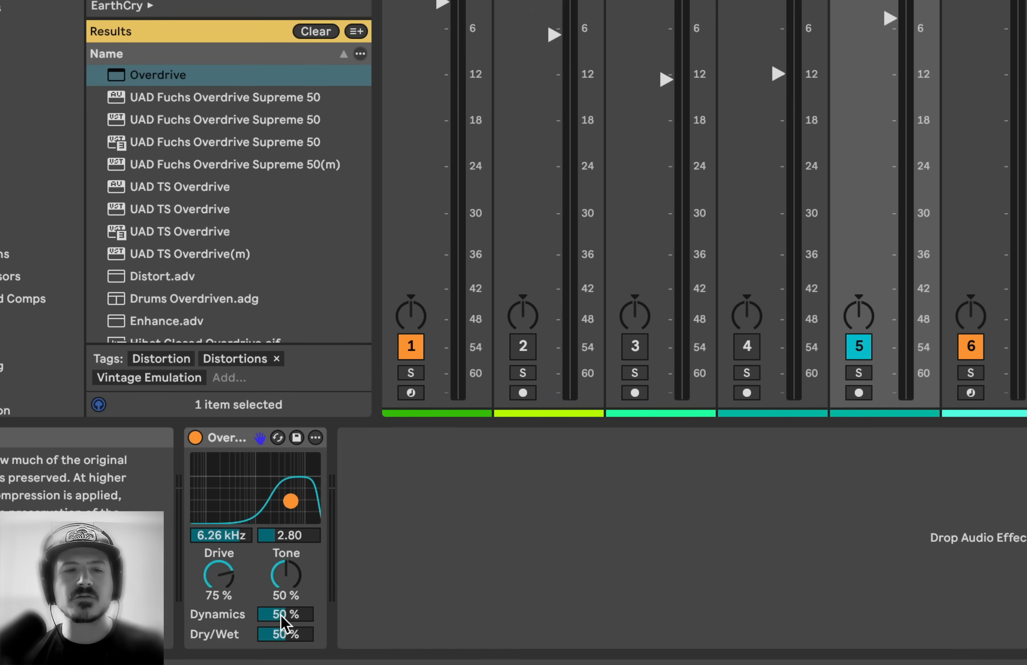
Set the Overdrive's Dynamics to 21 % and Dry/Wet to 100 %, and blend its track fader up from silence to about -20 dB during playback.
left_click_drag(284, 610, 284, 592)
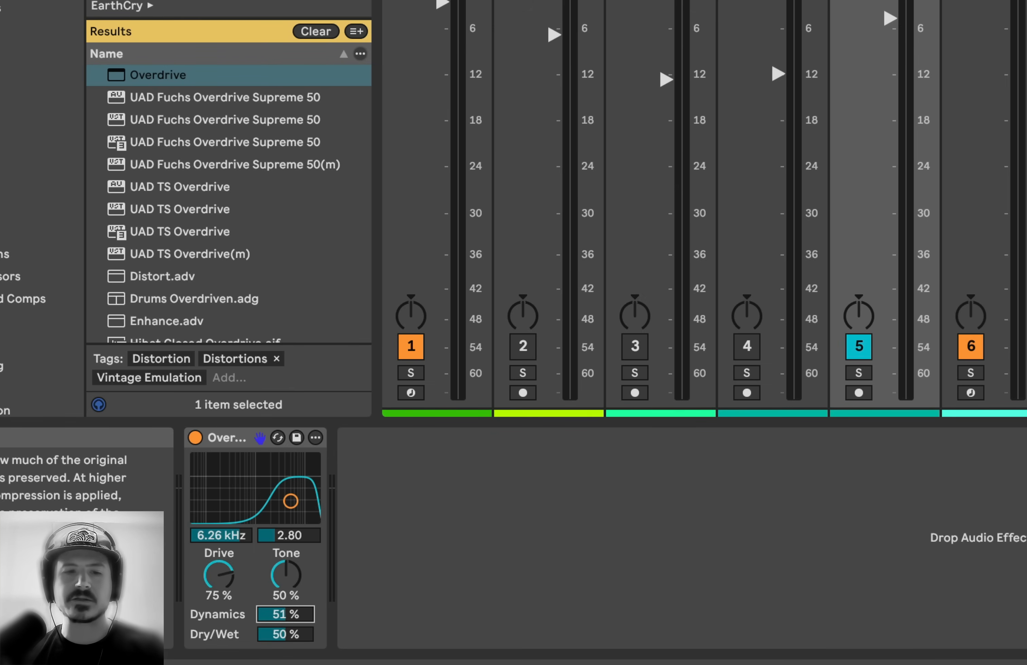
mouse_move(283, 610)
left_mouse_down()
mouse_move(284, 640)
mouse_move(283, 582)
mouse_move(284, 630)
left_mouse_up()
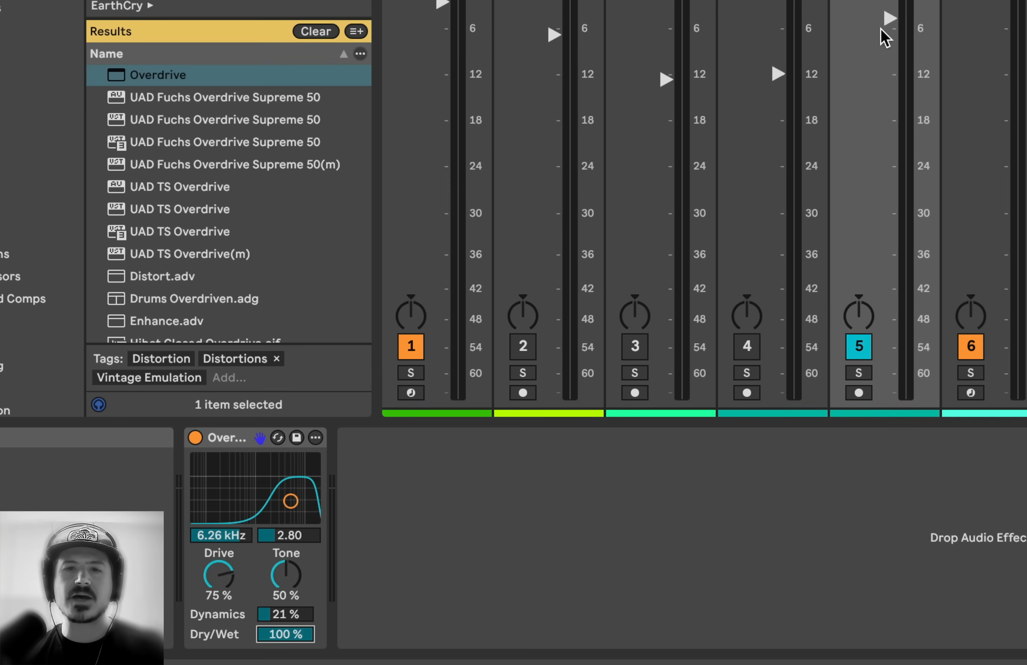
left_click_drag(881, 29, 881, 70)
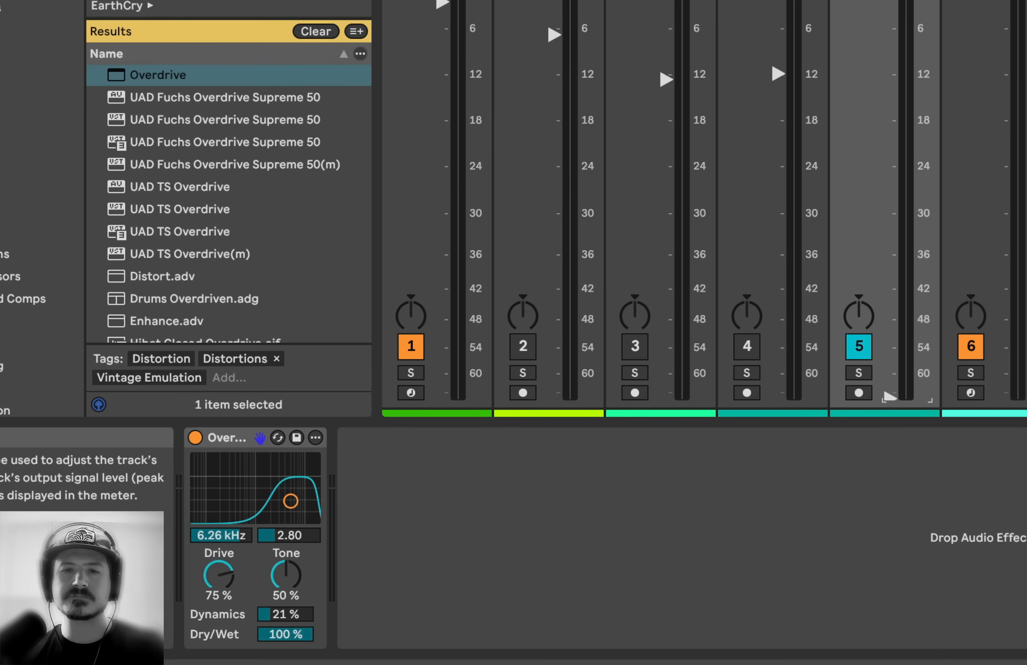
key("space")
left_click_drag(889, 394, 887, 136)
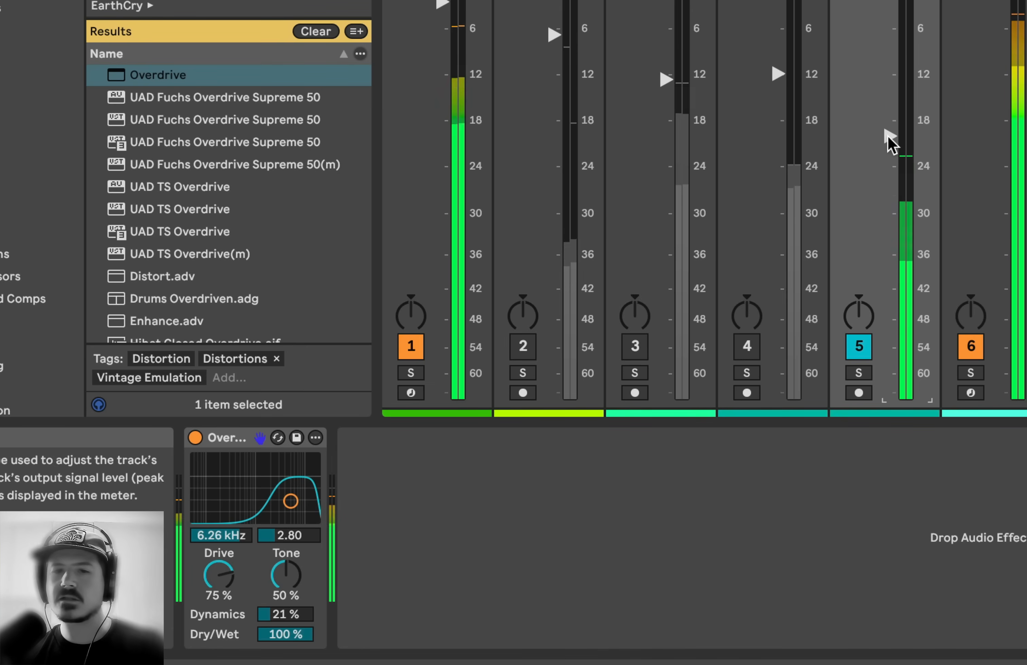
key("space")
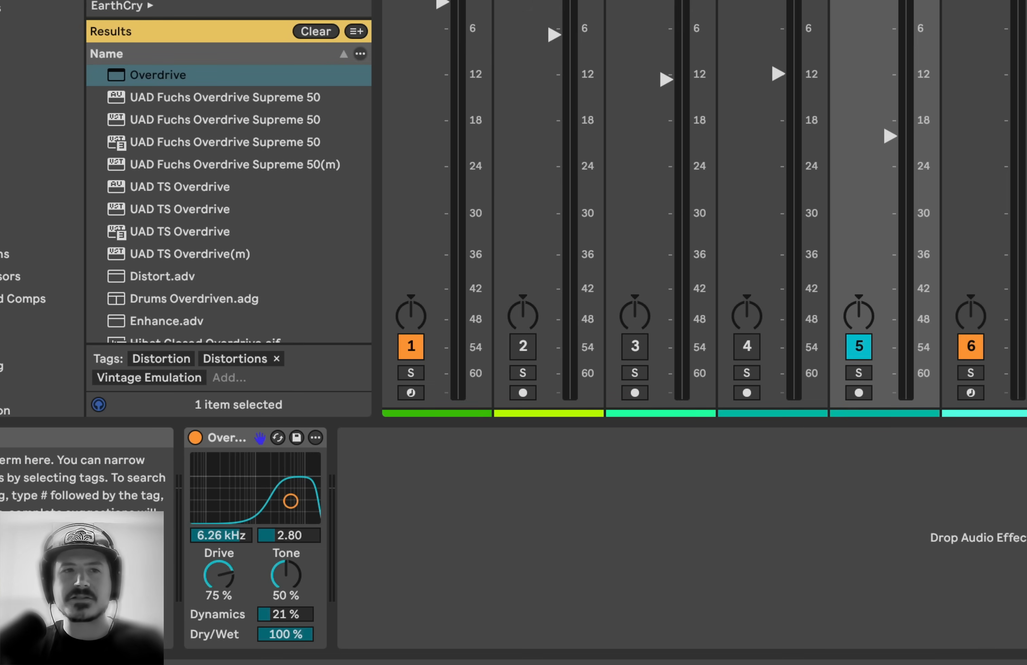
Add EQ Eight after the Overdrive, cutting band 3 by 7.07 dB at 7.11 kHz and boosting band 2 by 3.10 dB at 1.24 kHz.
double_click(147, 58)
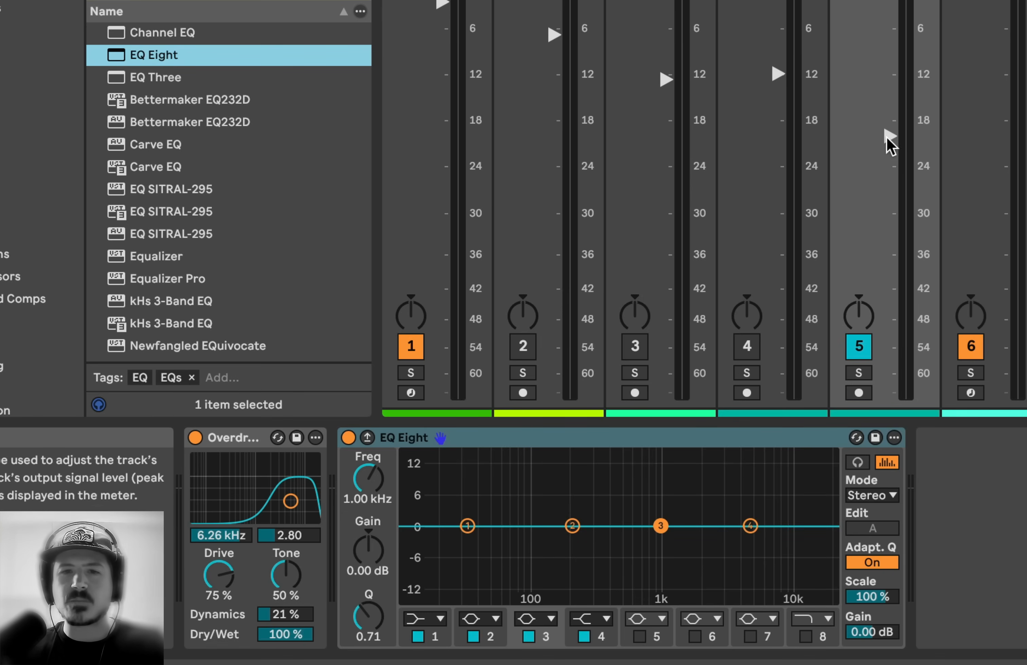
left_click_drag(886, 137, 886, 74)
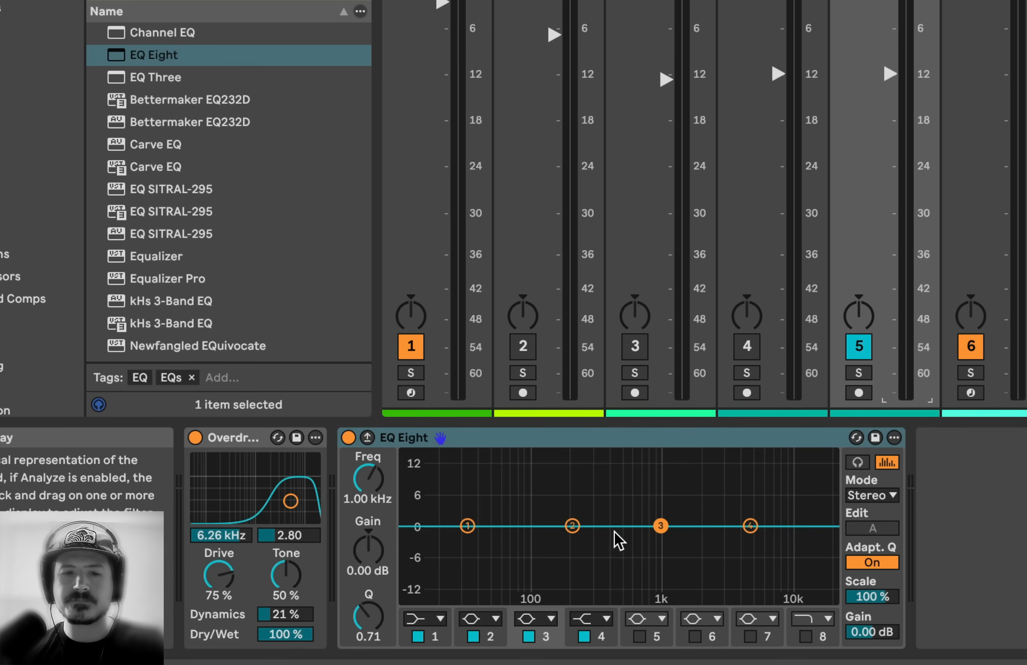
key("space")
left_click_drag(661, 526, 768, 560)
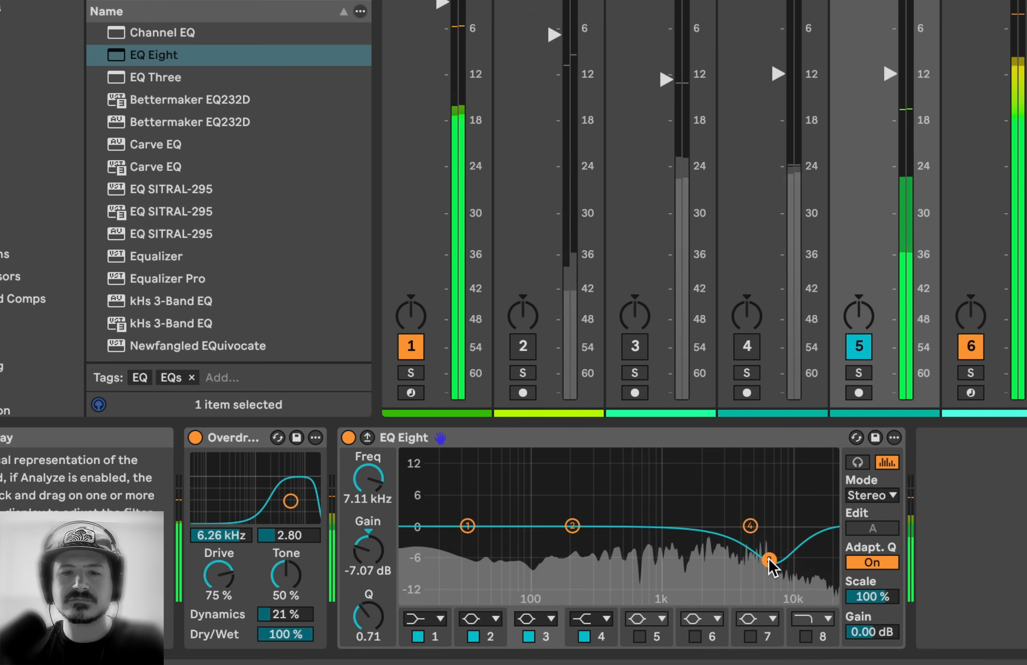
left_click_drag(572, 526, 672, 512)
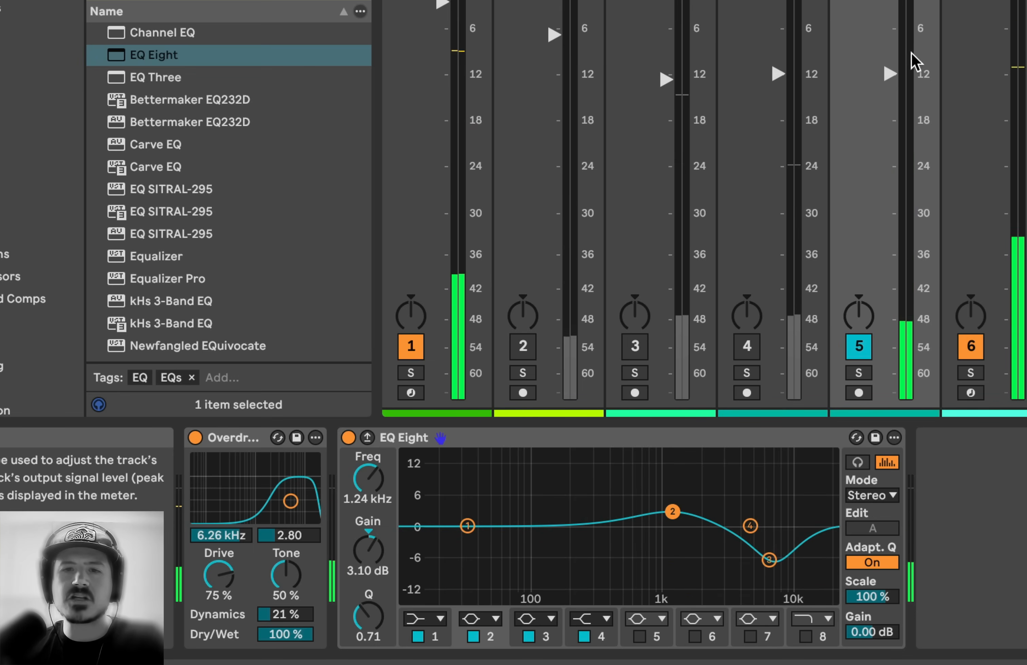
Lower the Overdrive track's fader to -23.3 dB and reactivate the Vocoder, Compressor and Distortion tracks, auditioning the full blend.
left_click_drag(890, 73, 889, 162)
key("space")
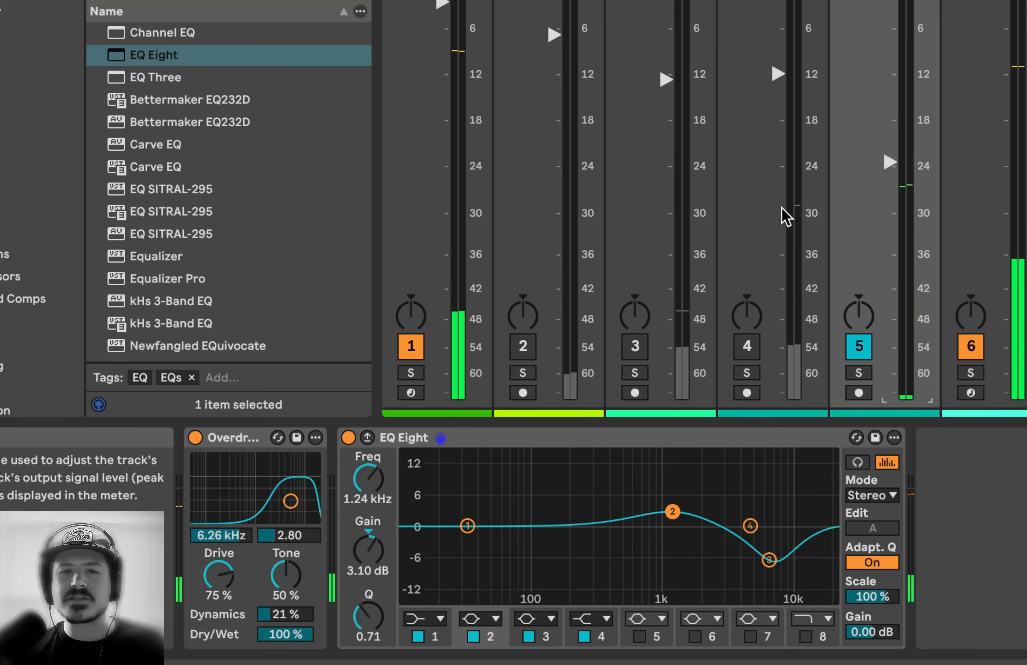
left_click(522, 346)
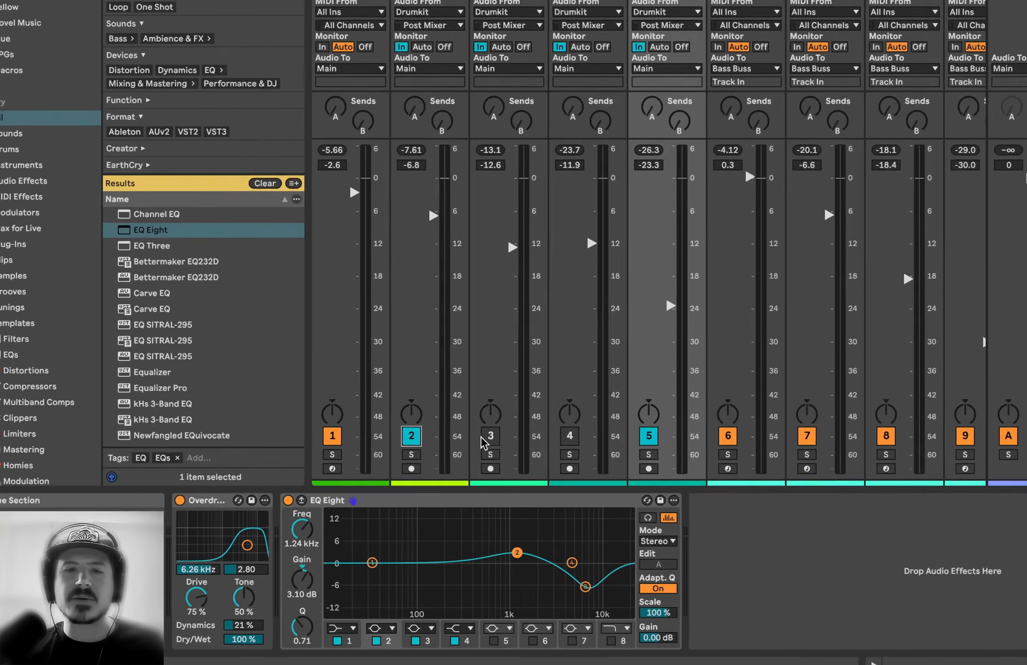
left_click(491, 435)
left_click(569, 436)
key("space")
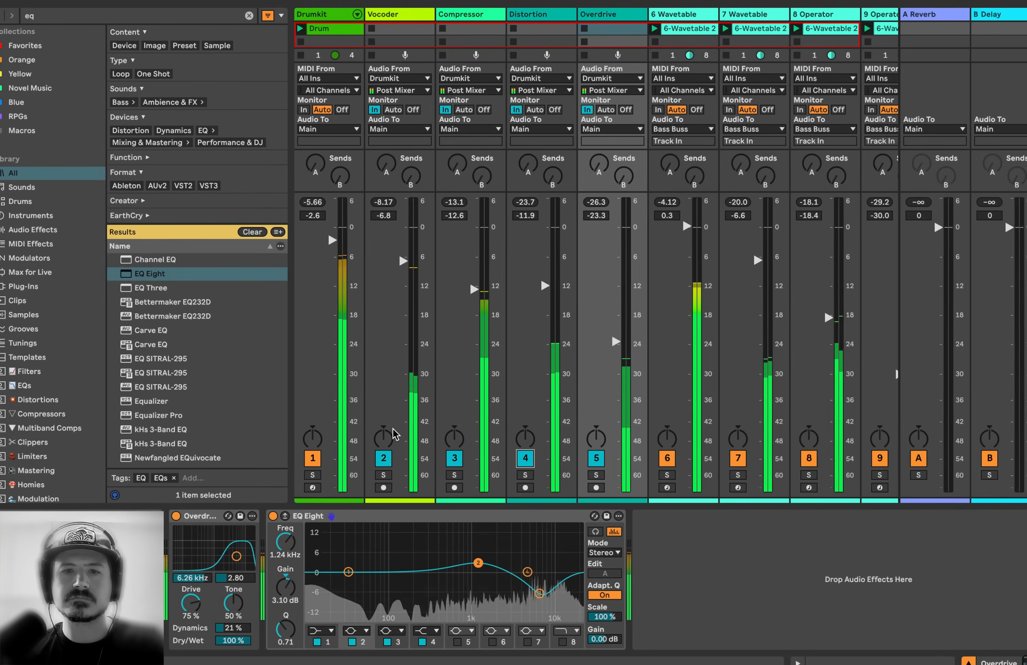
key("space")
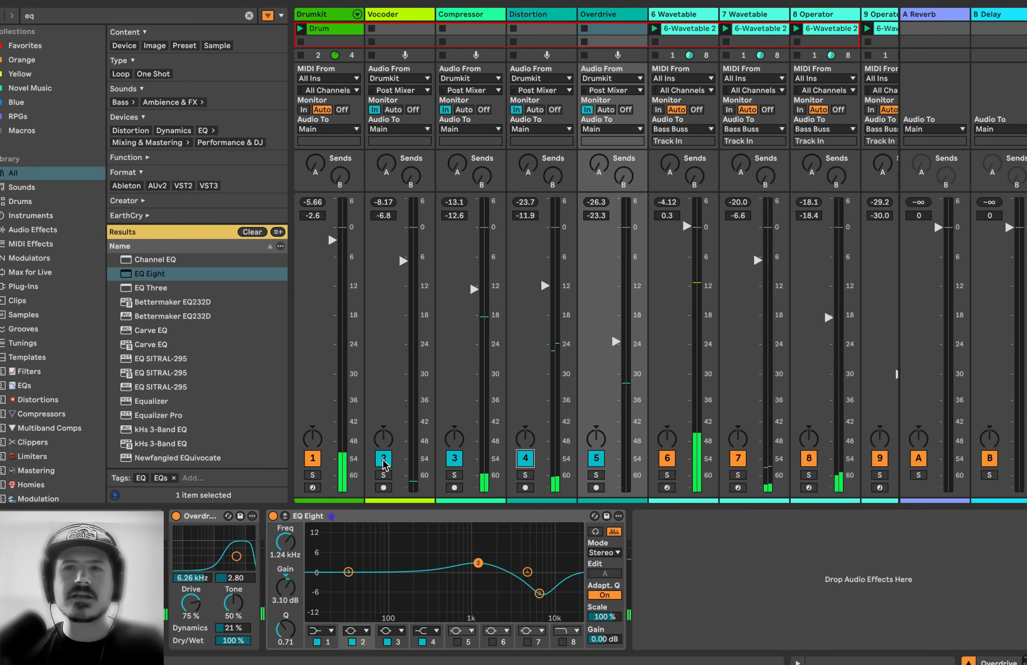
Map the track activators of the Vocoder, Compressor, Distortion and Overdrive tracks to the computer key Q.
key("super+k")
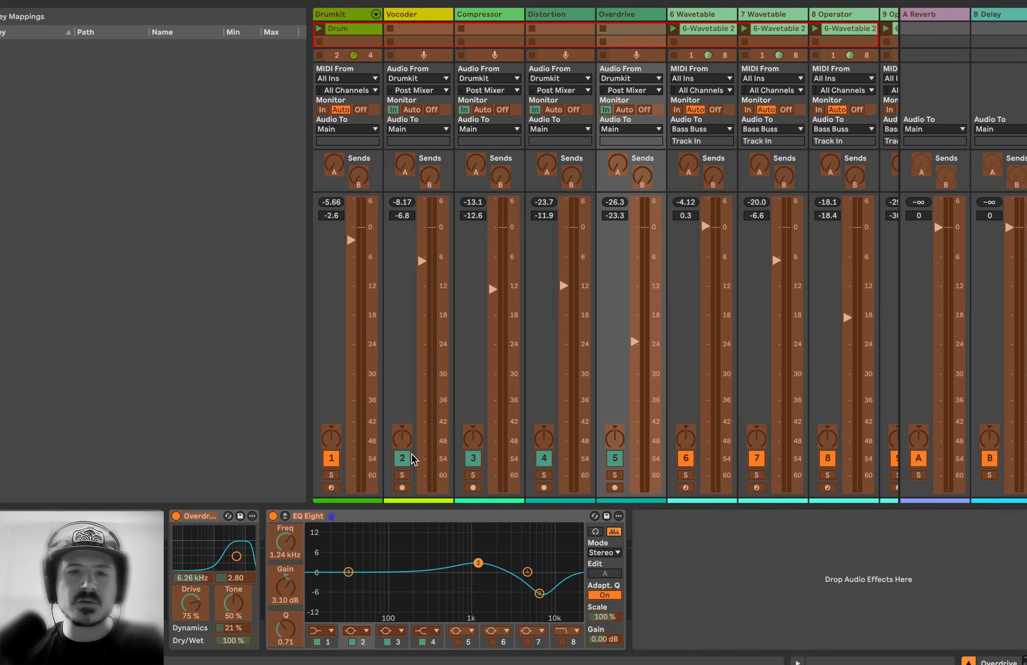
key("q")
left_click(473, 459)
key("q")
left_click(543, 459)
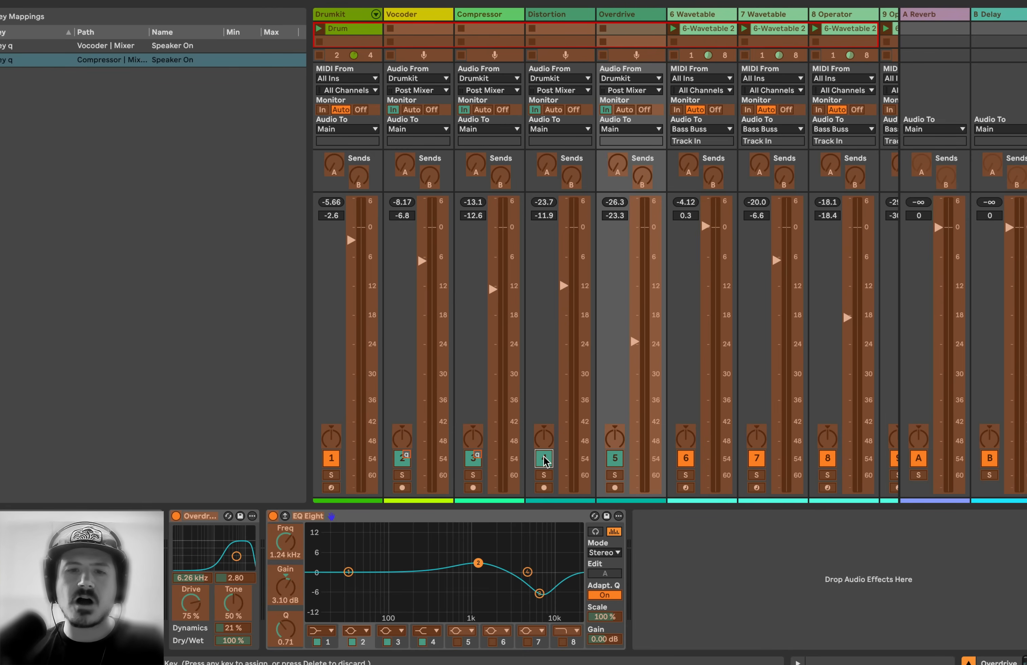
key("q")
left_click(615, 459)
key("q")
key("super+k")
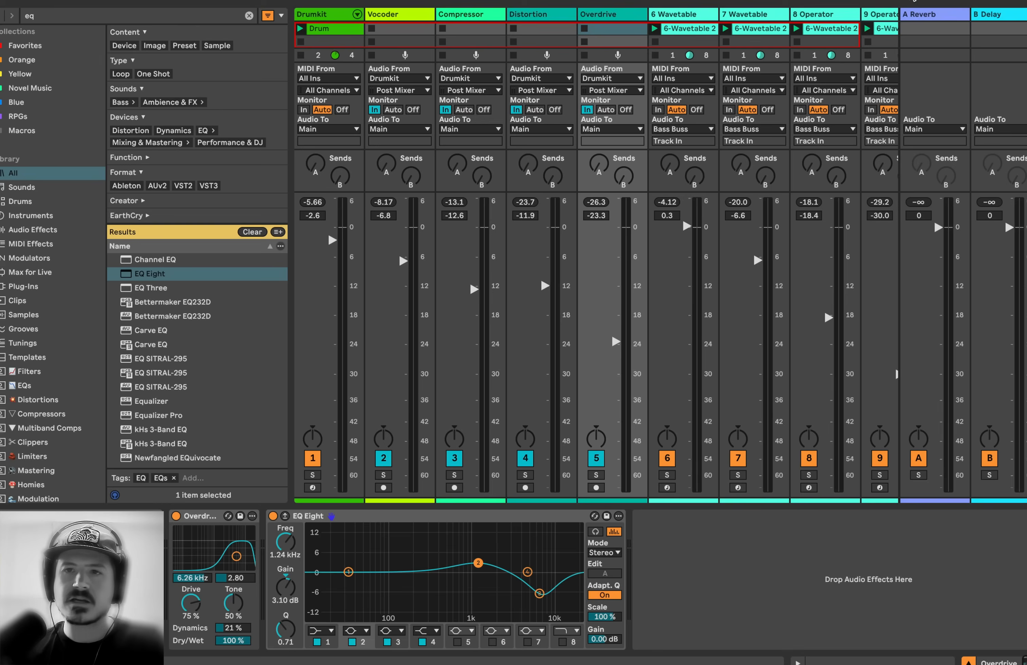
Play the groove and toggle the four parallel drum tracks off and on together to compare the dry and processed drums.
key("q")
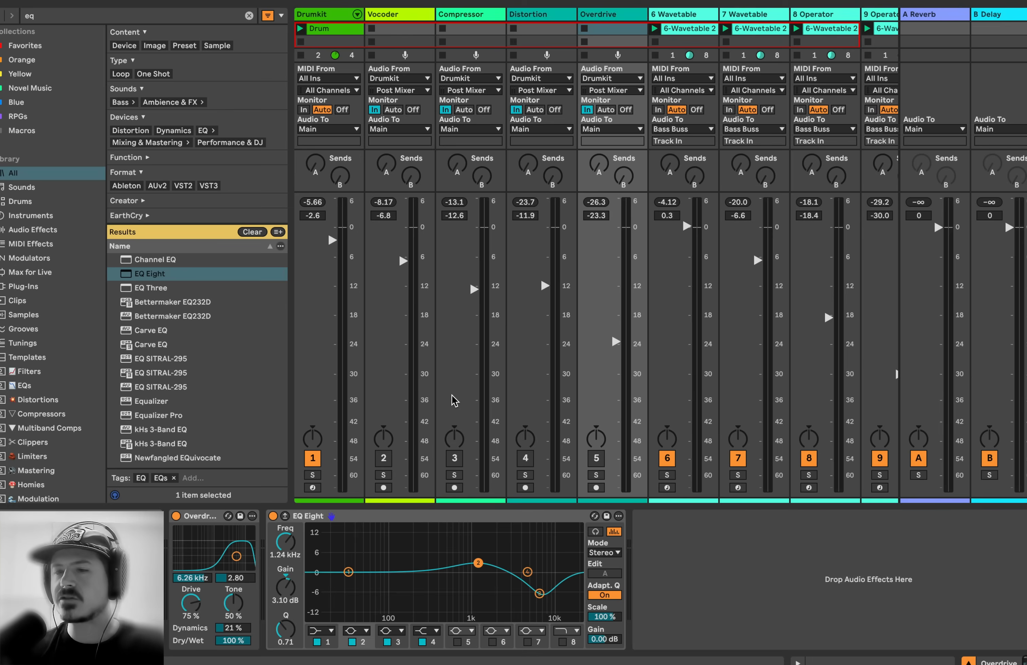
key("space")
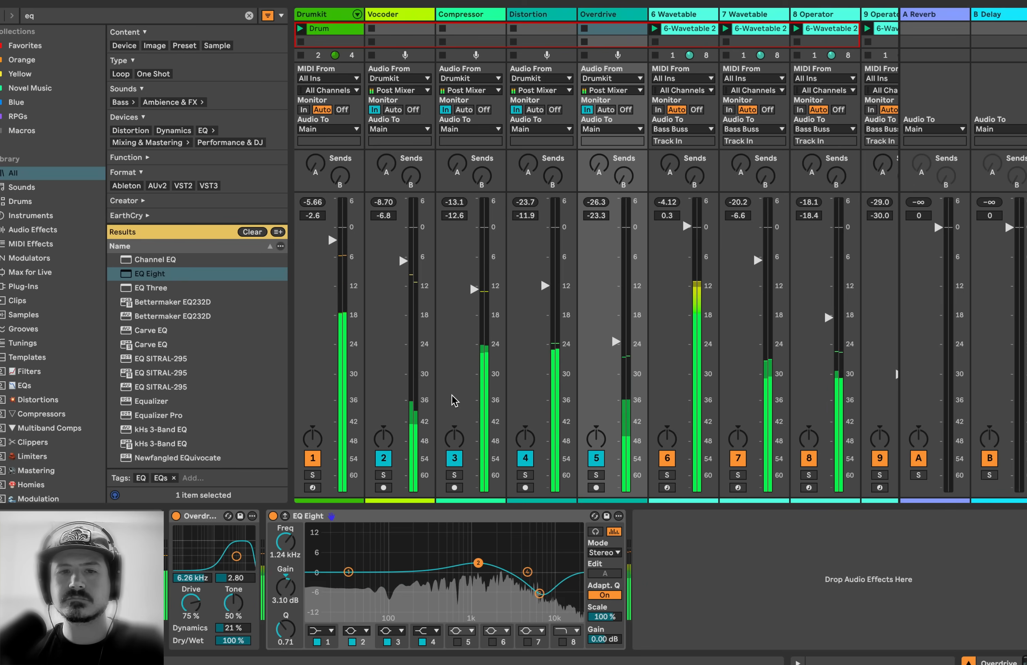
key("F2")
key("F3")
key("F4")
key("F5")
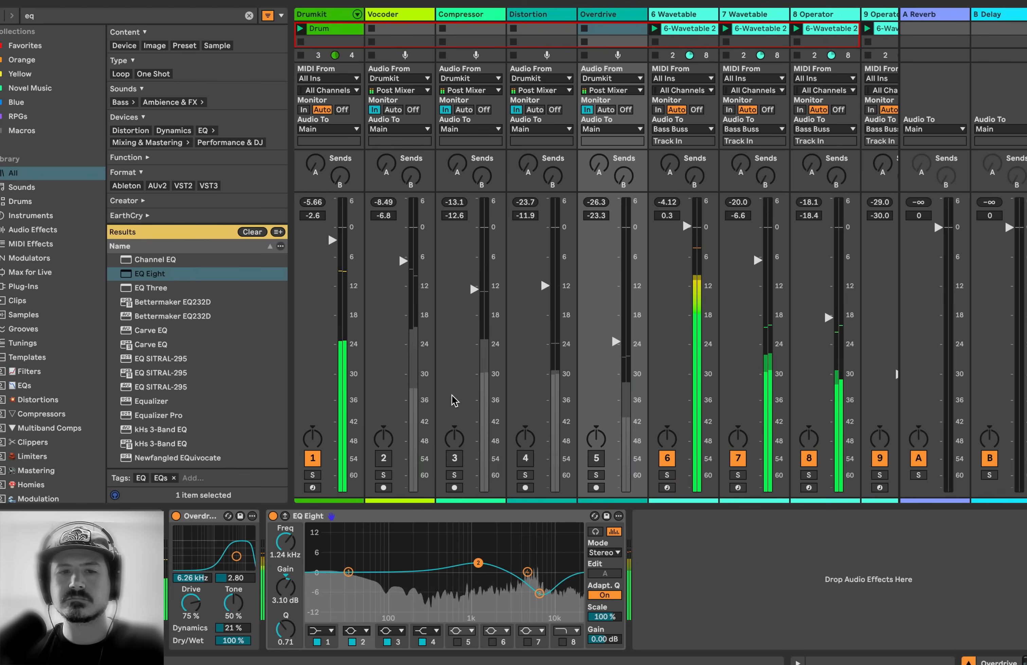
key("F2")
key("F3")
key("F4")
key("F5")
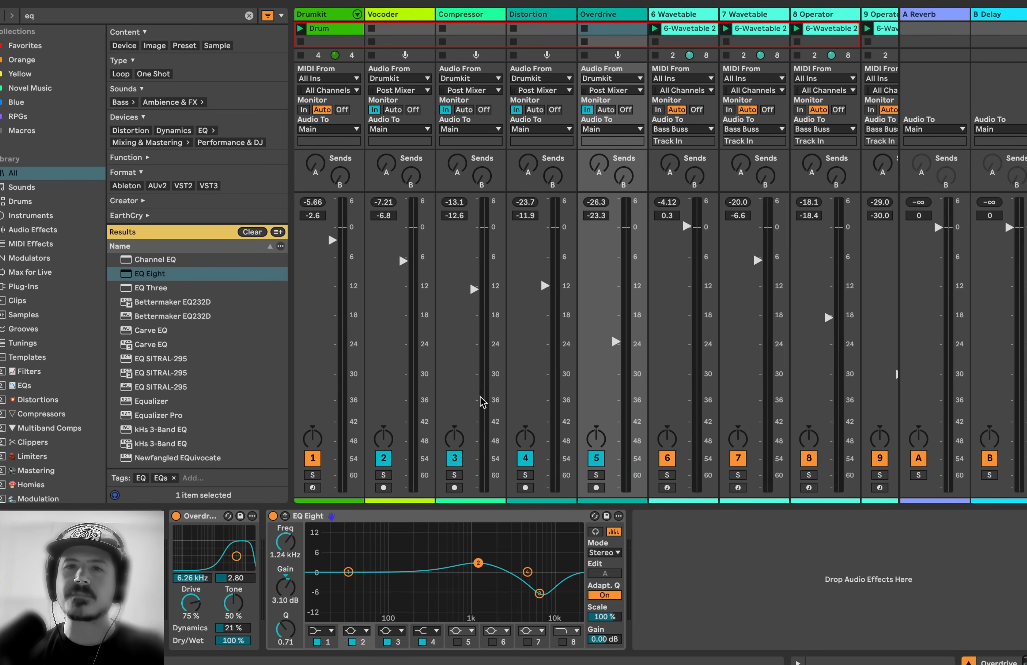
Group the four bass tracks from 6 Wavetable to 9 Operator, and undo the grouping.
scroll(689, 317, "right", 5)
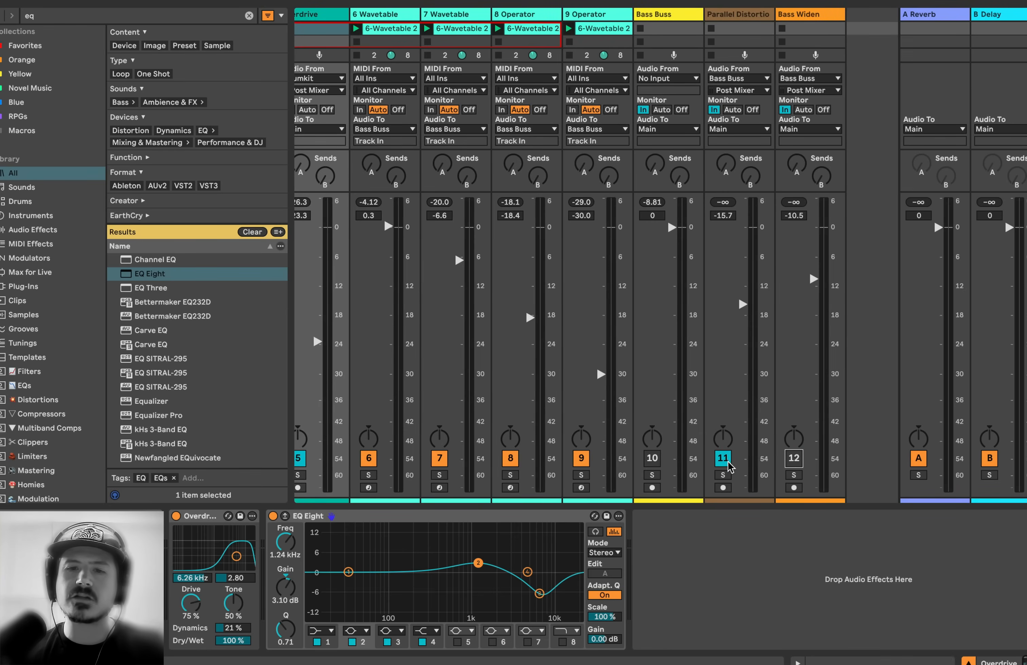
scroll(659, 331, "left", 2)
scroll(659, 331, "left", 2)
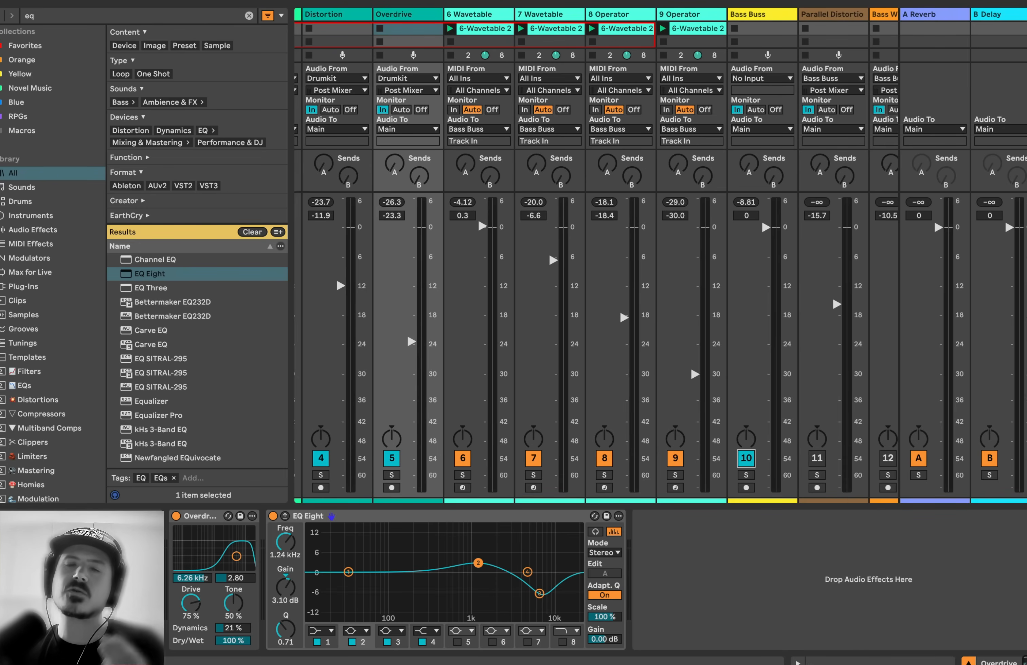
left_click(472, 15)
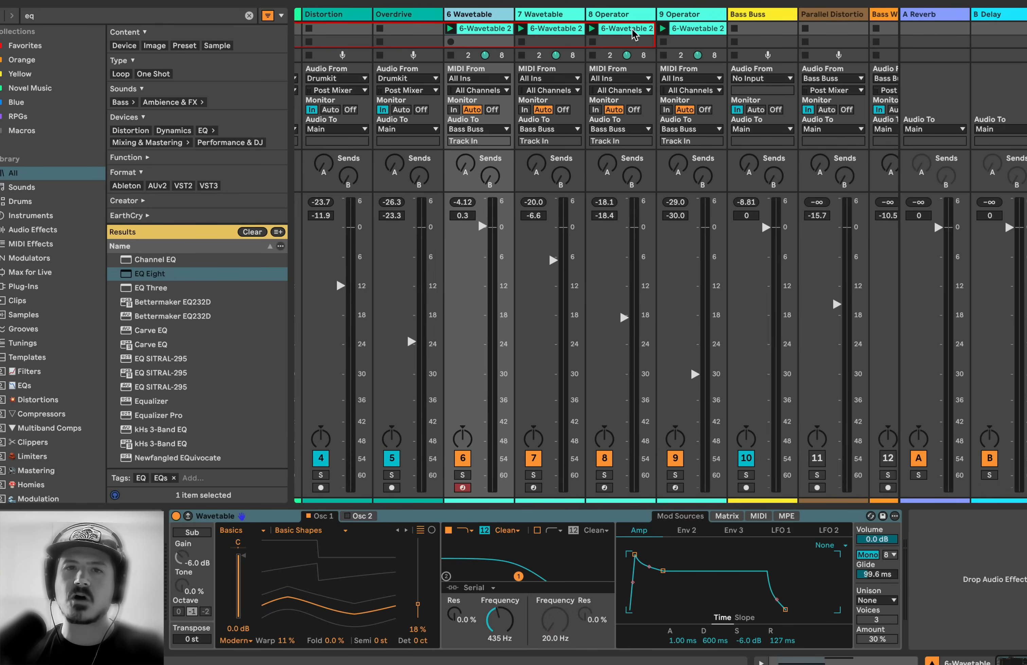
left_click(676, 18)
key("super+g")
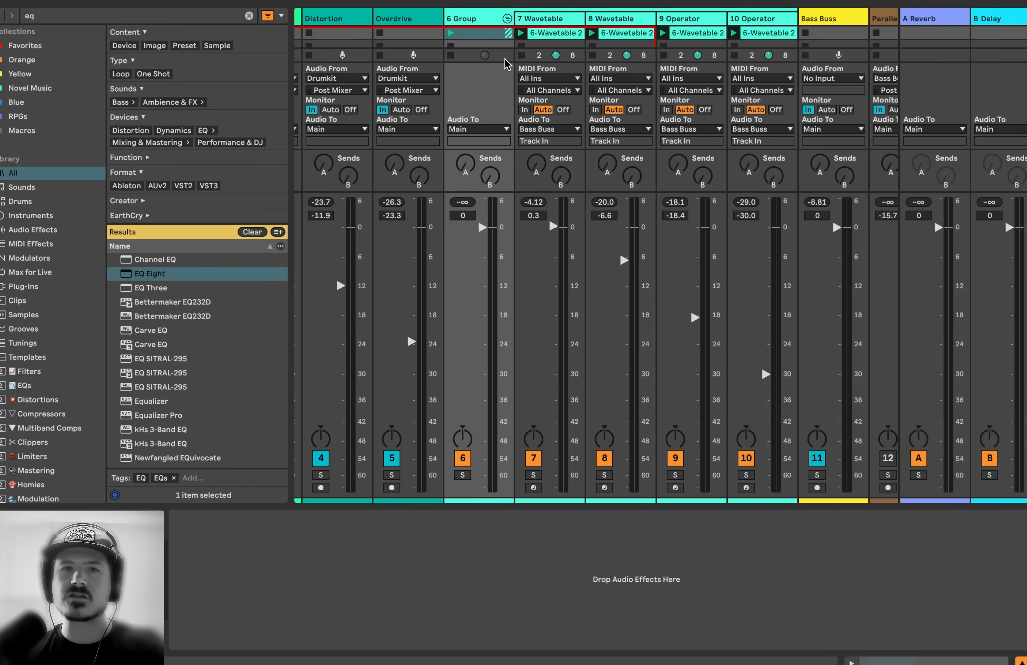
key("super+z")
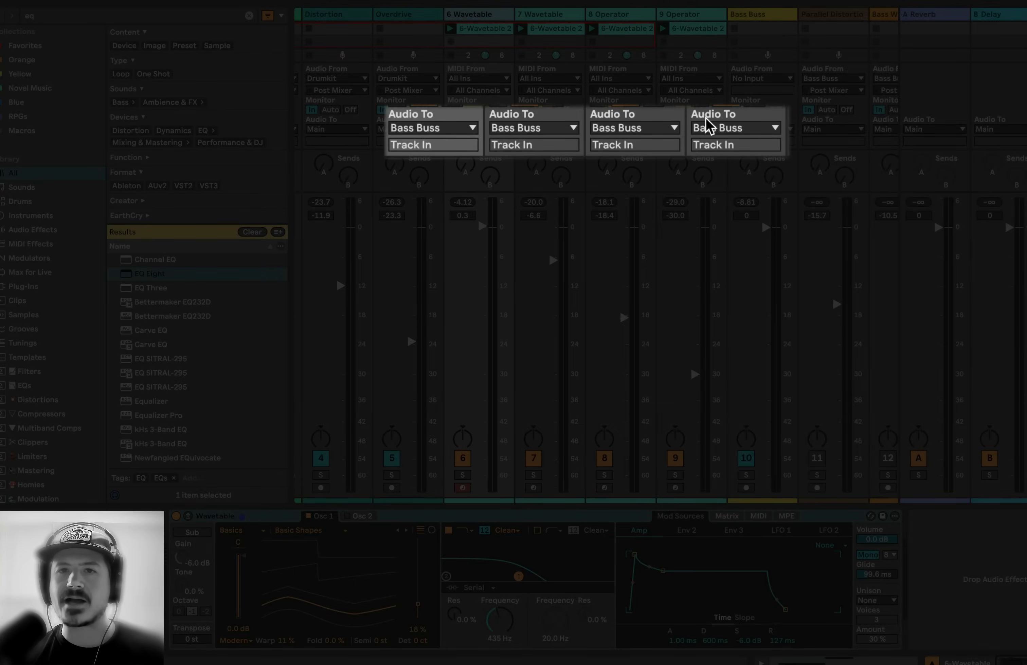
Select the Bass Buss track and raise its fader to 3.3 dB while the groove plays.
left_click(756, 18)
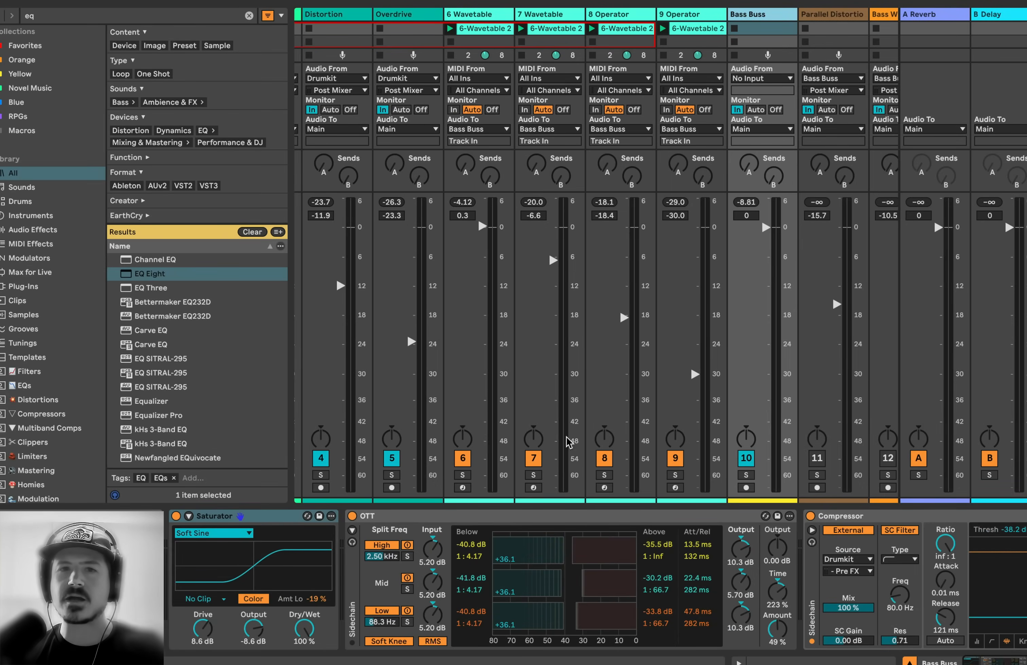
scroll(564, 326, "left", 5)
key("space")
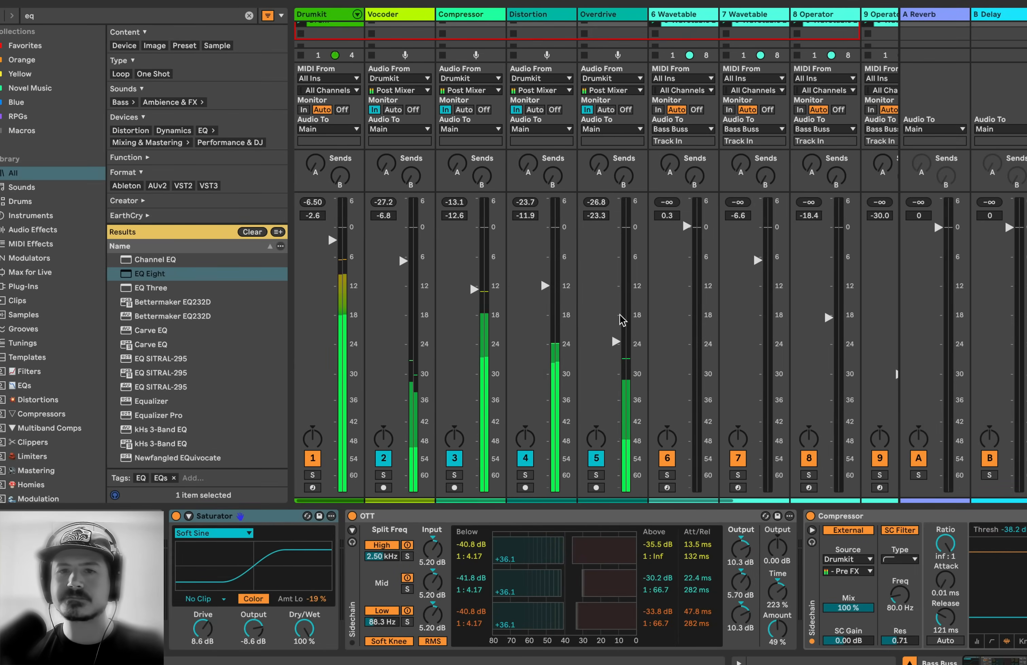
scroll(619, 316, "right", 4)
scroll(620, 320, "right", 2)
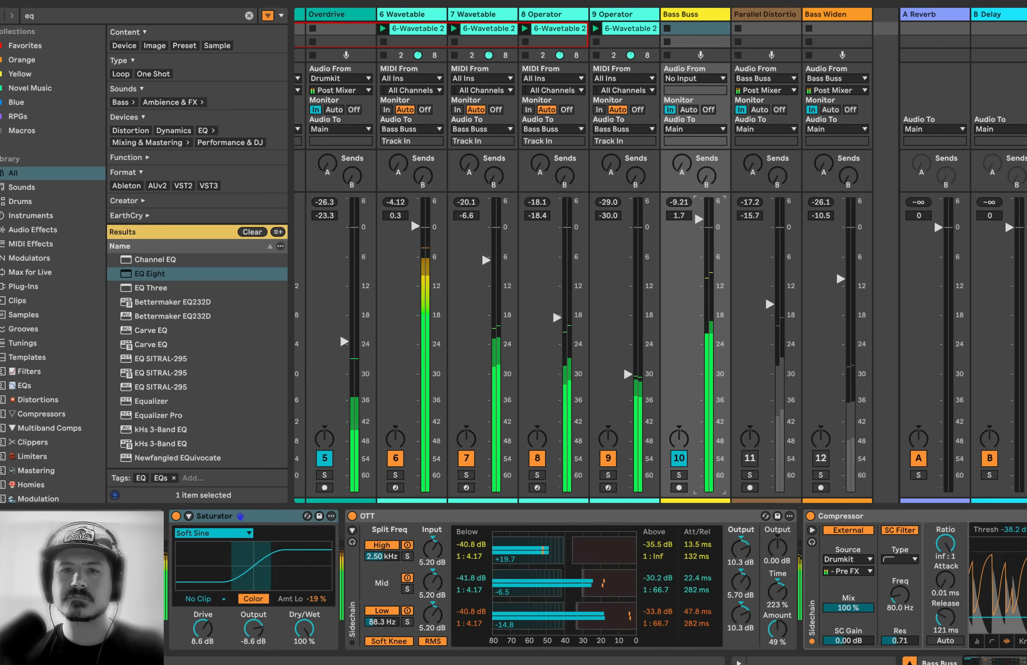
left_click_drag(698, 226, 698, 212)
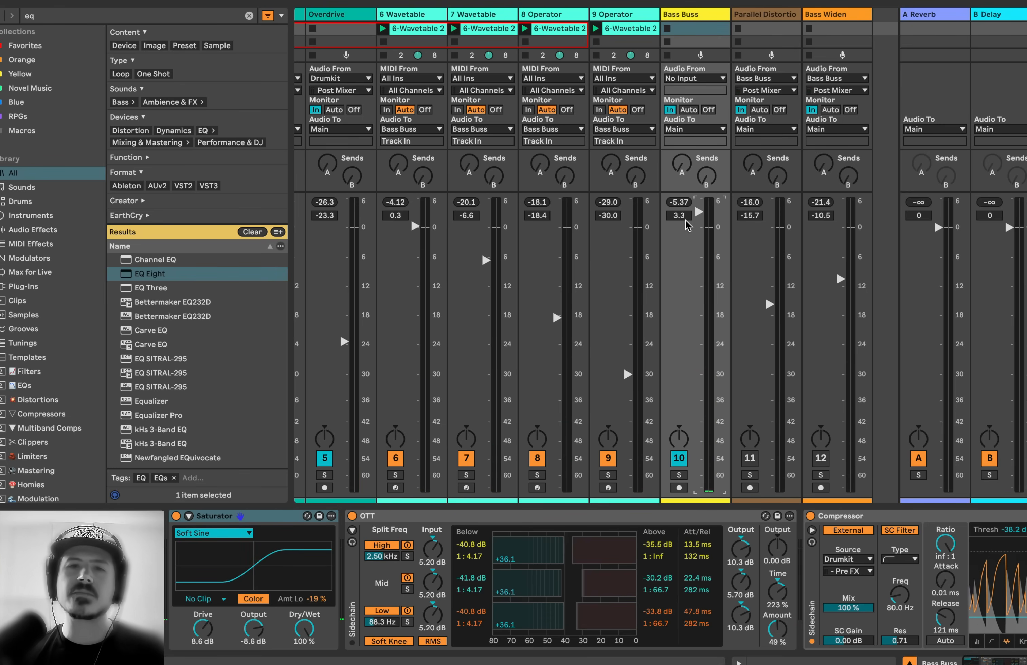
Rebalance the bass layers during playback, with the 9 Operator fader at -18.1 dB and the 8 Operator fader at -30.5 dB.
scroll(688, 223, "left", 5)
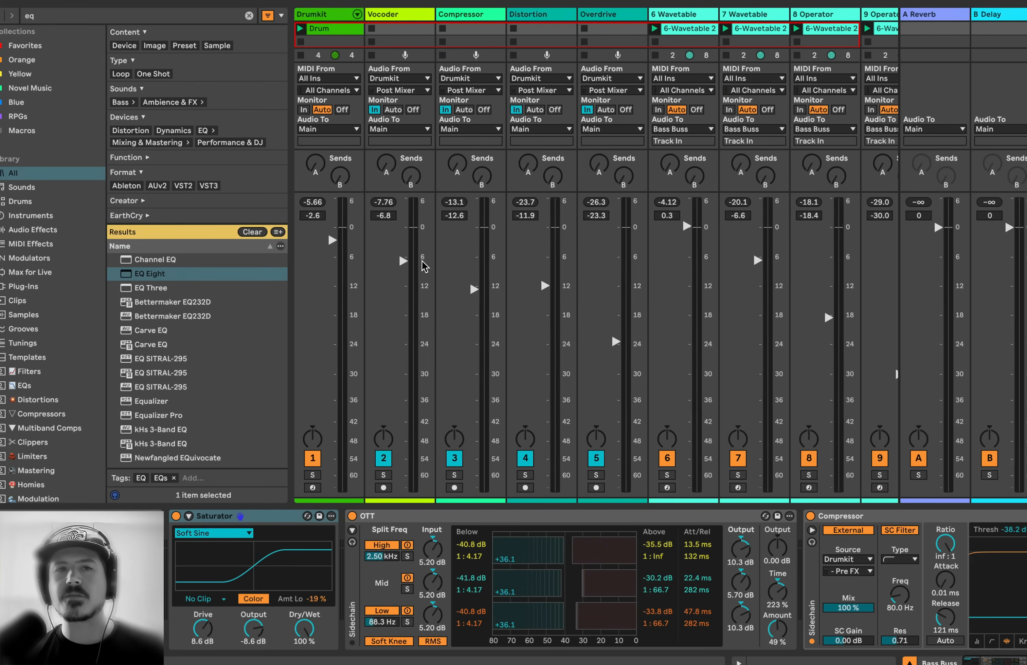
scroll(435, 267, "right", 3)
scroll(434, 268, "left", 3)
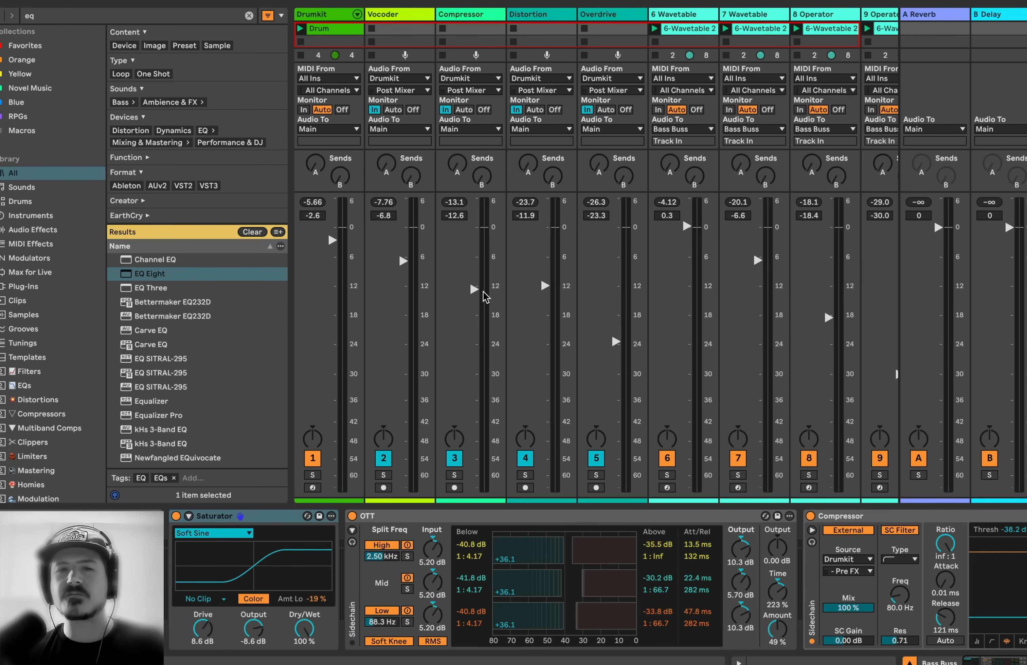
scroll(590, 255, "right", 5)
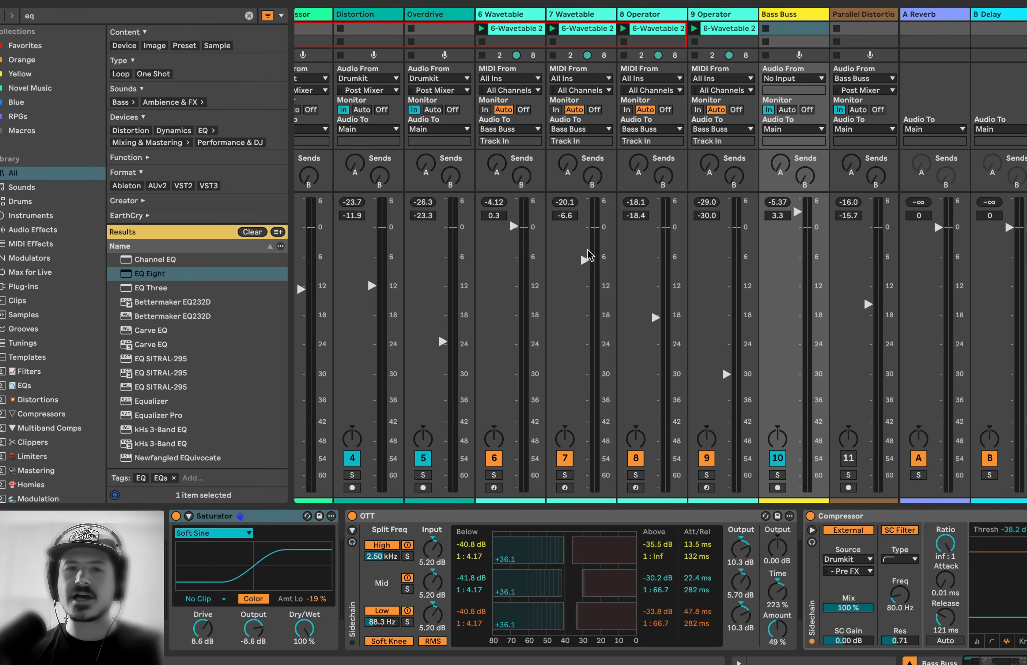
scroll(588, 265, "right", 1)
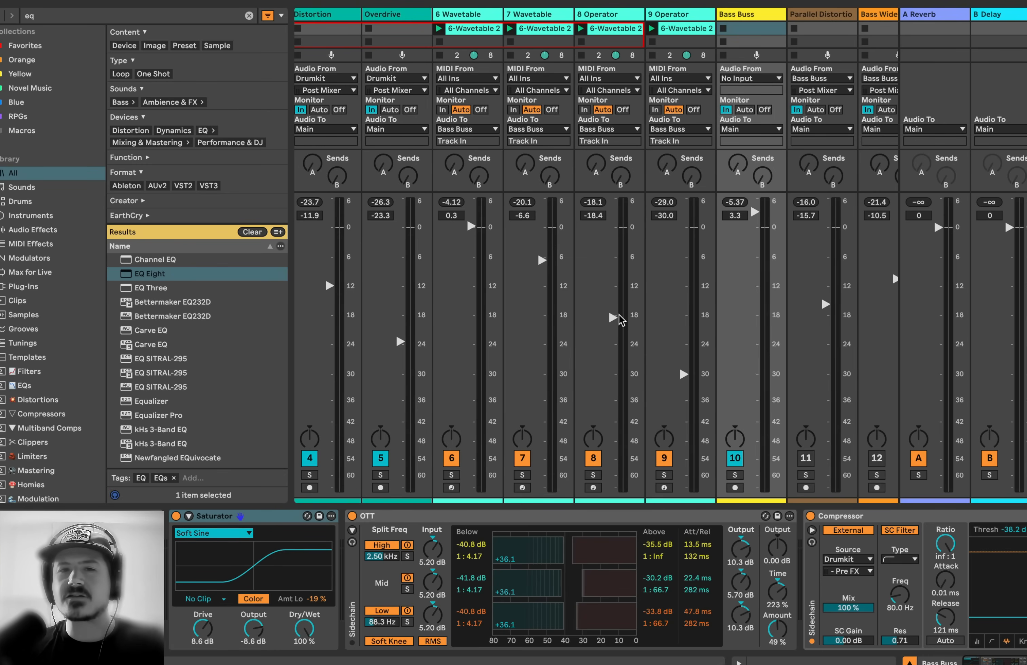
key("space")
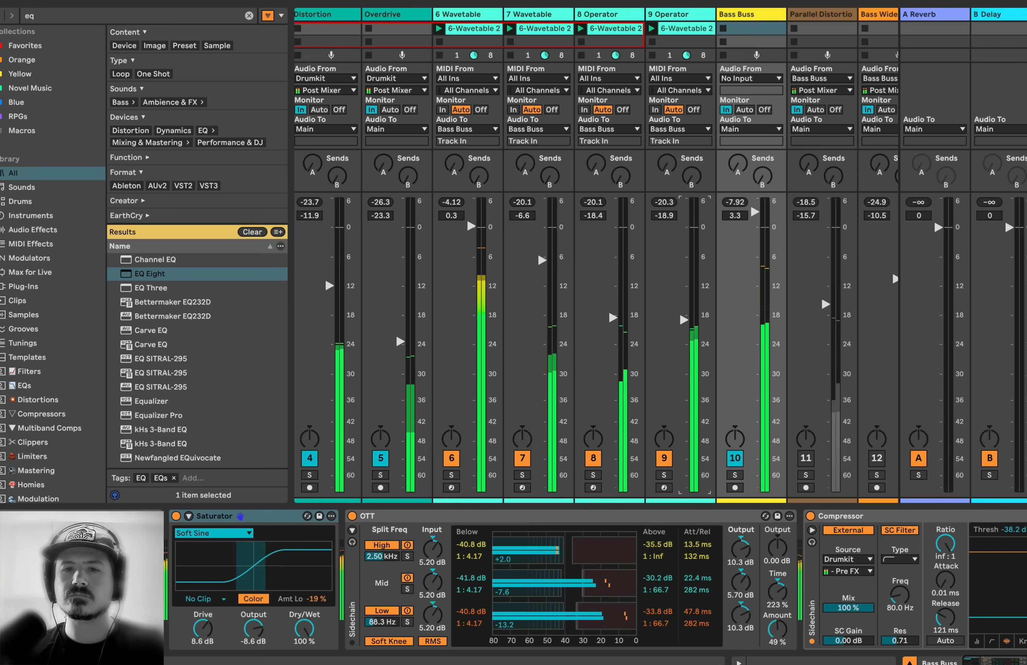
left_click_drag(612, 317, 613, 377)
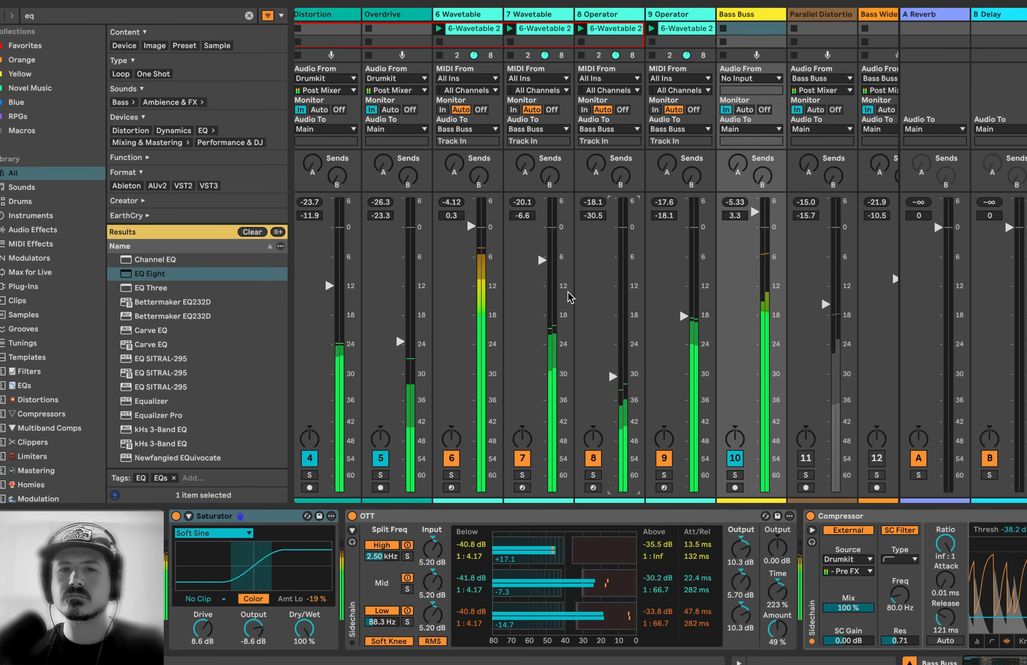
Rebalance the bass layers during playback: 6 Wavetable at -2.0 dB, 7 Wavetable at -0.3 dB, 8 Operator at -19.8 dB, 9 Operator at -26.8 dB.
left_click_drag(542, 260, 542, 316)
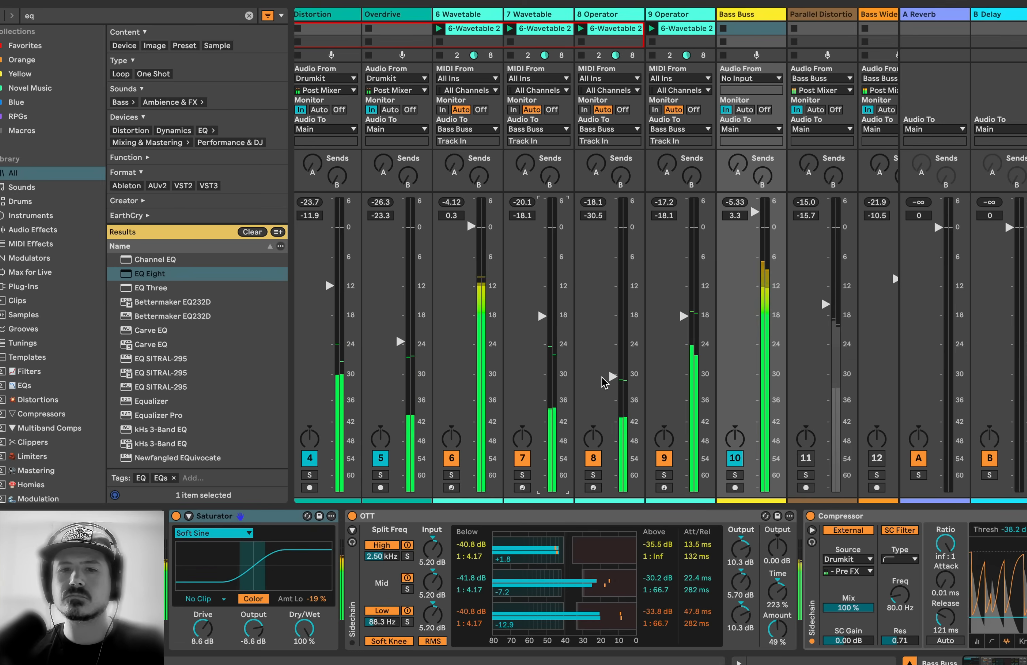
left_click_drag(613, 377, 613, 292)
left_click_drag(684, 316, 685, 360)
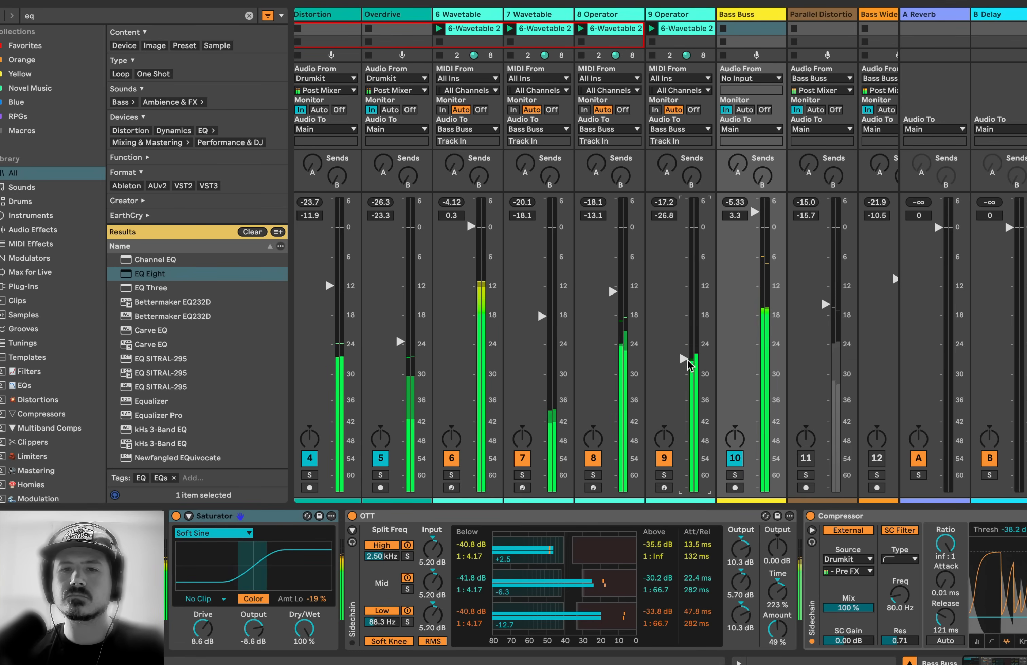
left_click_drag(613, 292, 613, 275)
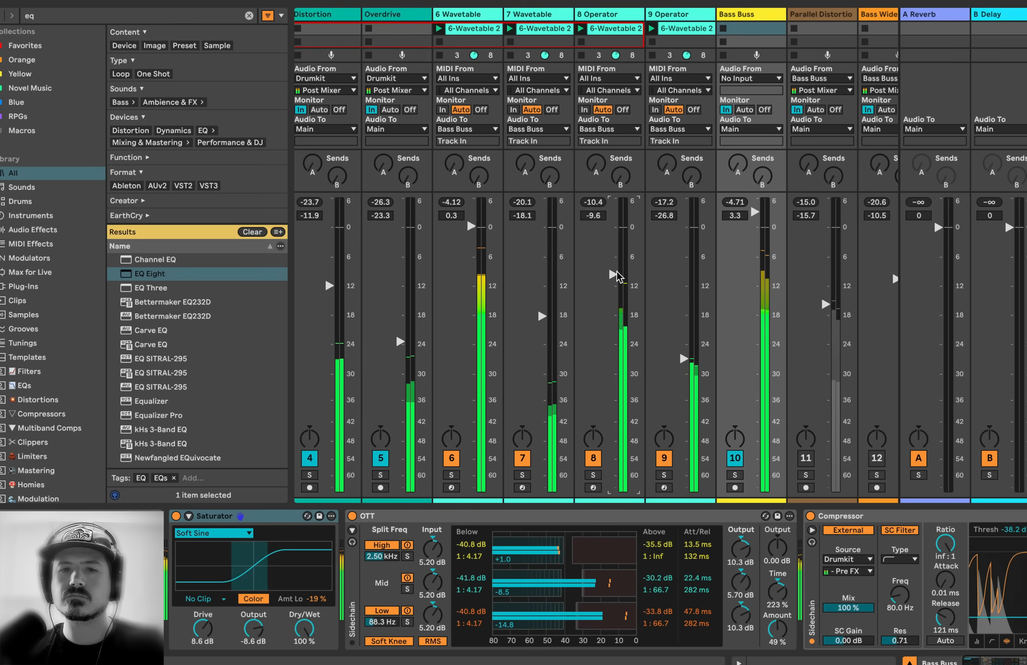
left_click_drag(538, 320, 540, 282)
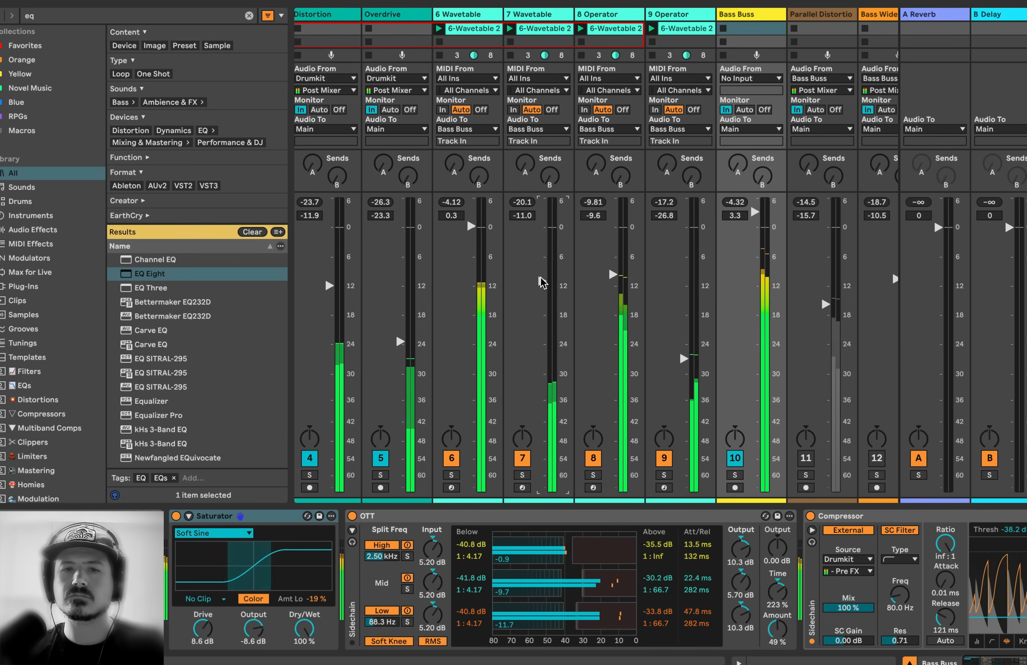
left_click_drag(612, 275, 613, 324)
left_click_drag(541, 282, 541, 236)
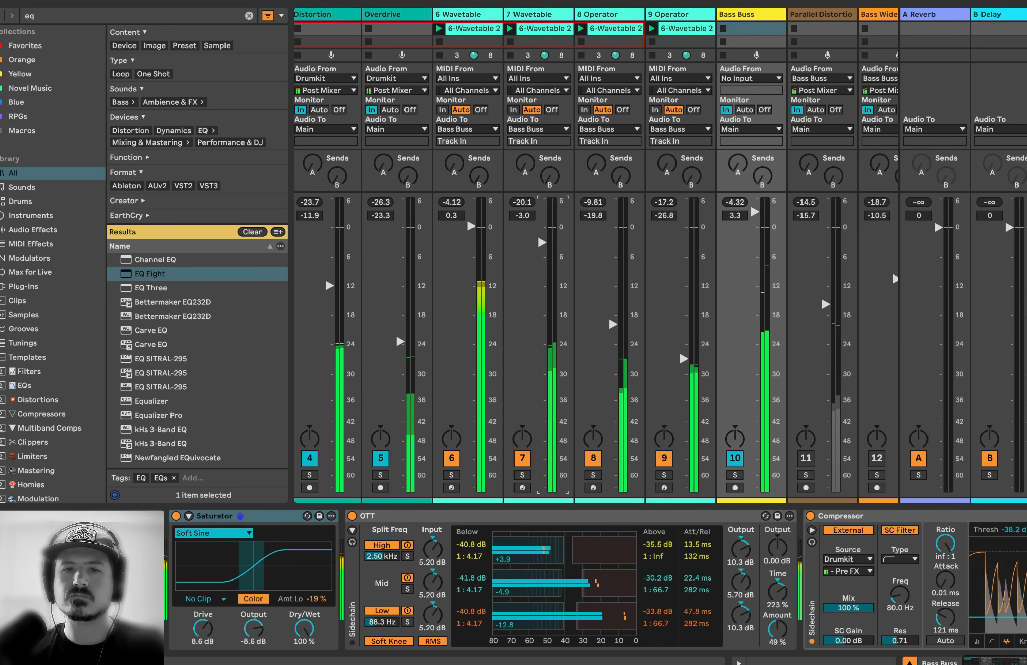
left_click_drag(471, 226, 471, 237)
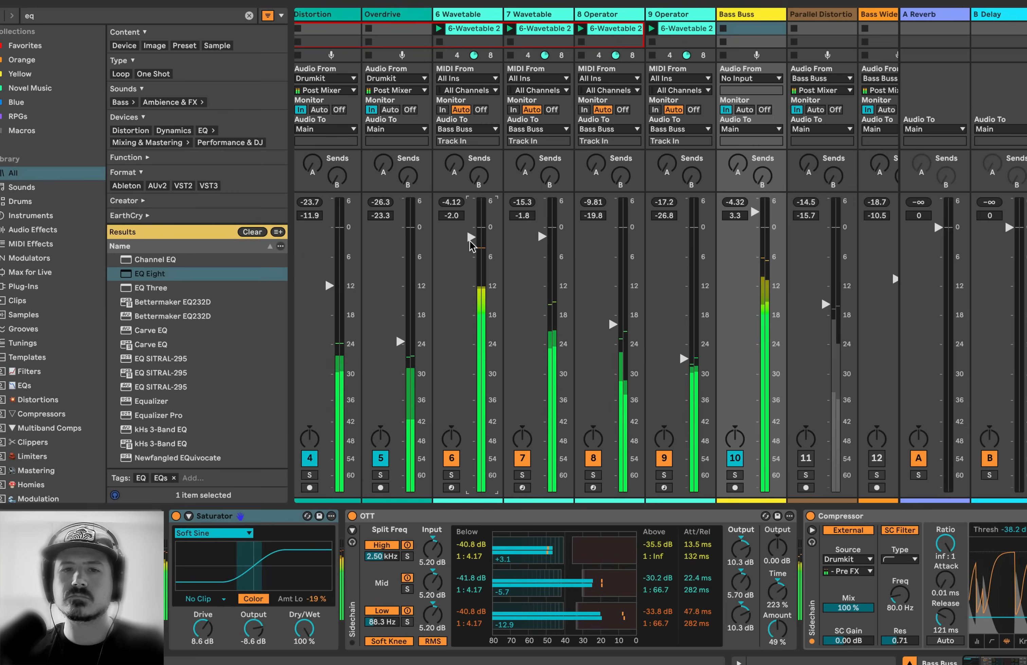
left_click_drag(541, 236, 541, 229)
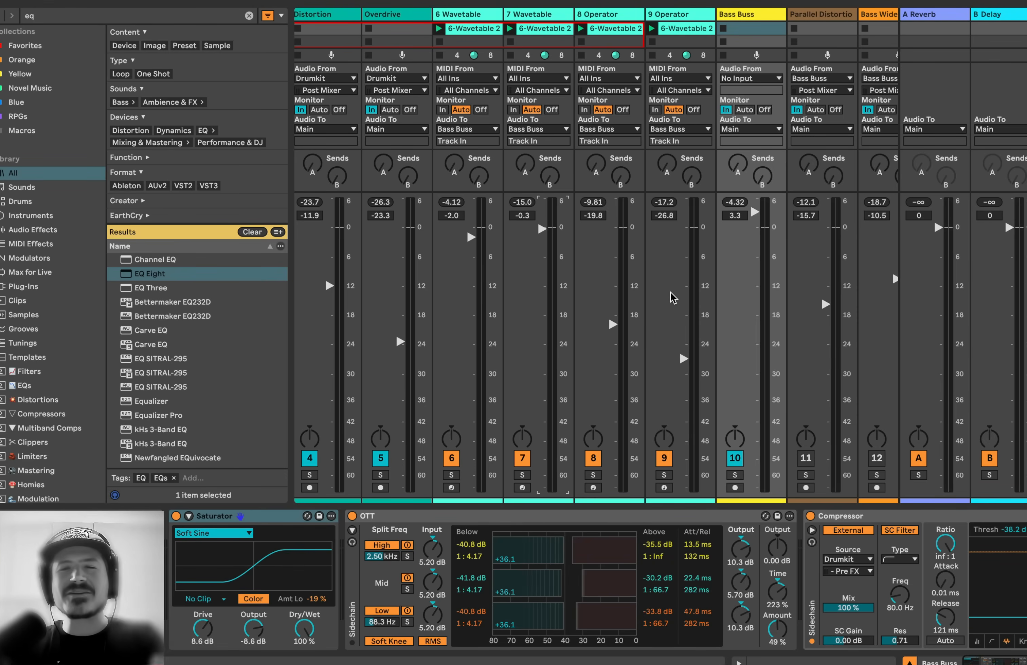
Examine the device chains of the Bass Buss and Parallel Distortion tracks, including the Bass Buss OTT and sidechained Compressor.
scroll(672, 297, "right", 2)
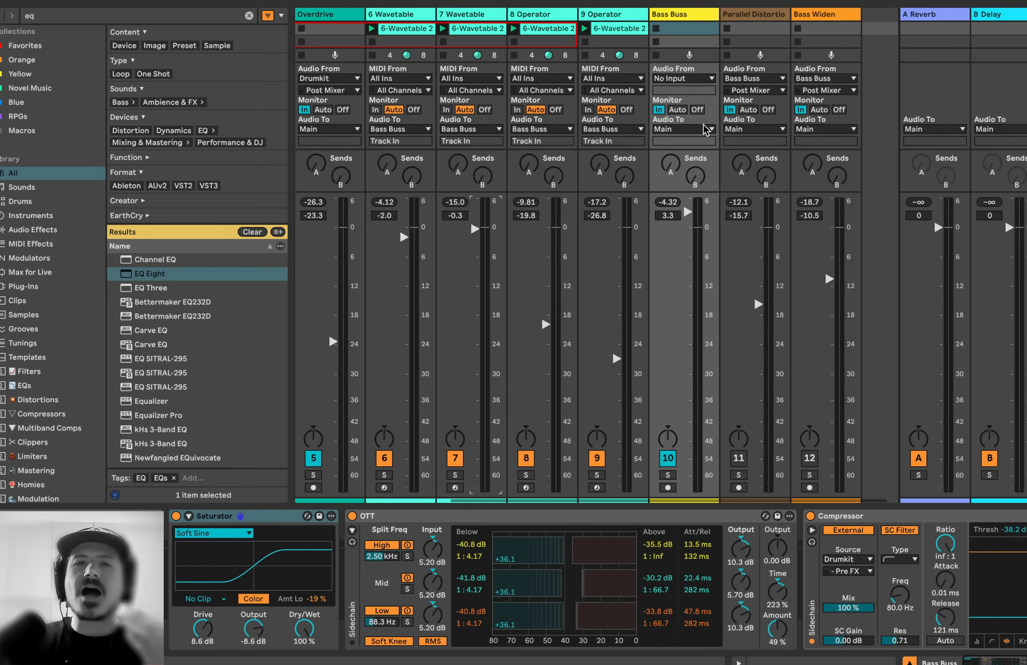
left_click(679, 16)
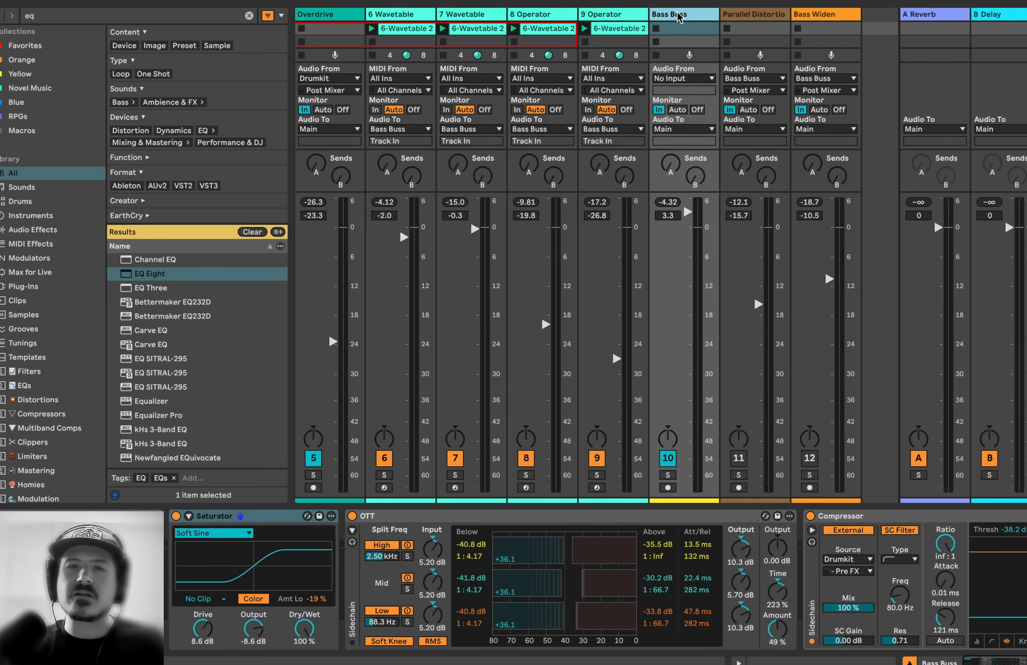
left_click(740, 16)
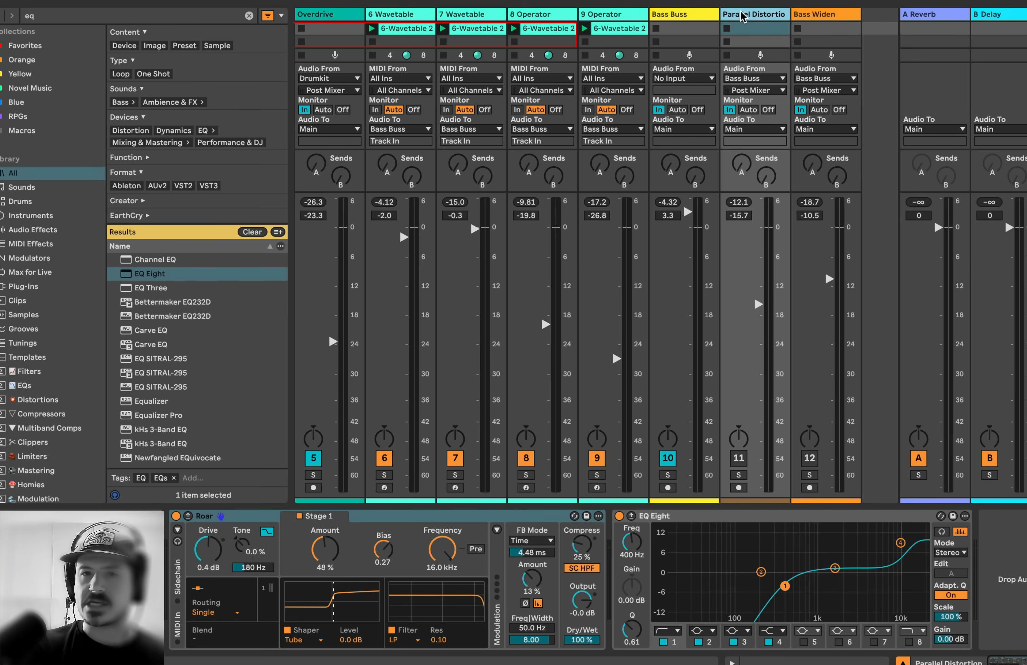
left_click(696, 17)
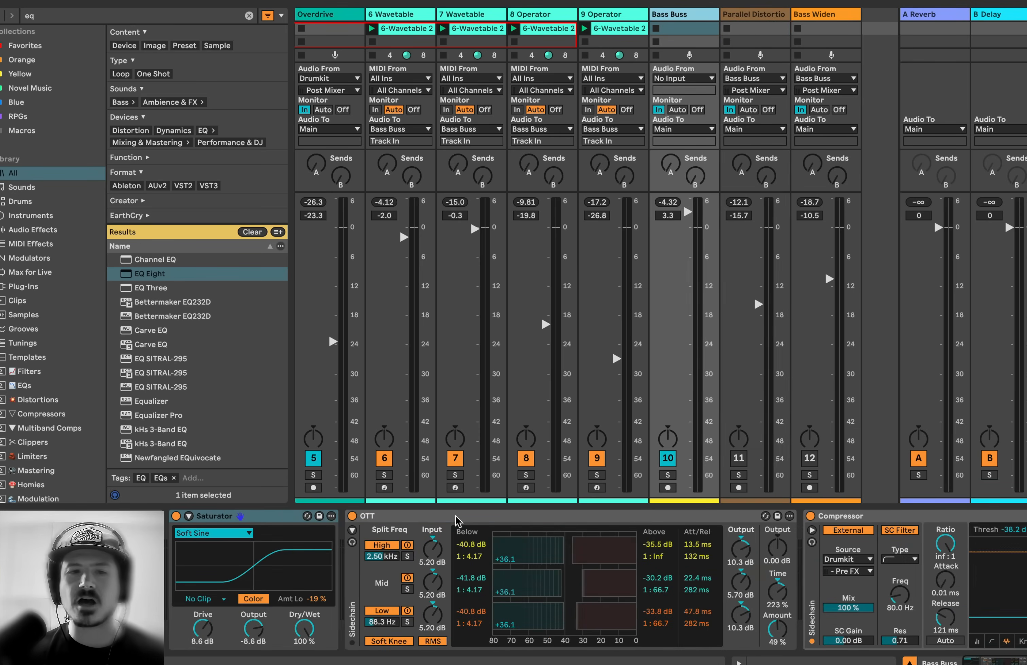
scroll(309, 557, "right", 5)
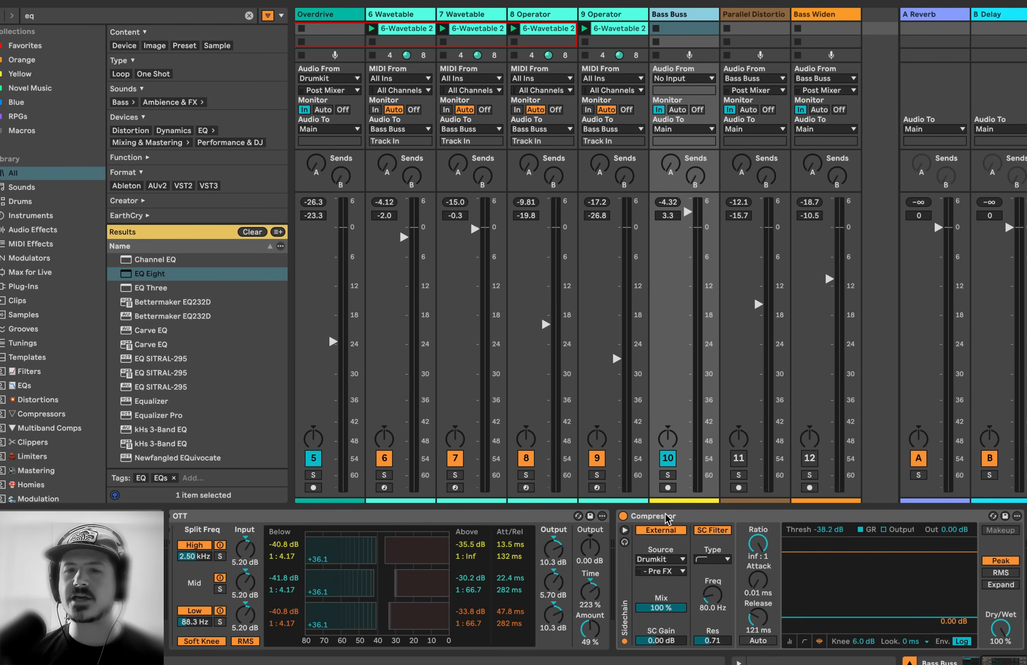
Lower the Parallel Distortion track's fader all the way to -∞ and activate the track.
left_click(751, 17)
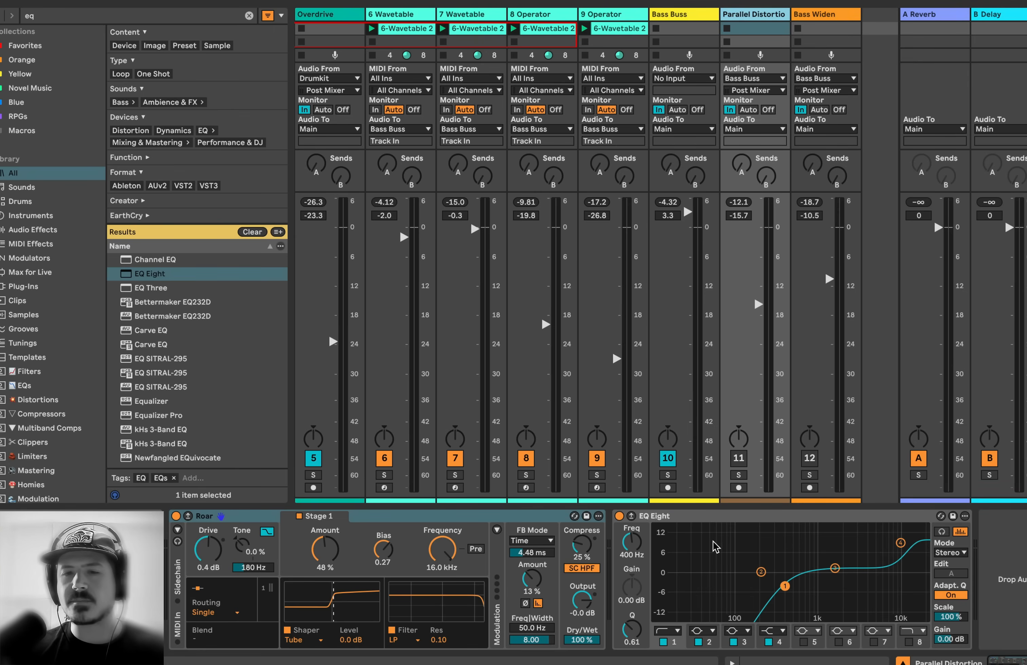
left_click_drag(758, 305, 758, 490)
left_click(738, 458)
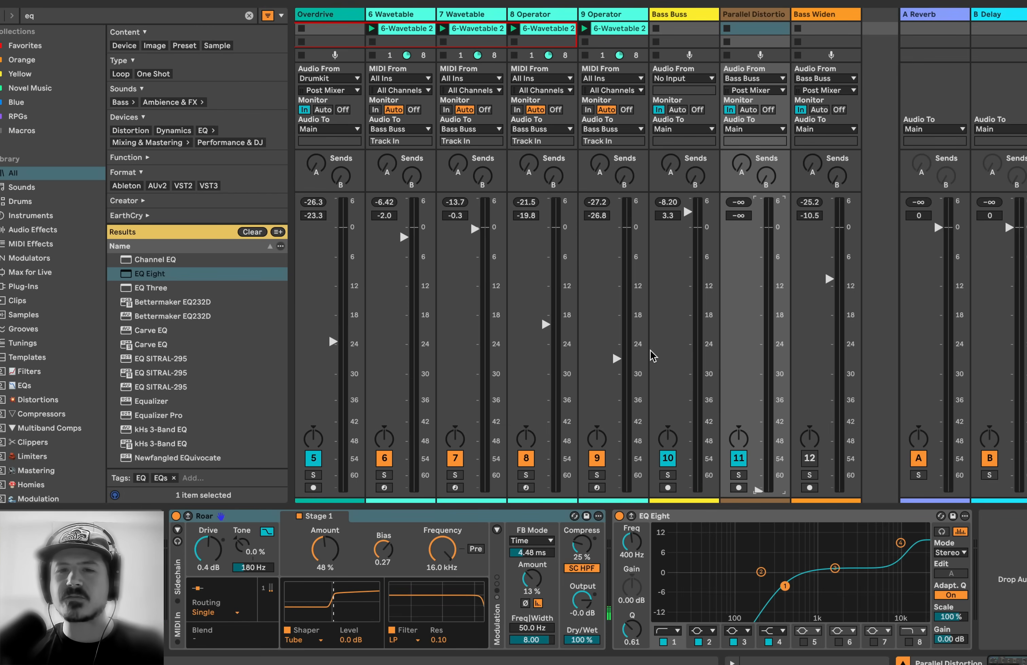
Rebalance the bass layers: 6 Wavetable at -0.1 dB, 7 Wavetable at -11.1 dB, 8 Operator at -14.9 dB, 9 Operator at -26.2 dB.
left_click_drag(545, 324, 545, 311)
left_click_drag(474, 229, 474, 282)
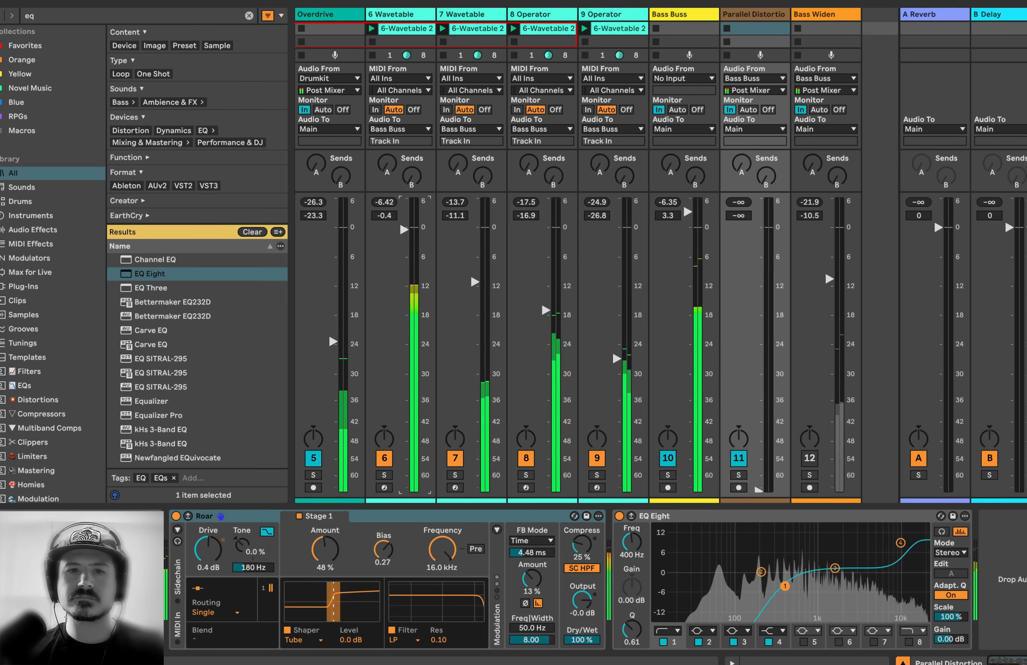
left_click_drag(616, 359, 605, 330)
left_click_drag(545, 310, 546, 301)
left_click_drag(616, 329, 617, 355)
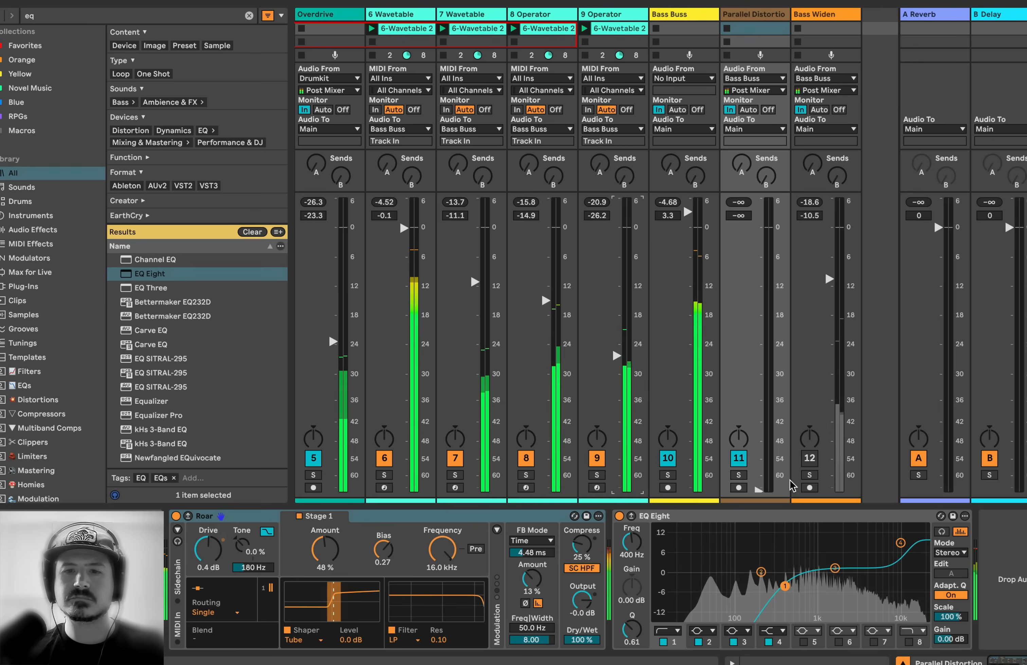
Raise the Parallel Distortion fader to -15.8 dB and toggle the track off and on to compare, leaving it active.
left_click_drag(759, 490, 759, 312)
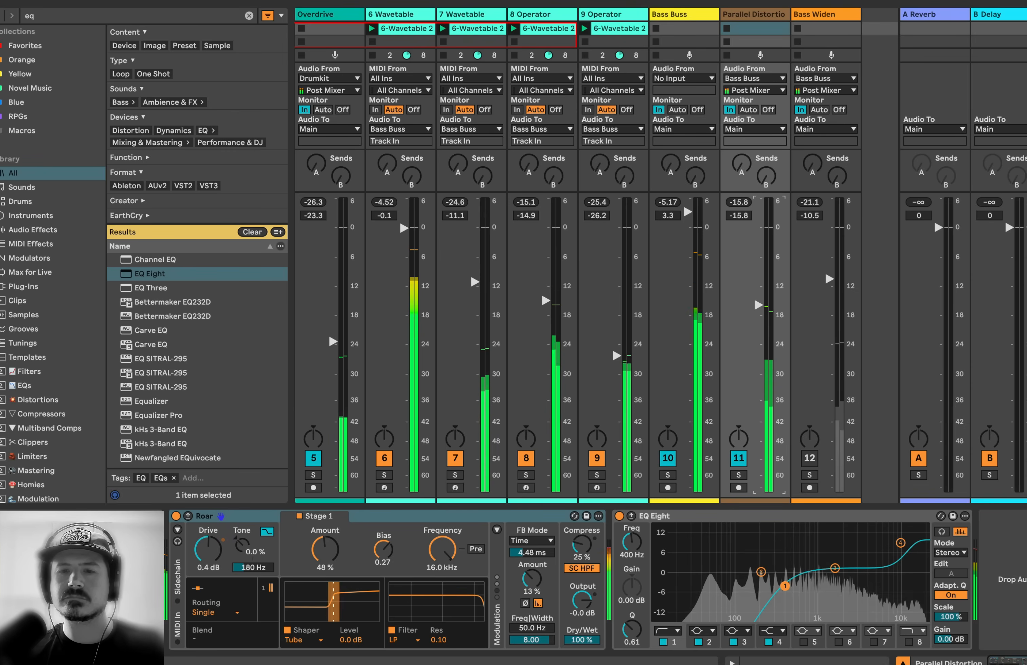
left_click(738, 459)
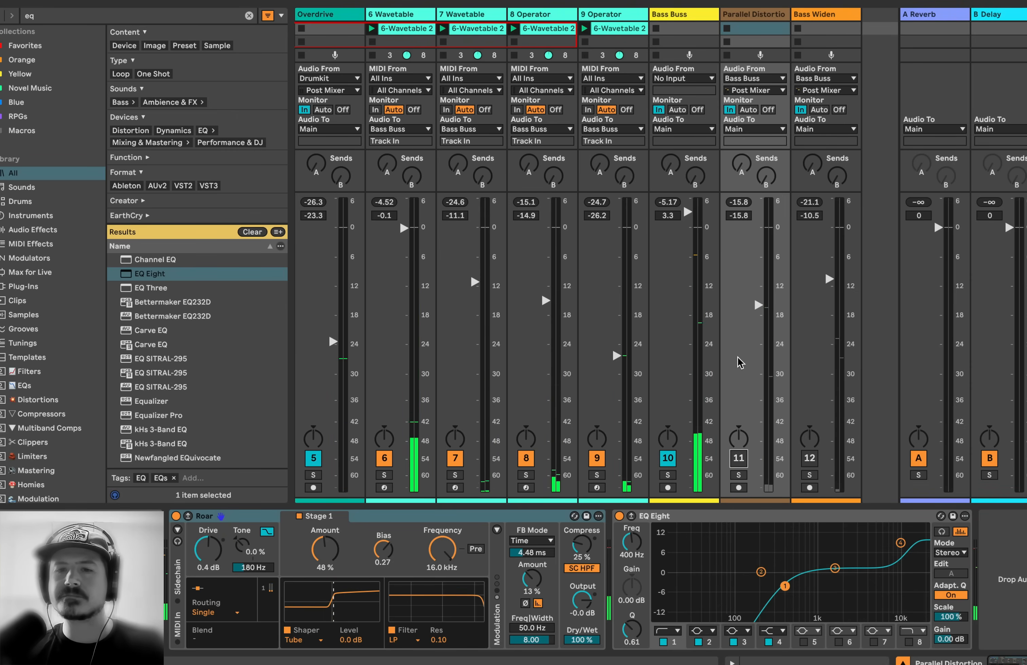
left_click(738, 459)
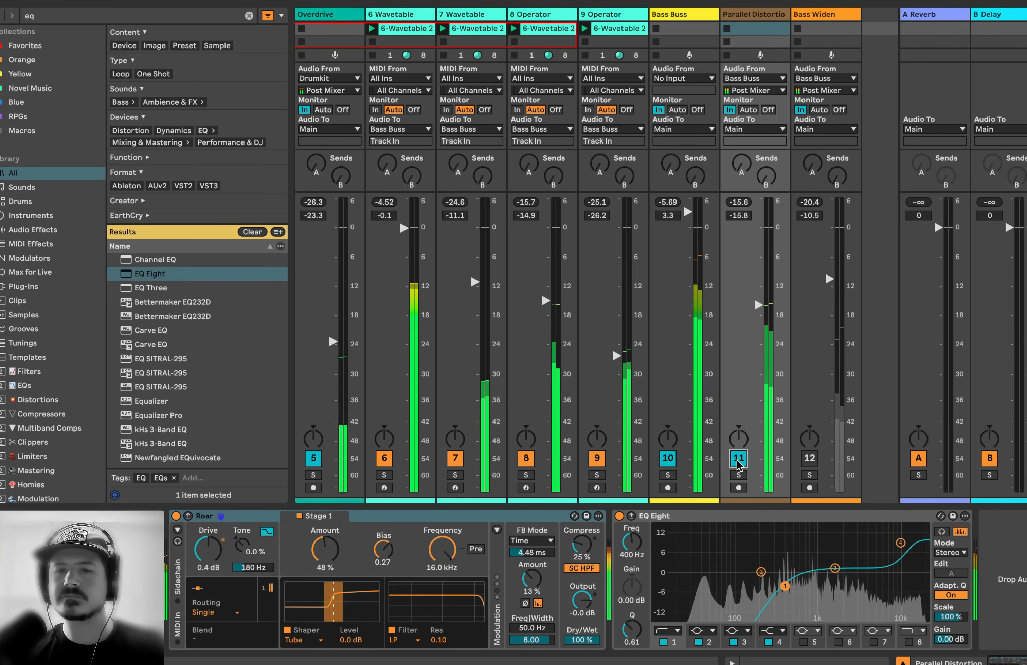
left_click(737, 461)
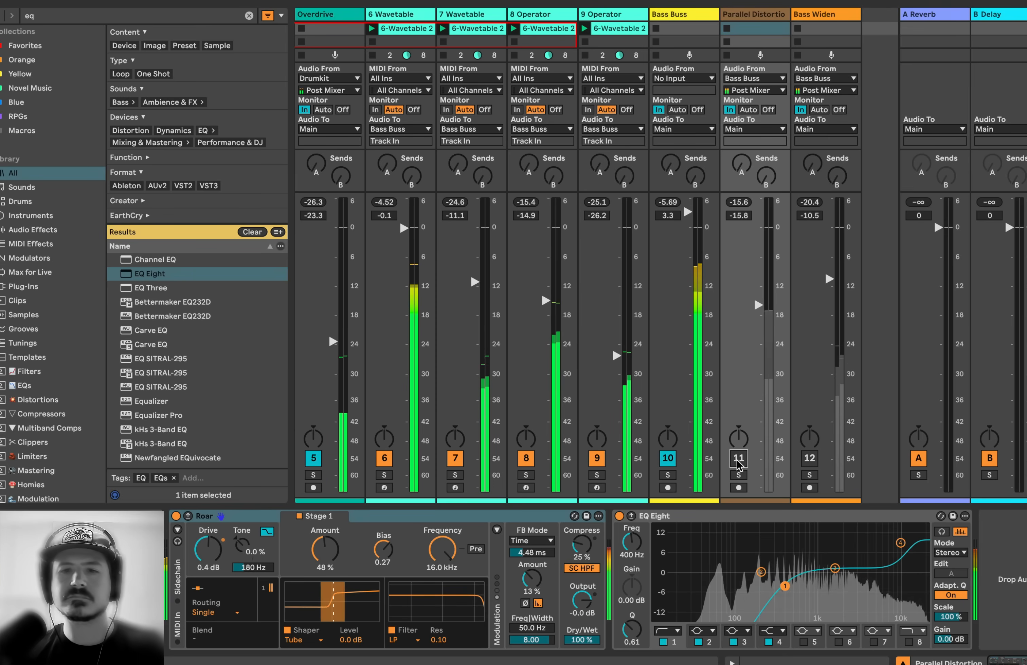
left_click(737, 461)
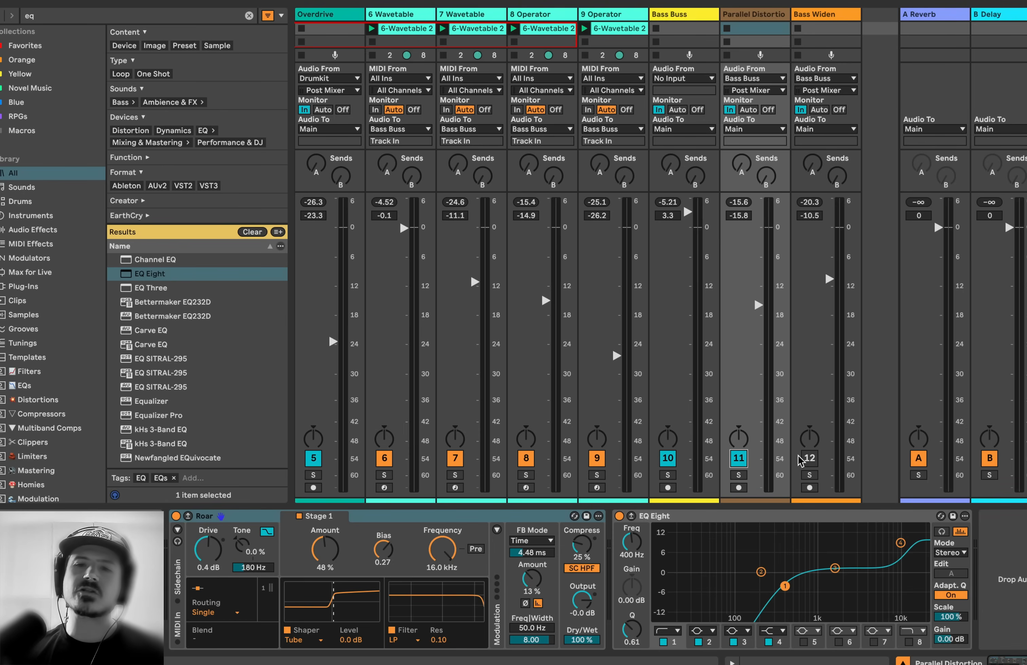
Activate the Bass Widen track and bring its fader from -∞ up to -5.4 dB while the groove plays.
left_click(829, 28)
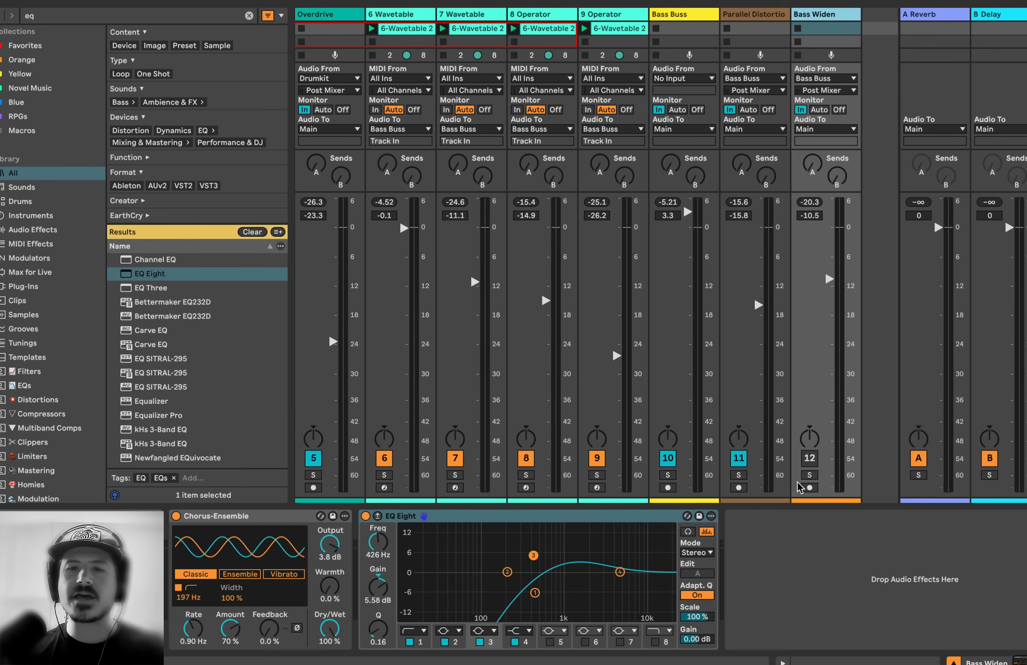
left_click_drag(829, 281, 829, 492)
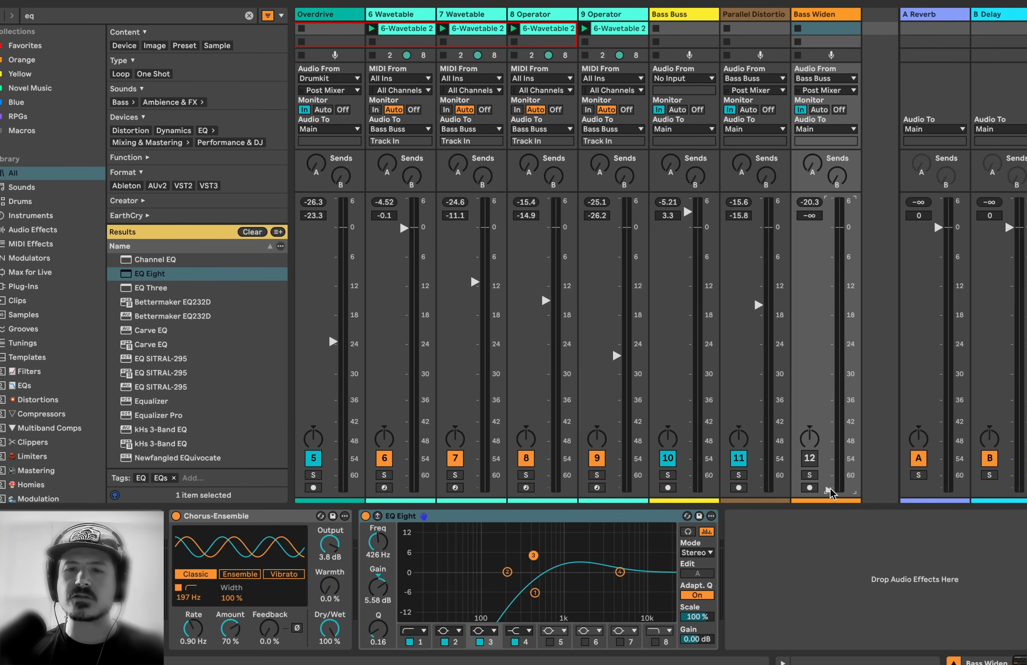
left_click(810, 459)
key("space")
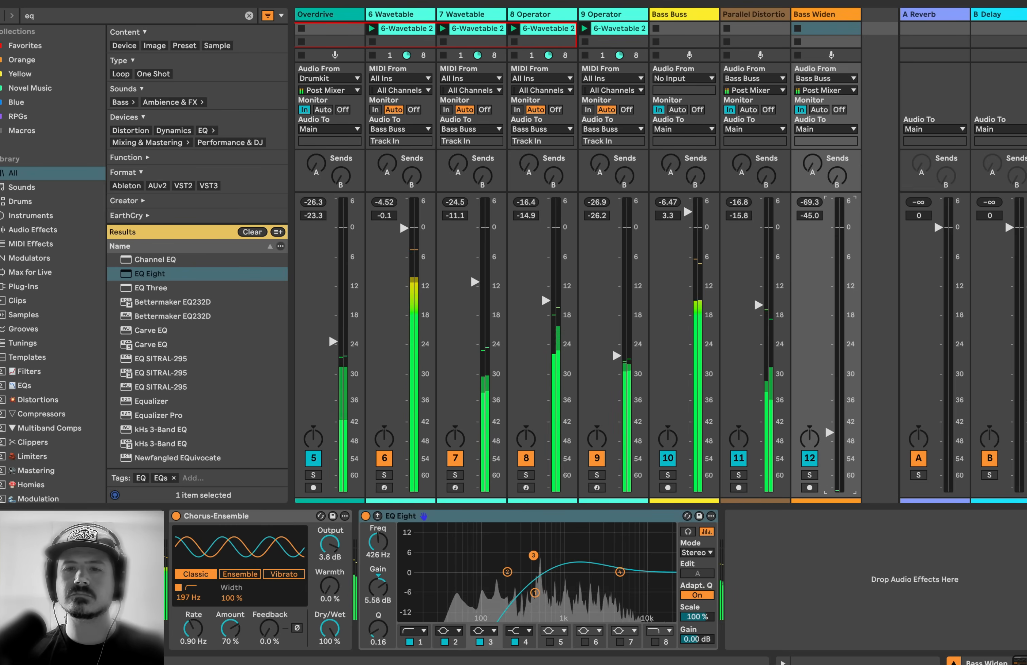
left_click_drag(829, 432, 829, 255)
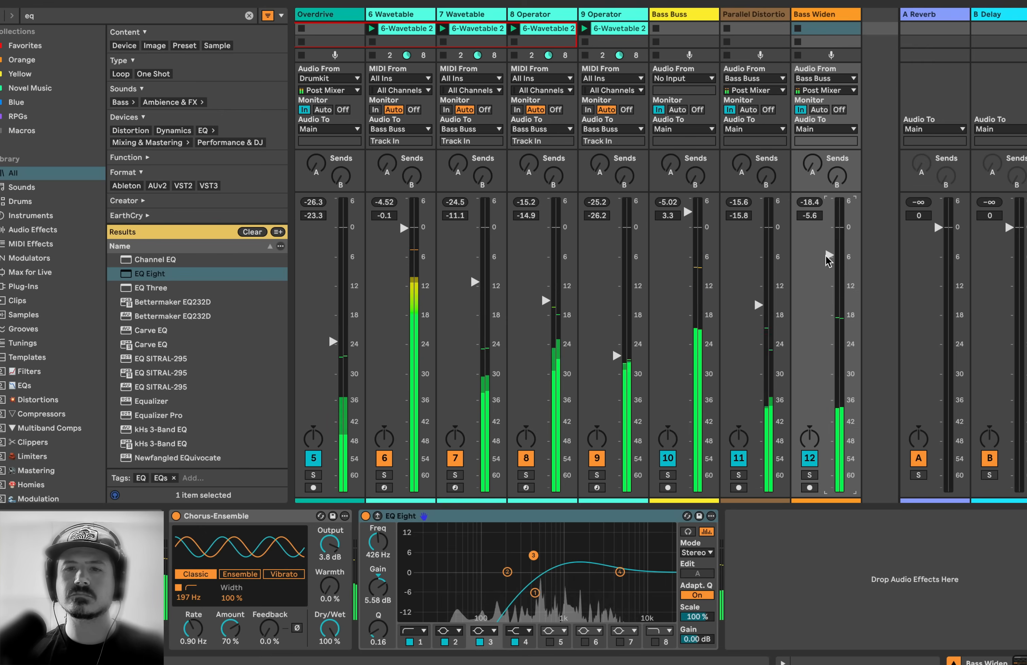
left_click_drag(826, 256, 826, 255)
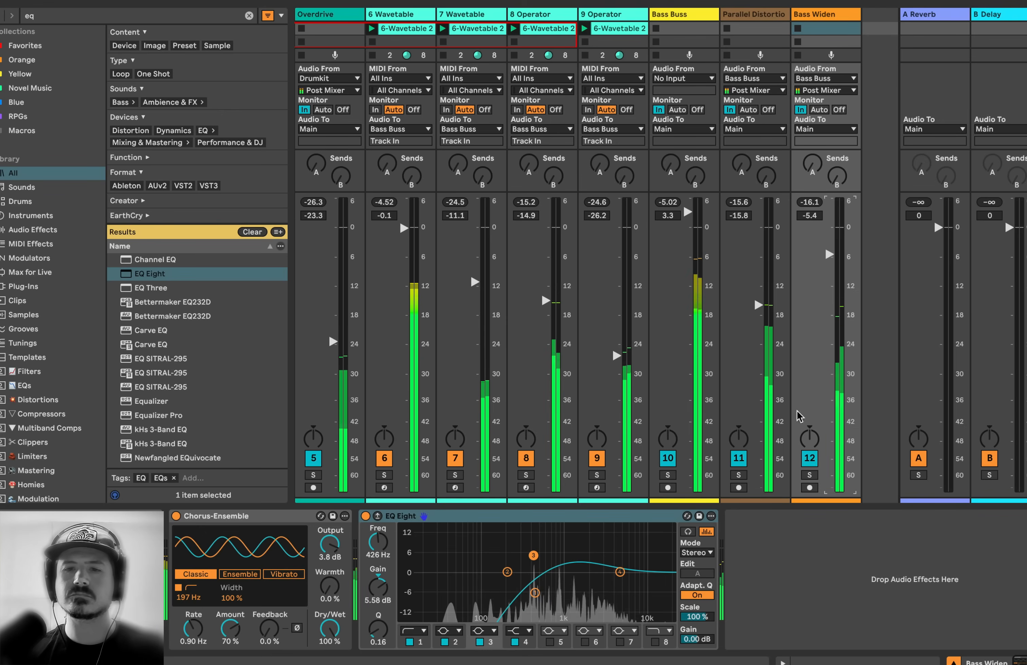
Toggle the Bass Widen track off and on during playback to compare the bass with and without widening, and stop playback.
left_click(809, 459)
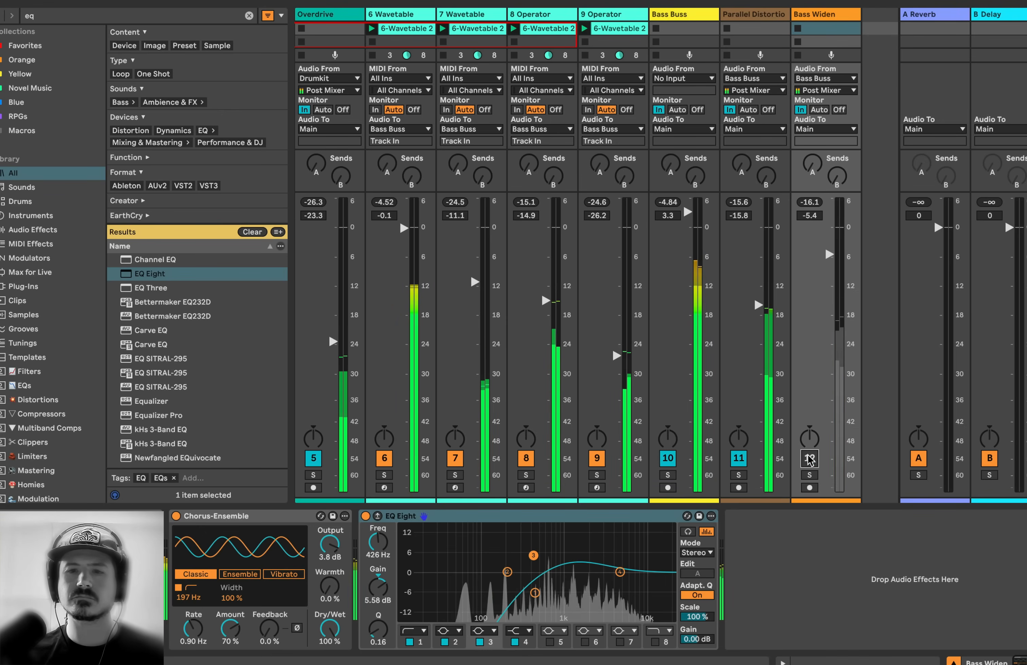
left_click(809, 458)
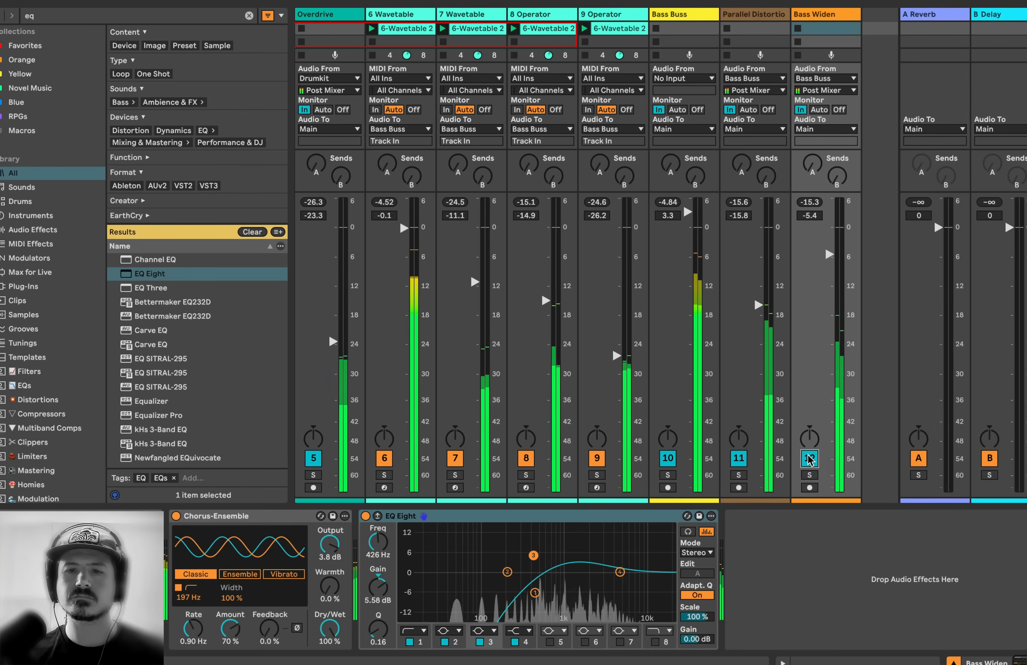
left_click(809, 459)
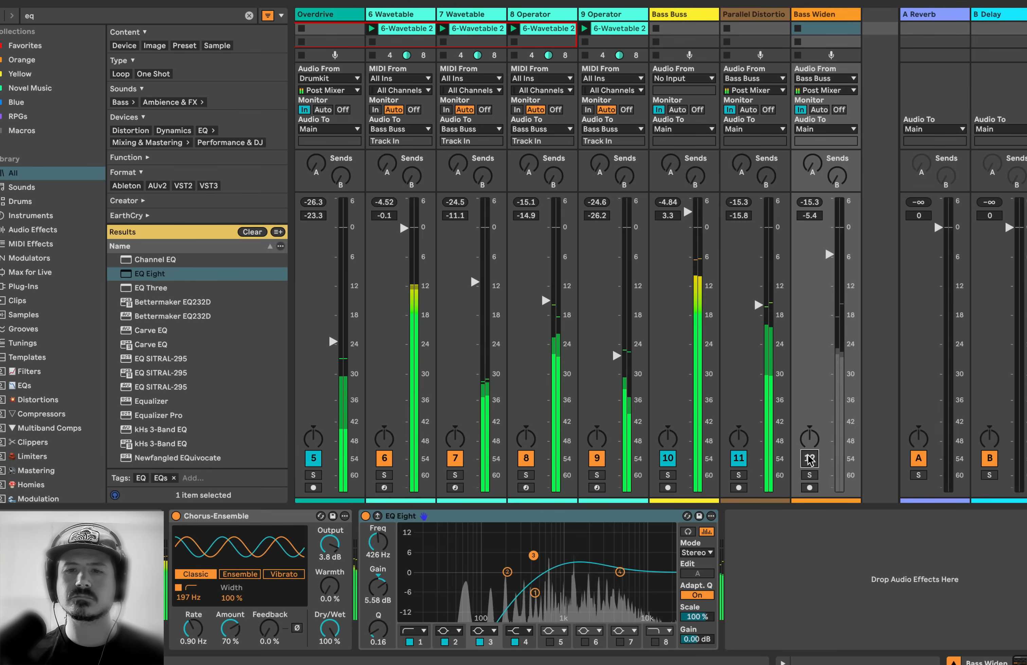
scroll(787, 412, "left", 5)
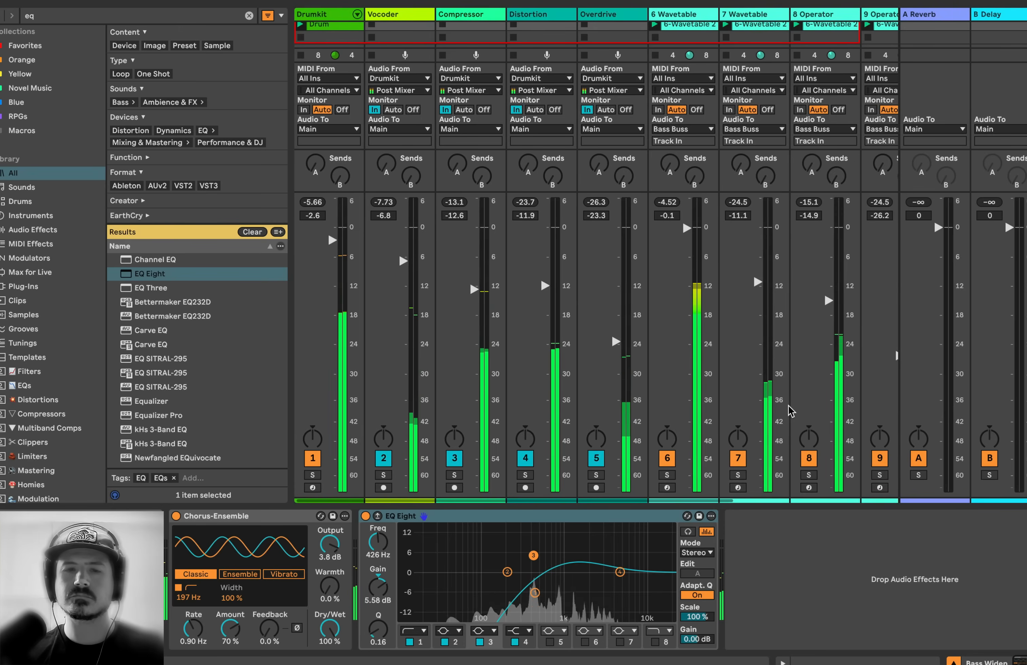
key("space")
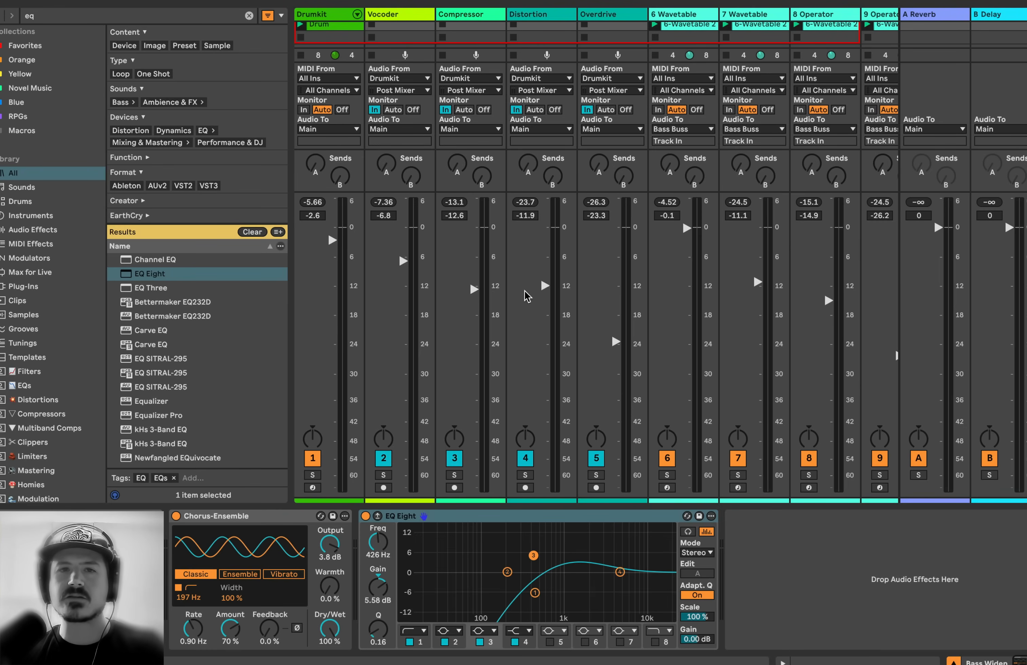
Play the groove and rebalance the parallel drum faders: Vocoder at -8.0 dB, Compressor at -18.4 dB, Distortion at -10.0 dB.
key("space")
scroll(577, 329, "right", 1)
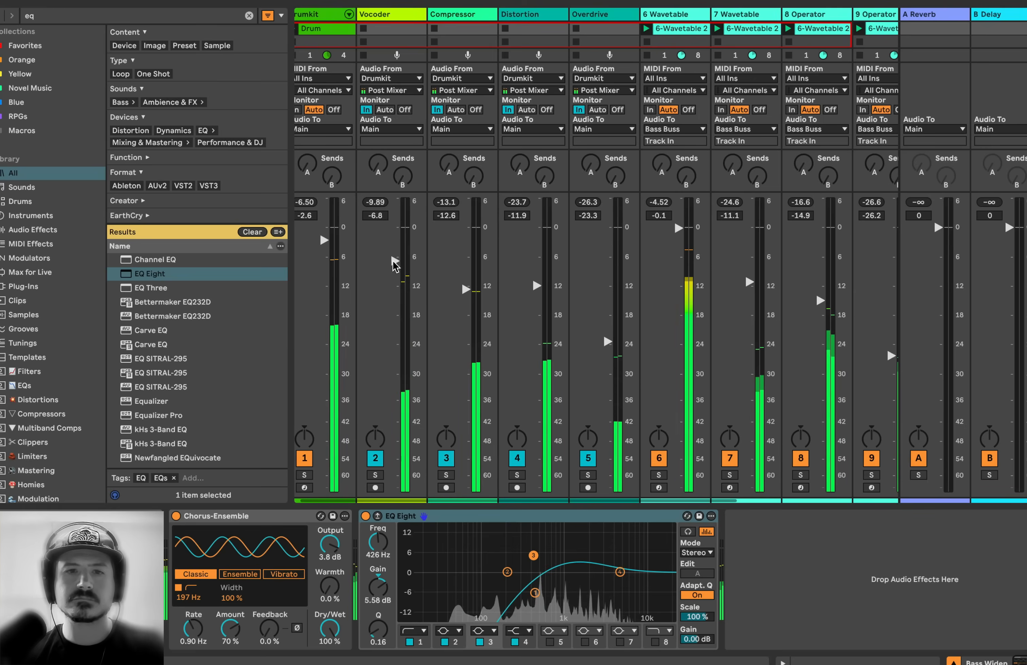
left_click_drag(473, 300, 473, 328)
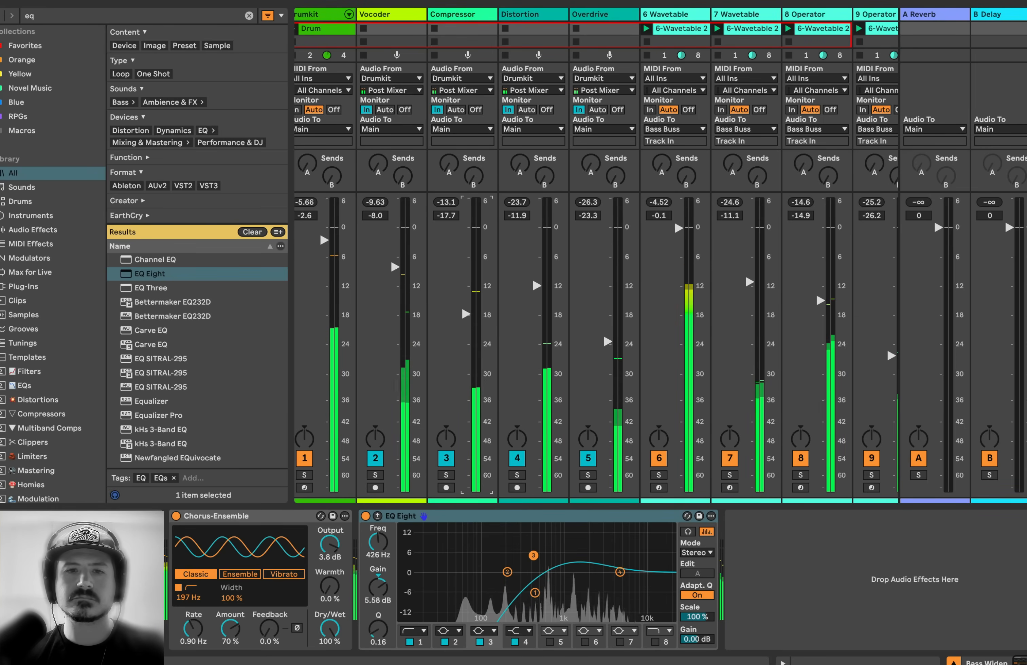
left_click_drag(538, 284, 538, 269)
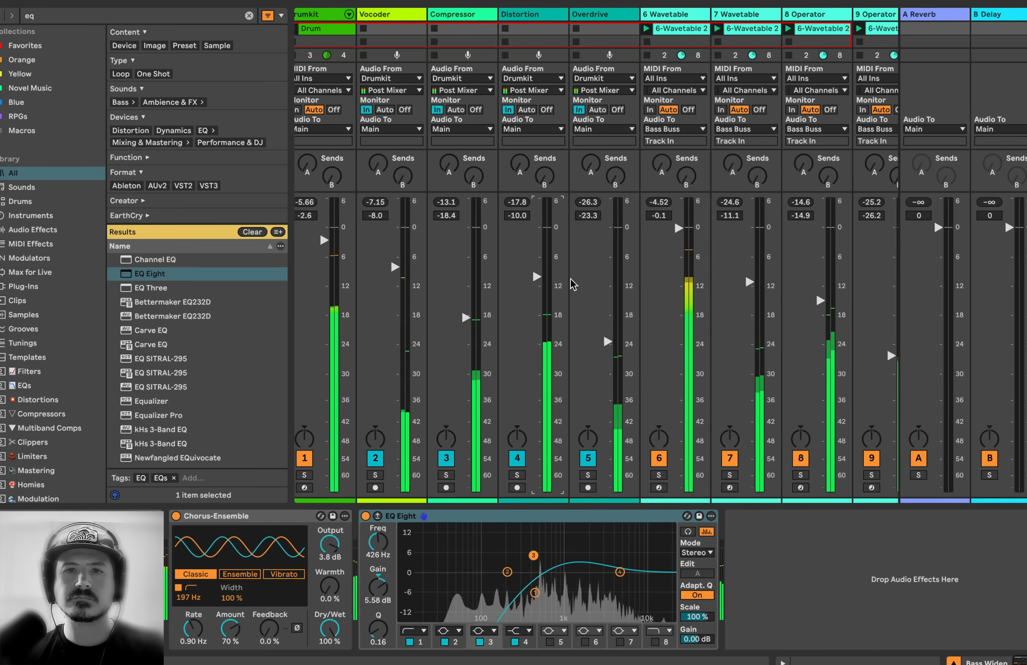
Rebalance the bass layers during playback: 6 Wavetable at -3.0 dB, 7 Wavetable at -6.7 dB, 9 Operator at -23.5 dB.
scroll(570, 287, "right", 3)
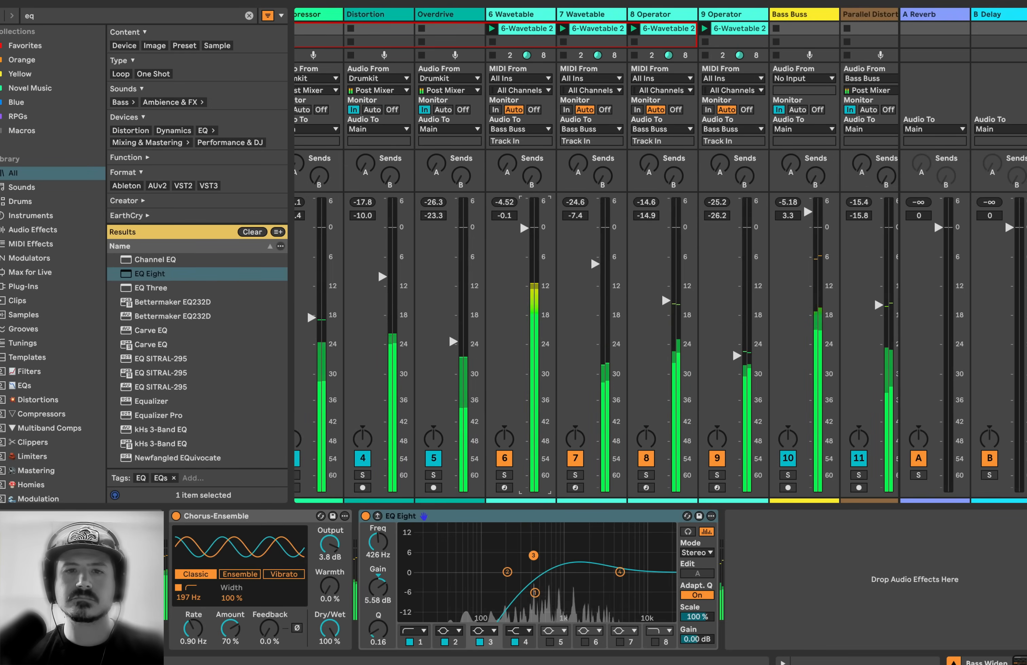
left_click_drag(595, 265, 592, 261)
scroll(592, 259, "right", 3)
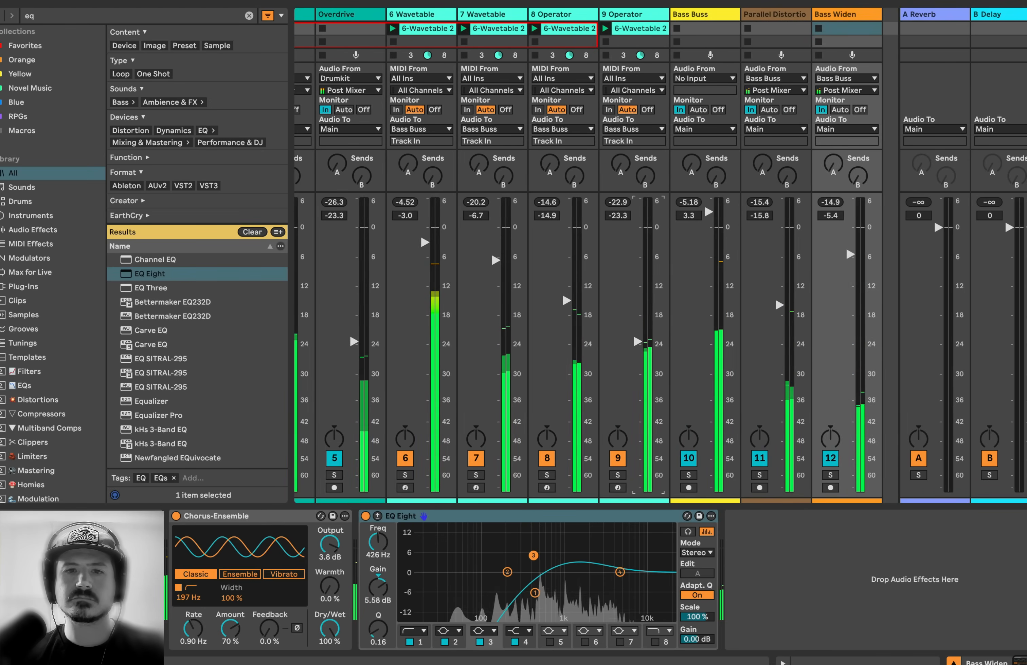
Lower the Compressor track's fader to -20.0 dB and raise the Vocoder track's fader to -5.9 dB.
scroll(449, 275, "left", 5)
left_click_drag(474, 318, 474, 325)
left_click_drag(403, 268, 403, 262)
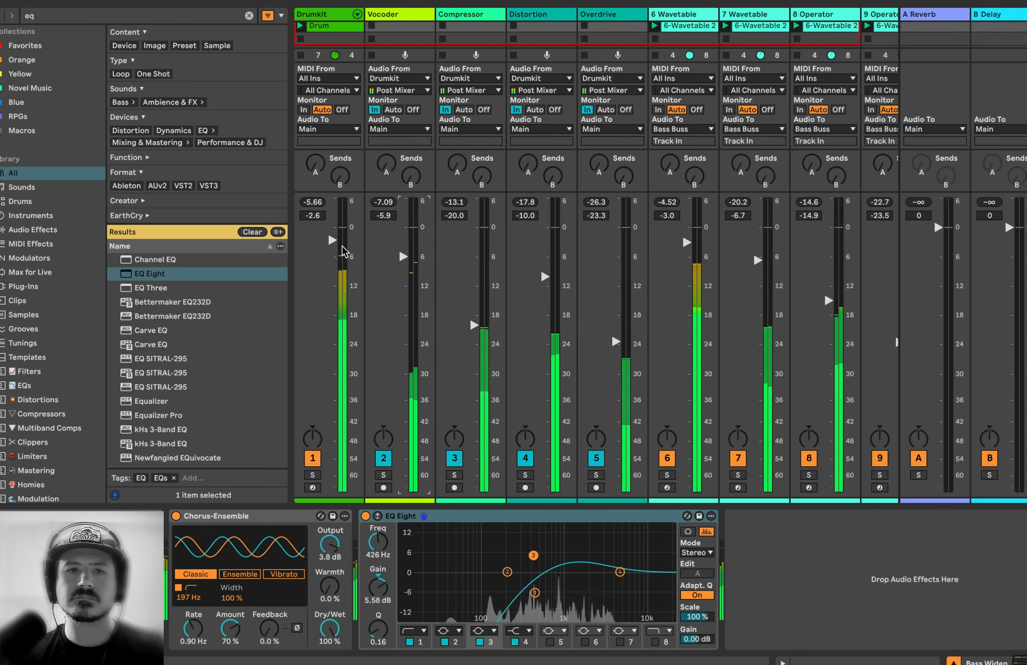
Lower Bass Widen to -8.5 dB and Parallel Distortion to -20.9 dB, and raise 9 Operator to -21.6 dB.
scroll(338, 249, "right", 5)
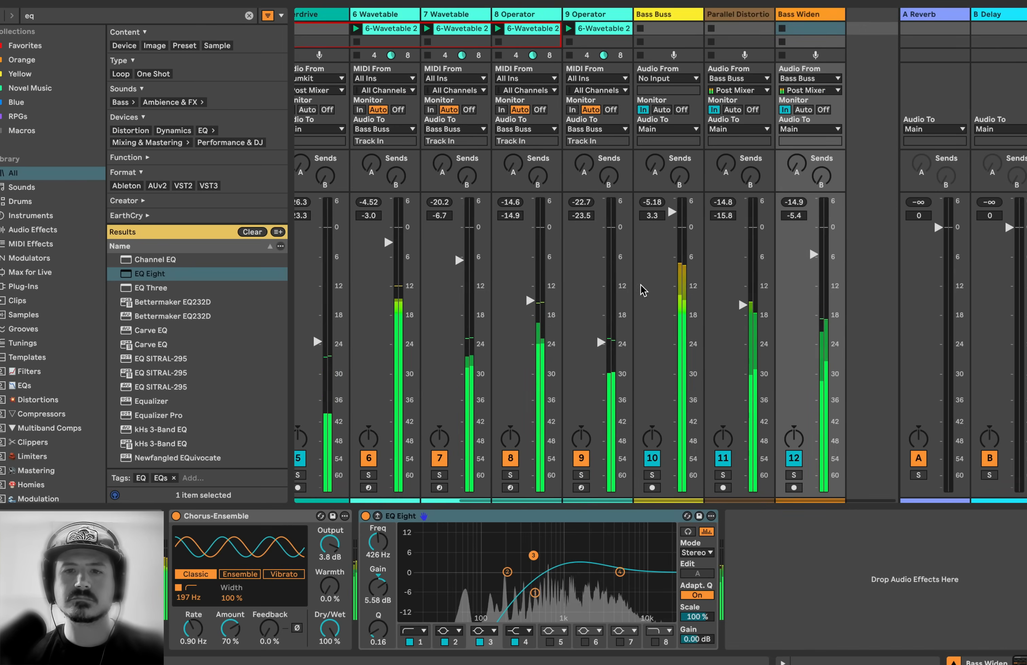
left_click_drag(814, 264, 814, 277)
left_click_drag(743, 305, 743, 344)
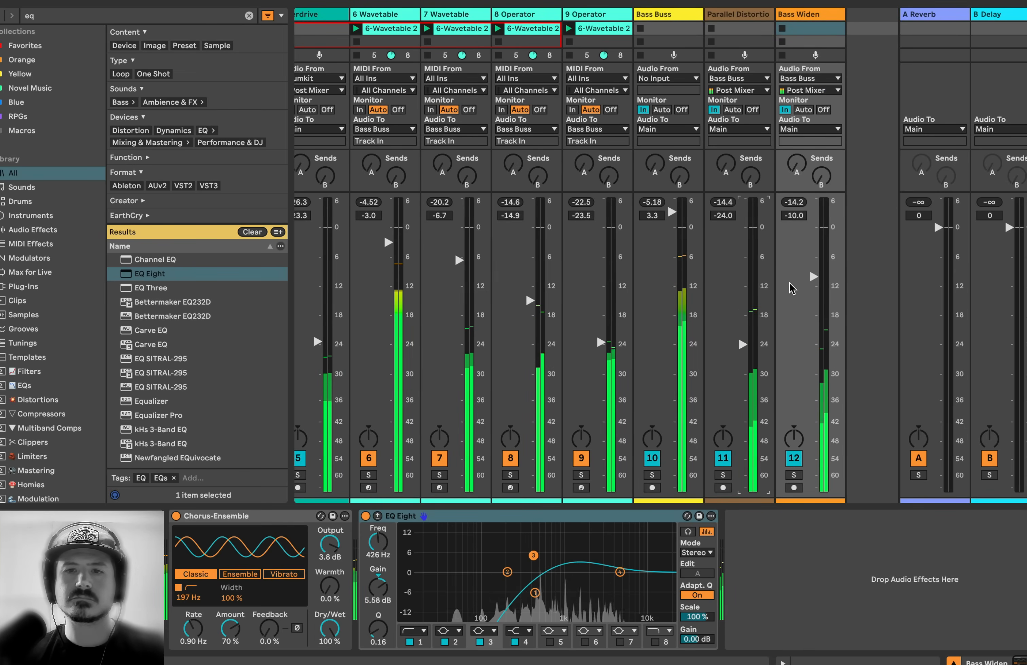
left_click_drag(814, 277, 814, 269)
left_click_drag(743, 345, 743, 330)
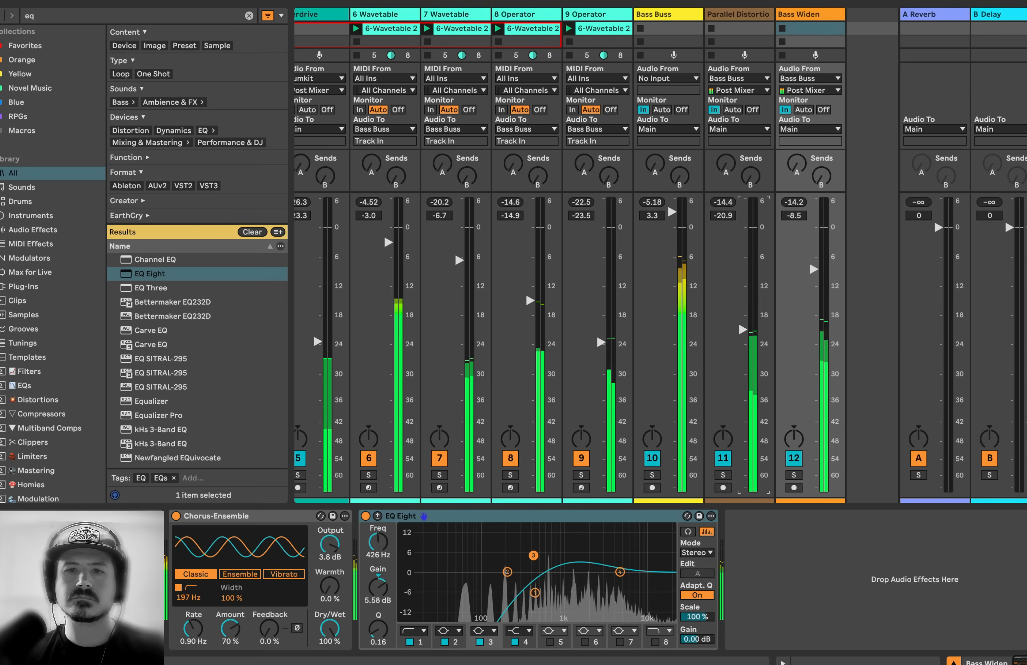
mouse_move(602, 340)
left_mouse_down()
mouse_move(600, 315)
mouse_move(601, 333)
left_mouse_up()
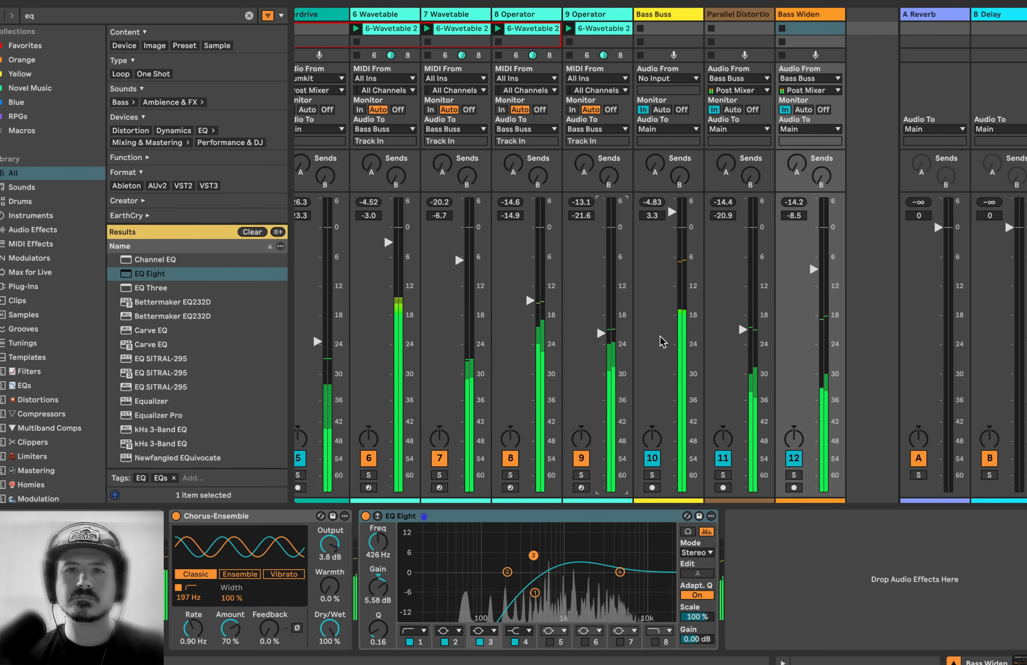
Show the Drumkit track's devices and the Vocoder track's device chain for review.
scroll(663, 343, "left", 5)
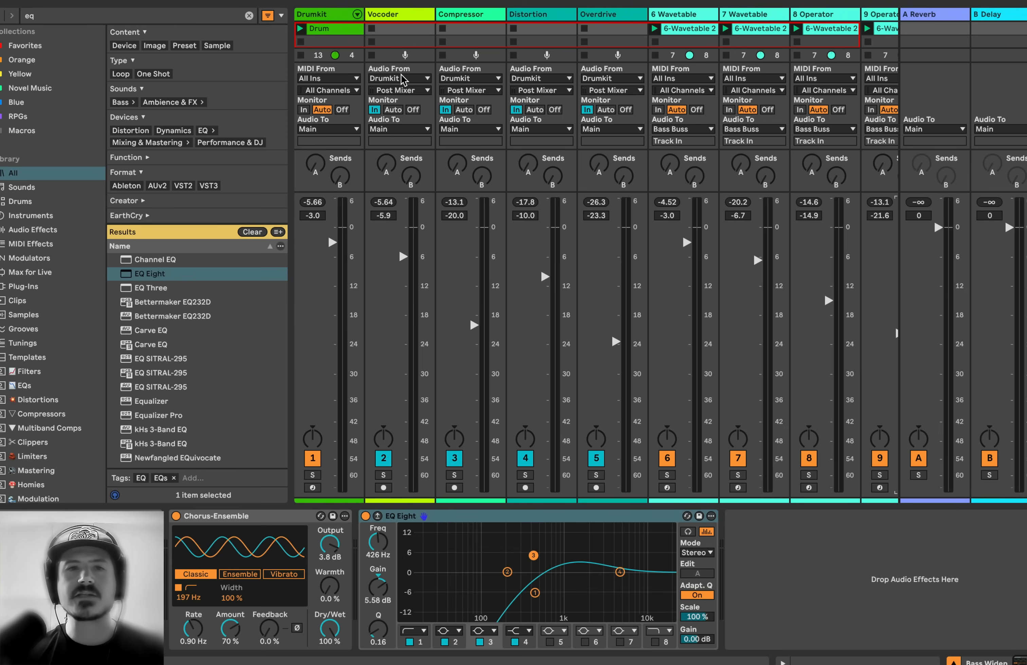
left_click(315, 18)
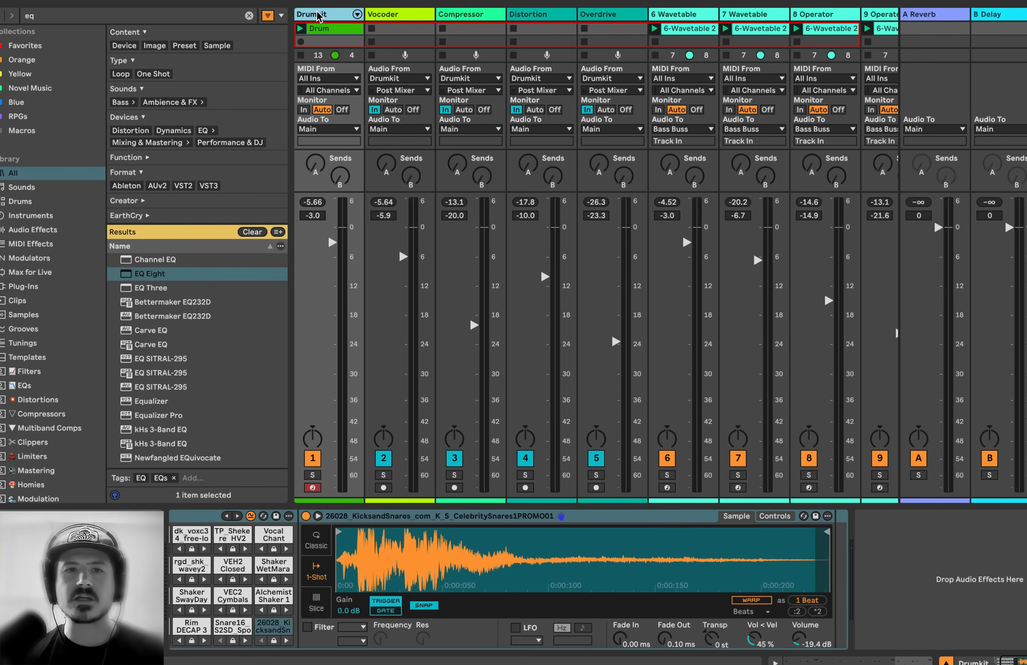
left_click(388, 16)
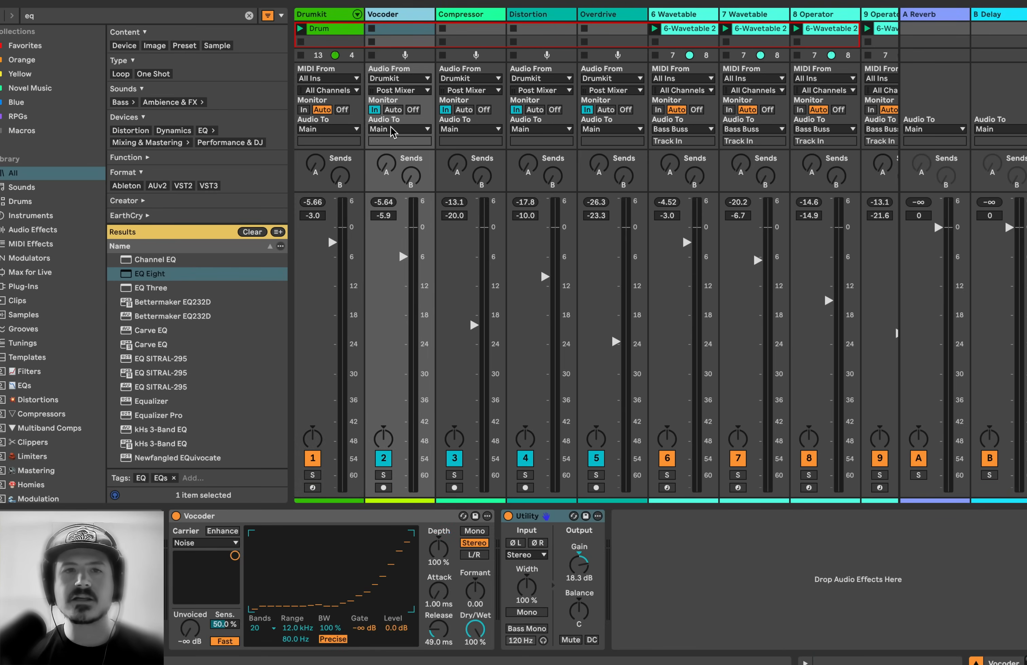